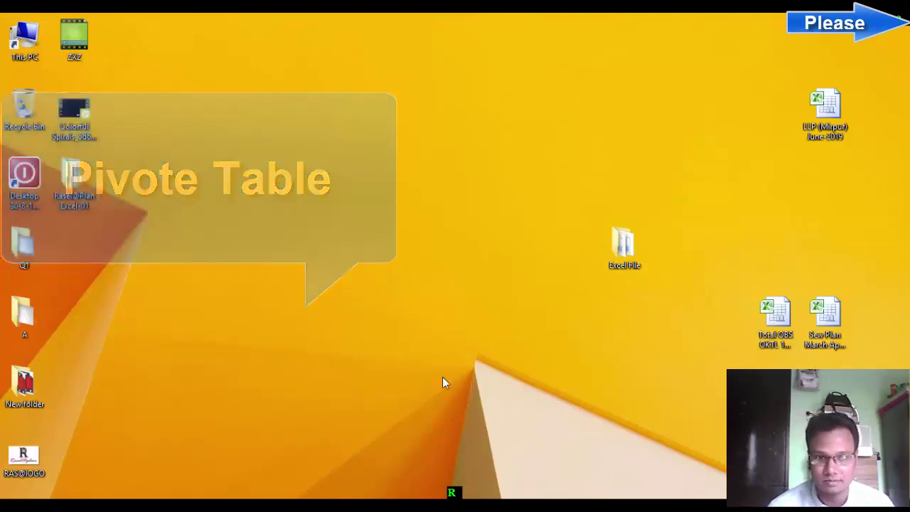
# Step: Restore the Excel workbook and scroll through the Total OBS order rows
pyautogui.moveTo(436, 503)
pyautogui.click(435, 444)
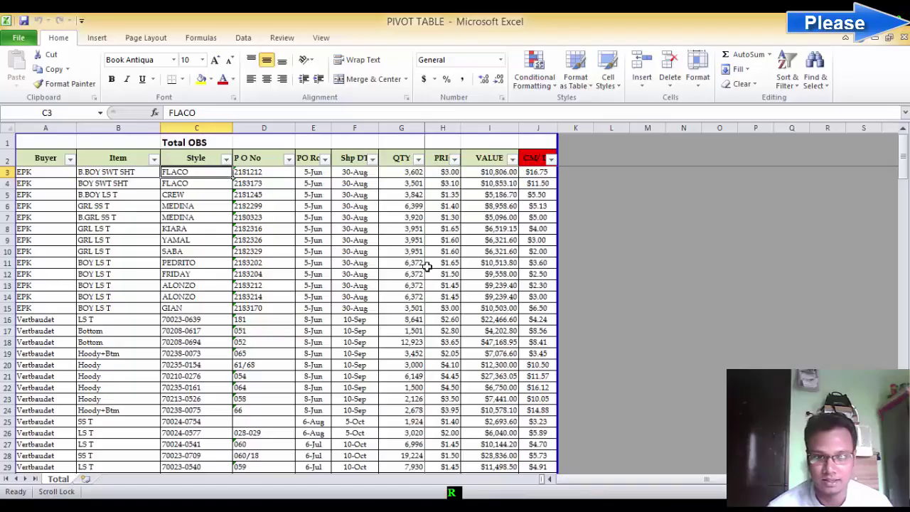
pyautogui.click(213, 207)
pyautogui.scroll(-7, 237, 209)
pyautogui.scroll(-7, 237, 210)
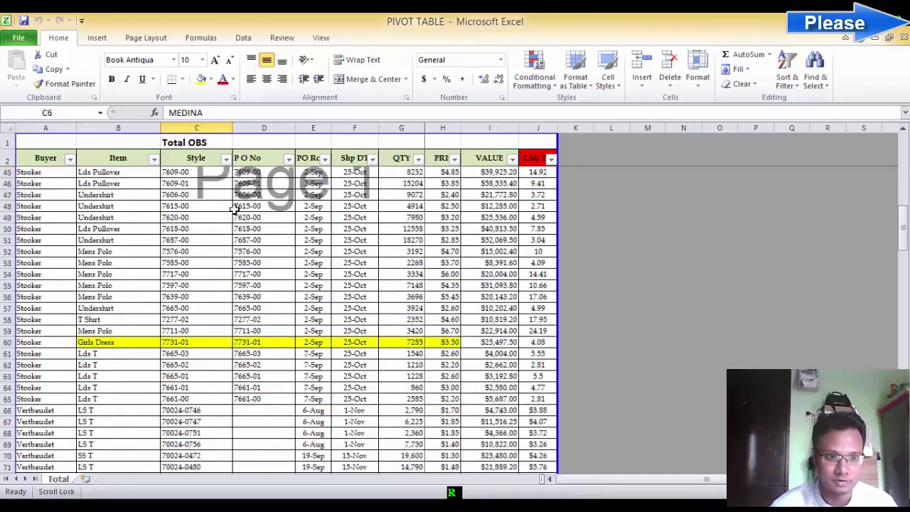
pyautogui.scroll(-6, 237, 210)
pyautogui.scroll(7, 236, 209)
pyautogui.scroll(7, 237, 210)
pyautogui.scroll(6, 236, 209)
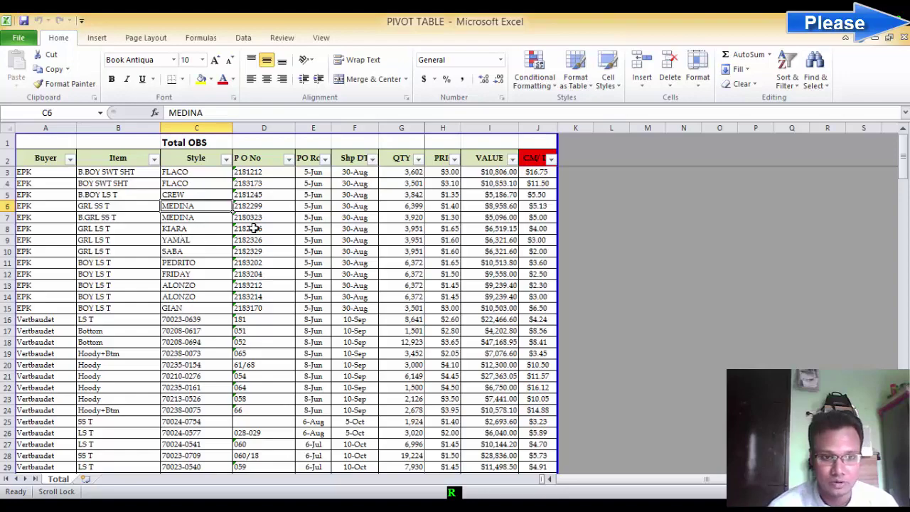
# Step: Browse the lower order rows, including the HENLEY TEE item, then show the Insert ribbon
pyautogui.scroll(-10, 268, 217)
pyautogui.scroll(-12, 267, 218)
pyautogui.scroll(-12, 267, 217)
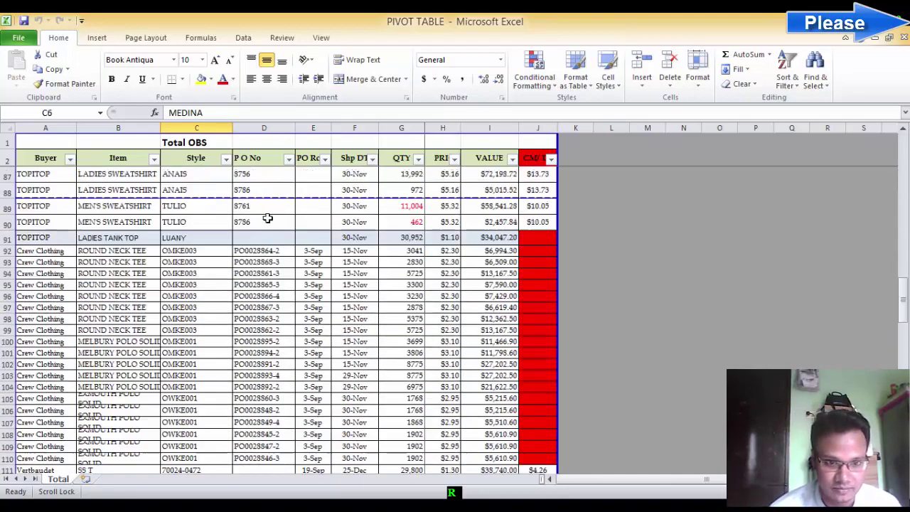
pyautogui.scroll(-4, 268, 217)
pyautogui.scroll(-9, 267, 217)
pyautogui.click(135, 199)
pyautogui.scroll(-7, 217, 269)
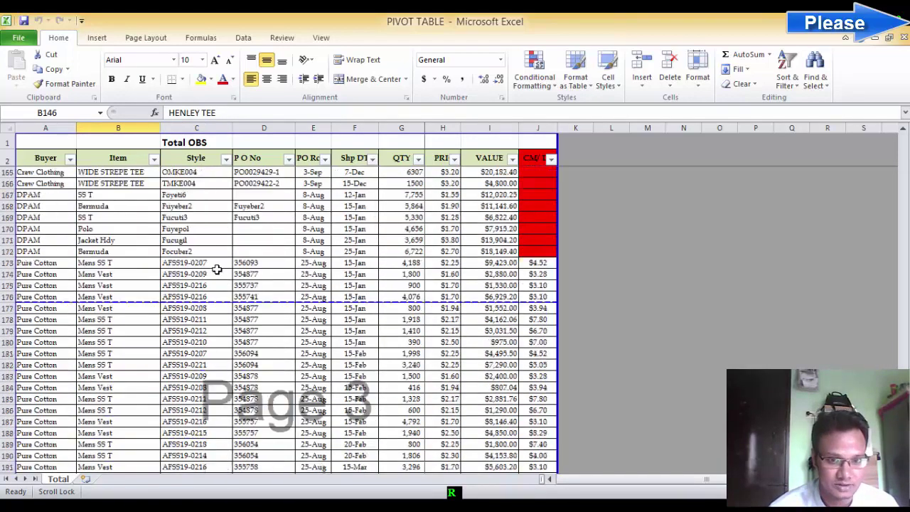
pyautogui.scroll(-9, 217, 266)
pyautogui.scroll(10, 218, 266)
pyautogui.scroll(6, 218, 266)
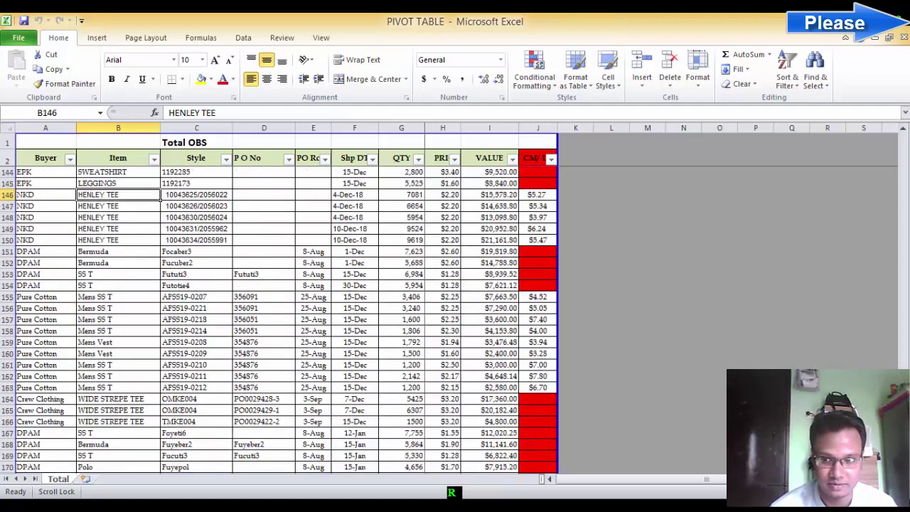
pyautogui.scroll(20, 294, 229)
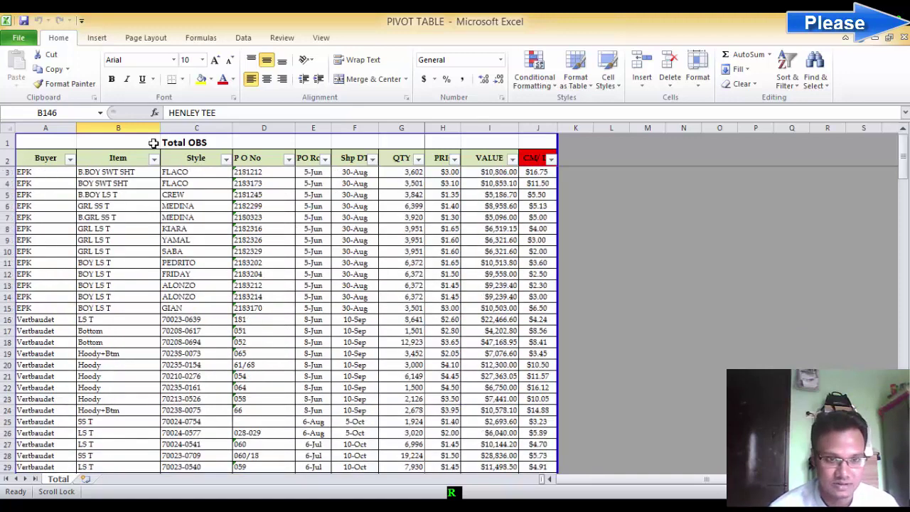
pyautogui.click(98, 38)
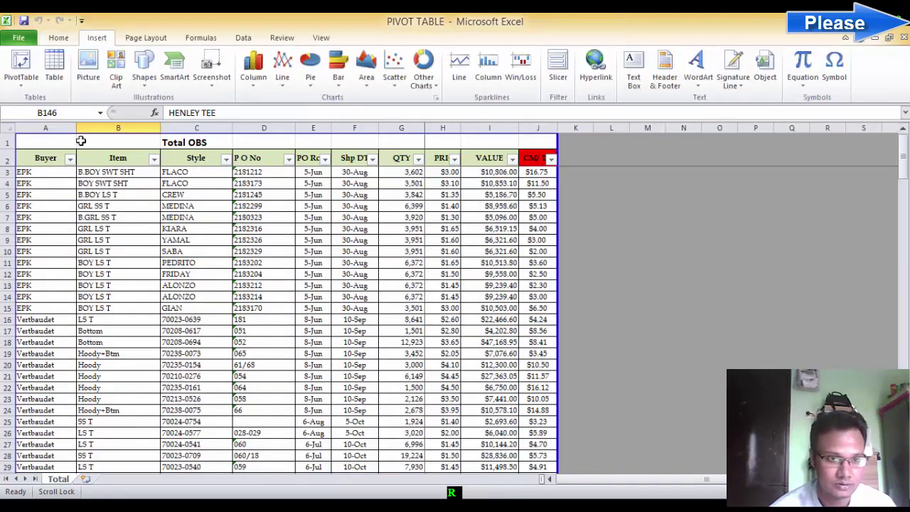
# Step: Create an empty PivotTable on a new worksheet from Total!$A$2:$J$194
pyautogui.click(21, 66)
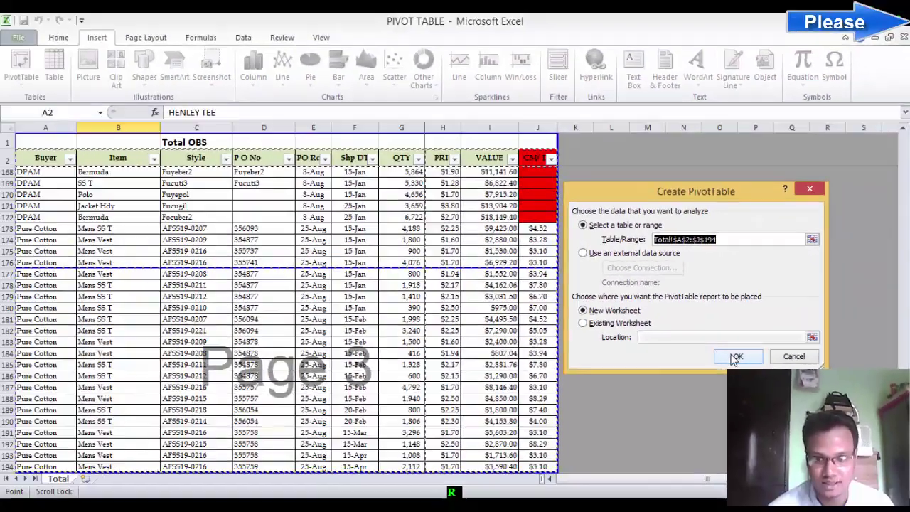
pyautogui.click(533, 476)
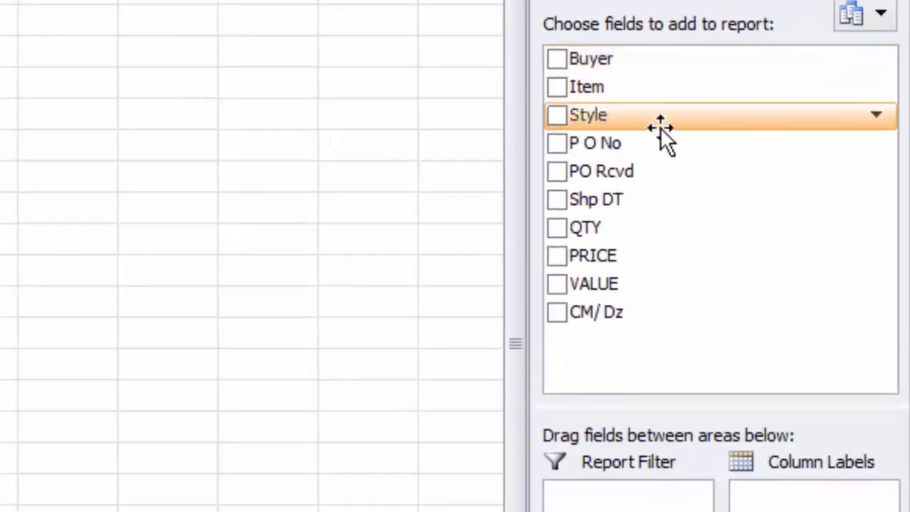
# Step: Add Buyer as rows with Sum of QTY and Sum of VALUE, totalling 1021630 and 2677389.31
pyautogui.click(557, 58)
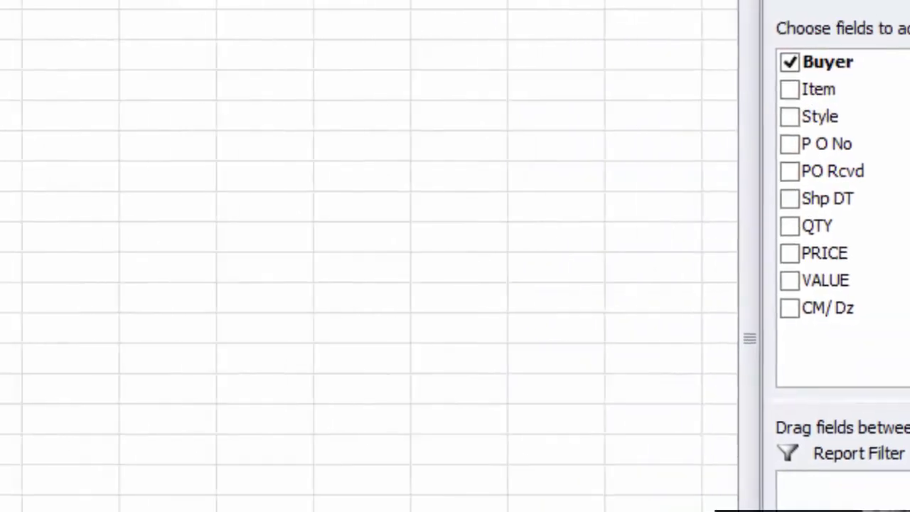
pyautogui.moveTo(85, 95); pyautogui.dragTo(60, 341)
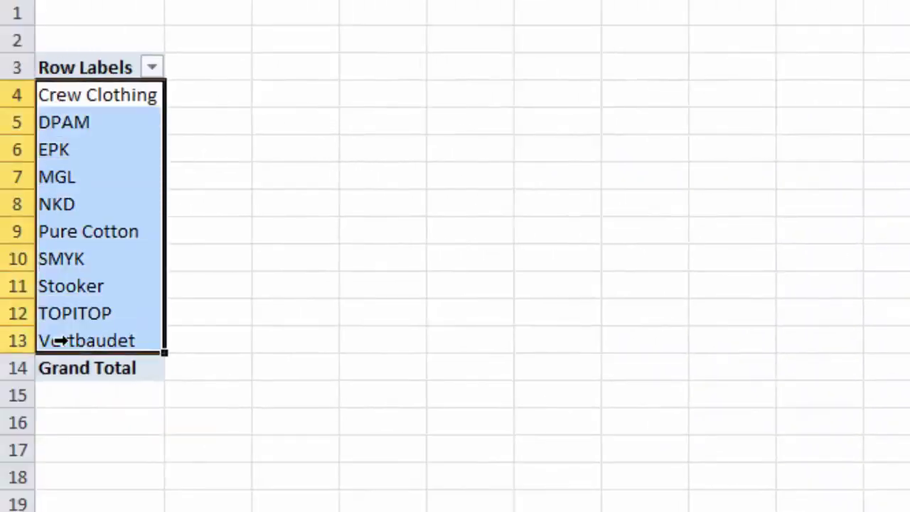
pyautogui.press('Return')
pyautogui.press('Return')
pyautogui.press('Return')
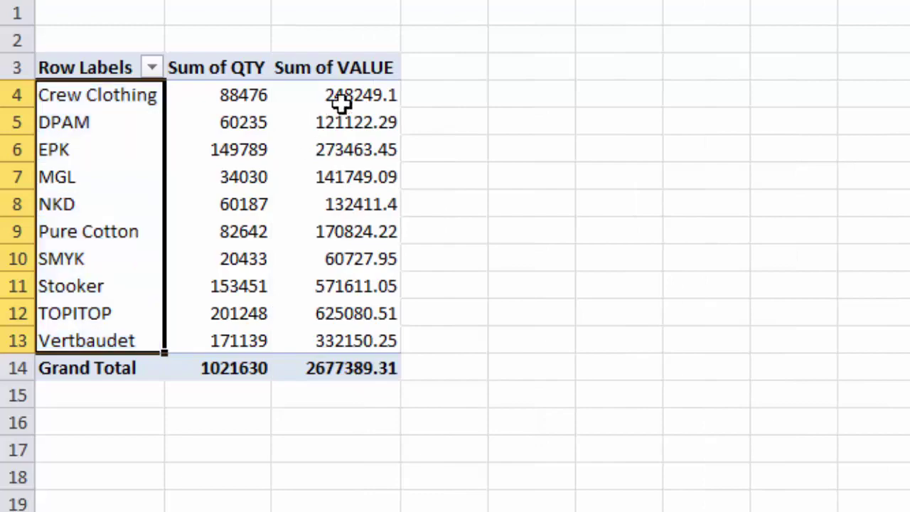
pyautogui.moveTo(340, 99); pyautogui.dragTo(348, 366)
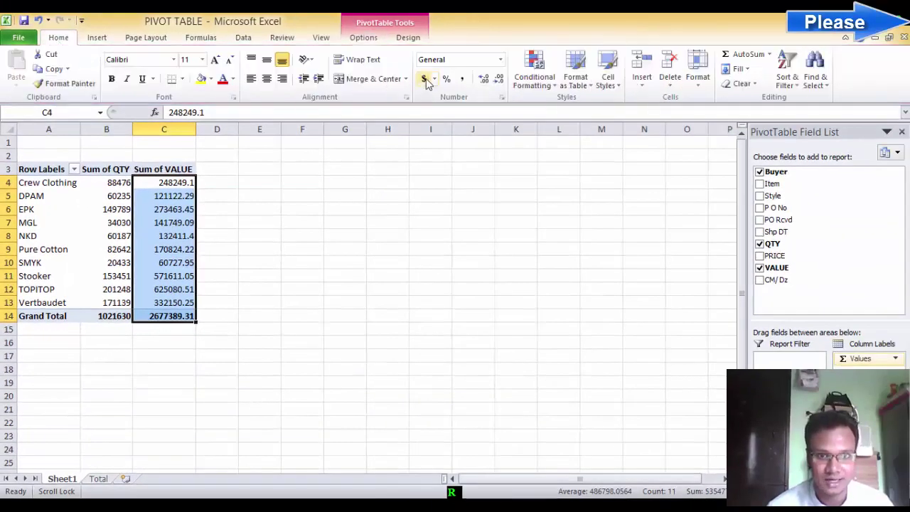
# Step: Format Sum of VALUE as dollar accounting, trying then removing the Item and Shp DT breakdowns
pyautogui.click(426, 80)
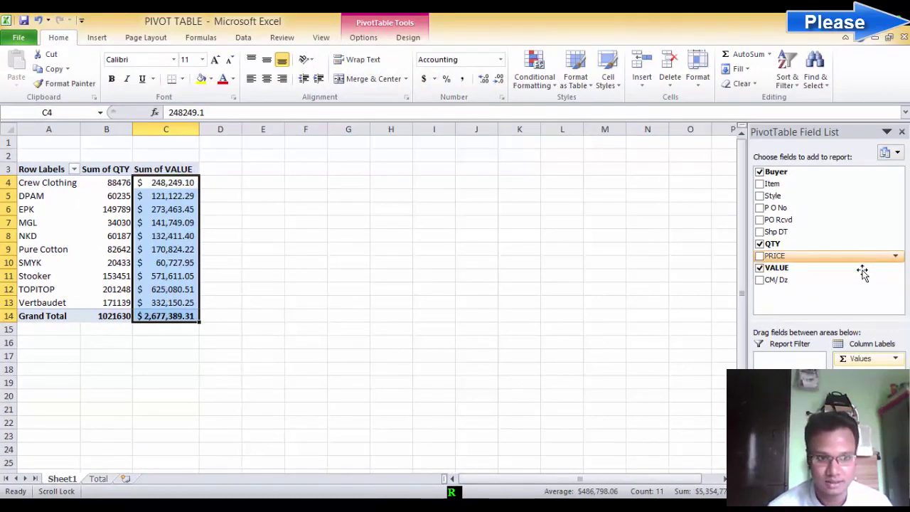
pyautogui.click(176, 247)
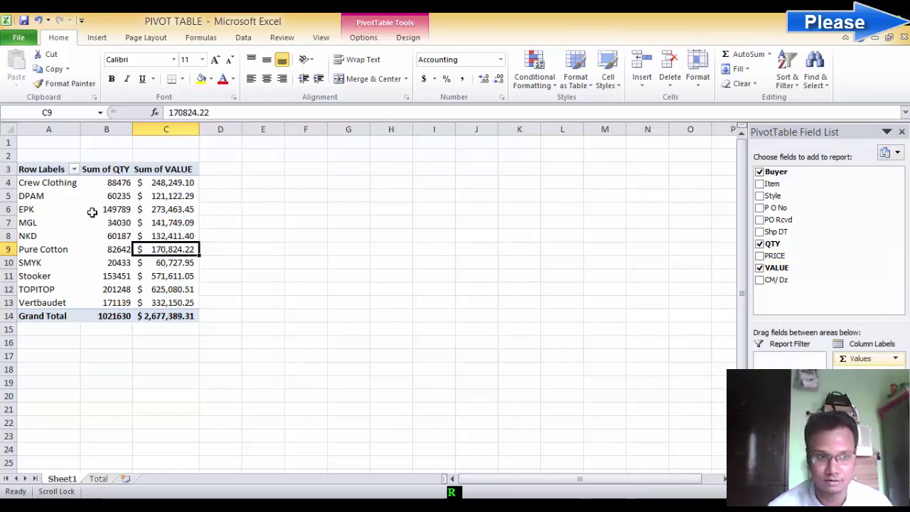
pyautogui.click(762, 186)
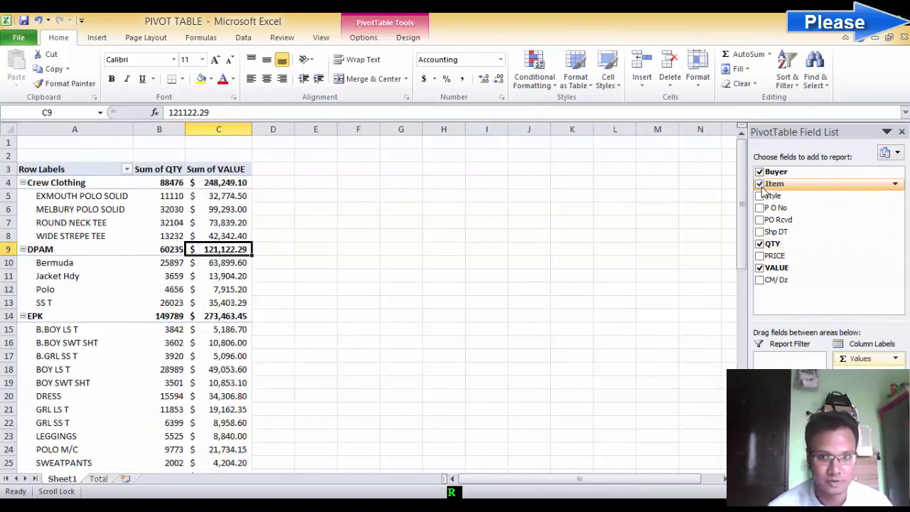
pyautogui.click(760, 185)
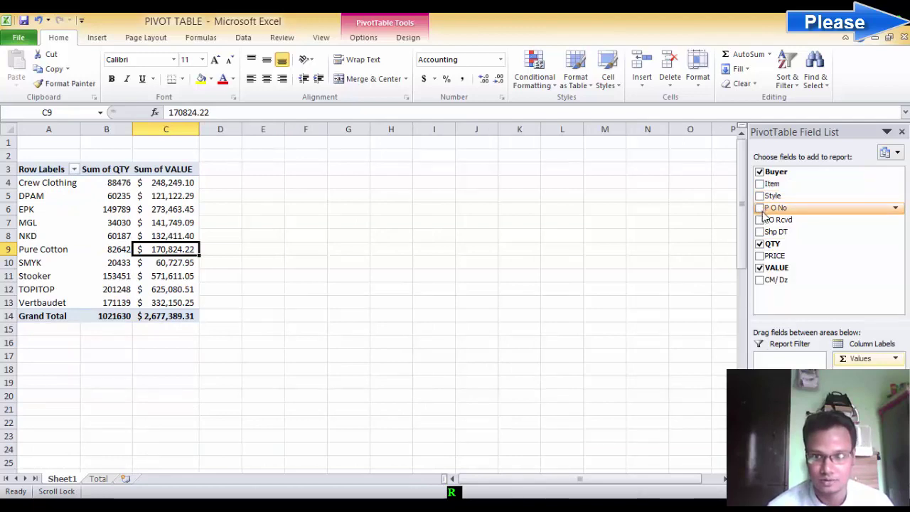
pyautogui.click(761, 235)
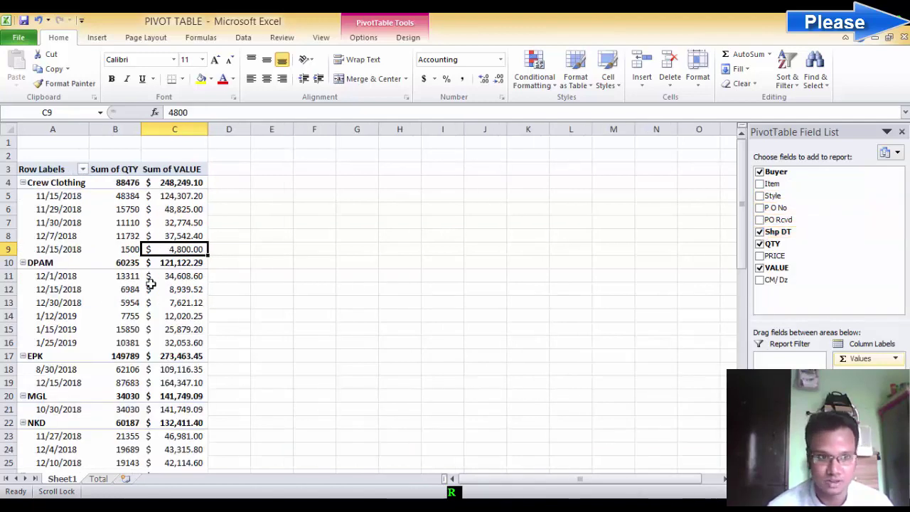
pyautogui.scroll(-9, 128, 229)
pyautogui.scroll(-4, 128, 229)
pyautogui.scroll(6, 128, 229)
pyautogui.scroll(7, 128, 229)
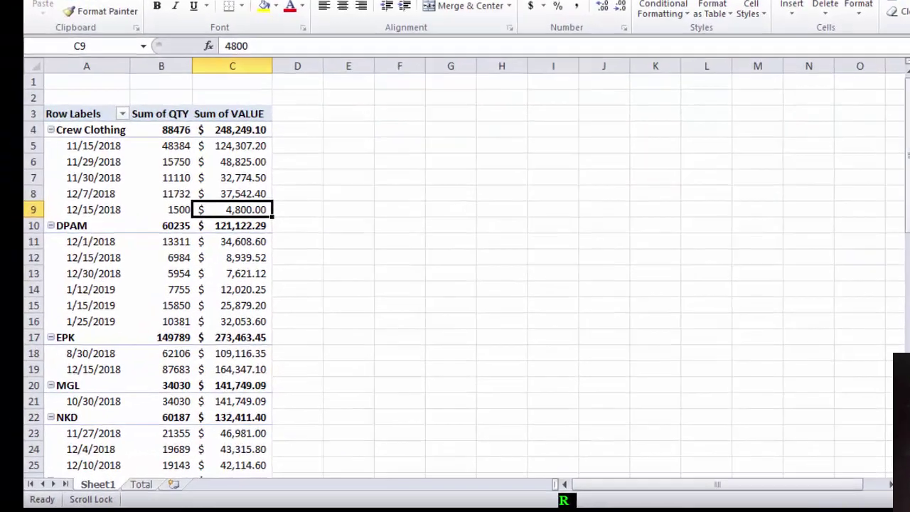
pyautogui.hotkey('ctrl', 'z')
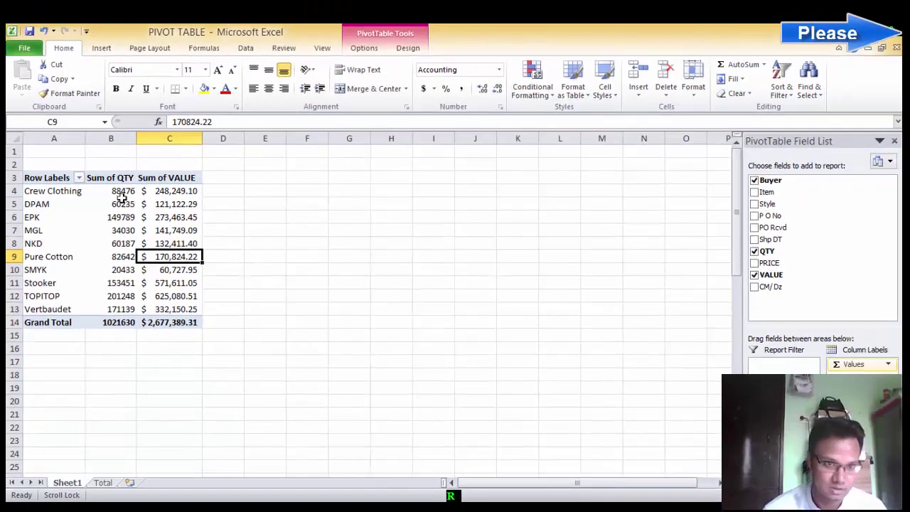
# Step: Select the buyer summary and open the PivotChart Insert Chart dialog at the Pie types
pyautogui.click(130, 221)
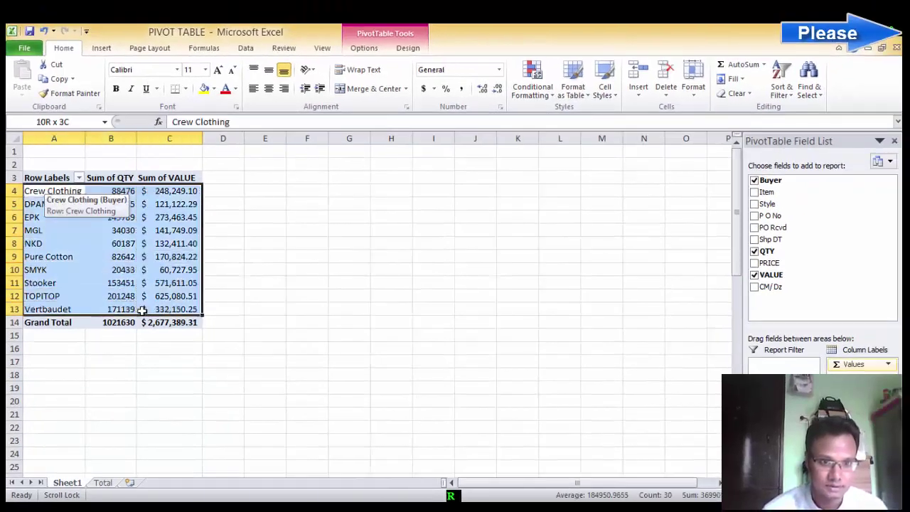
pyautogui.moveTo(49, 191); pyautogui.dragTo(148, 323)
pyautogui.click(364, 48)
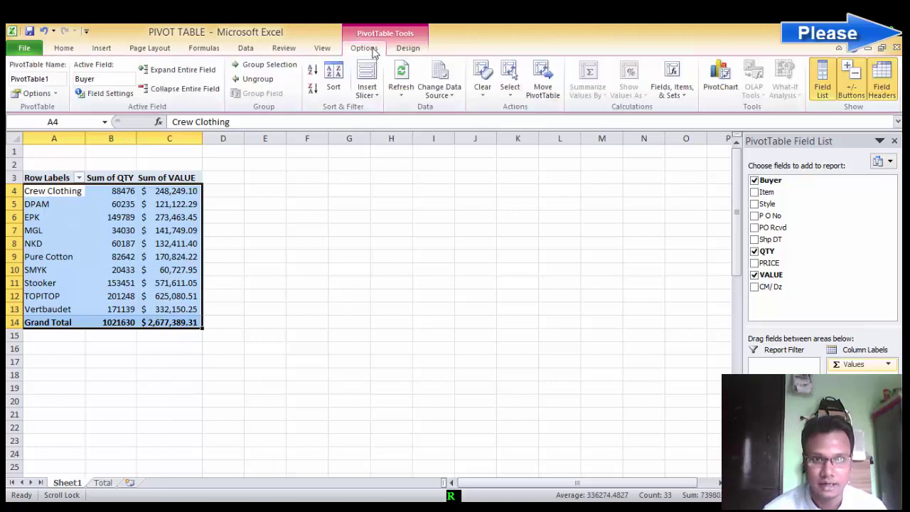
pyautogui.click(170, 257)
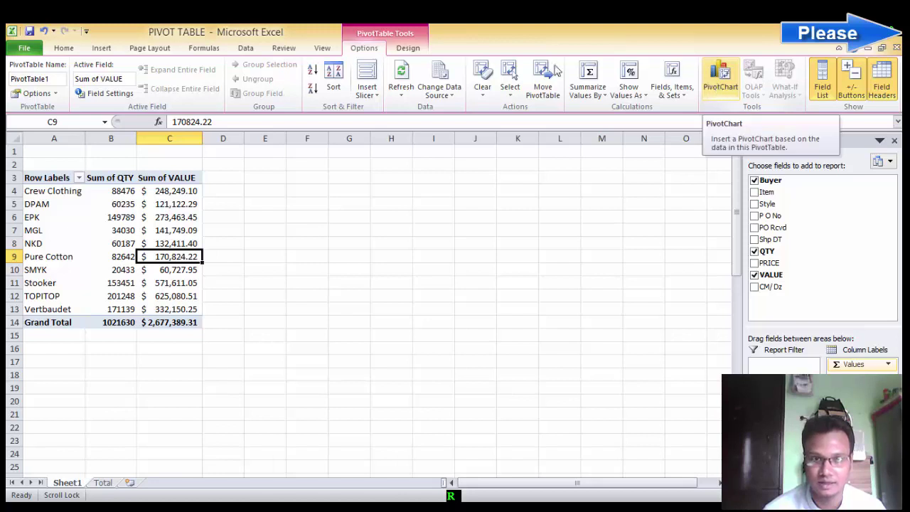
pyautogui.click(720, 79)
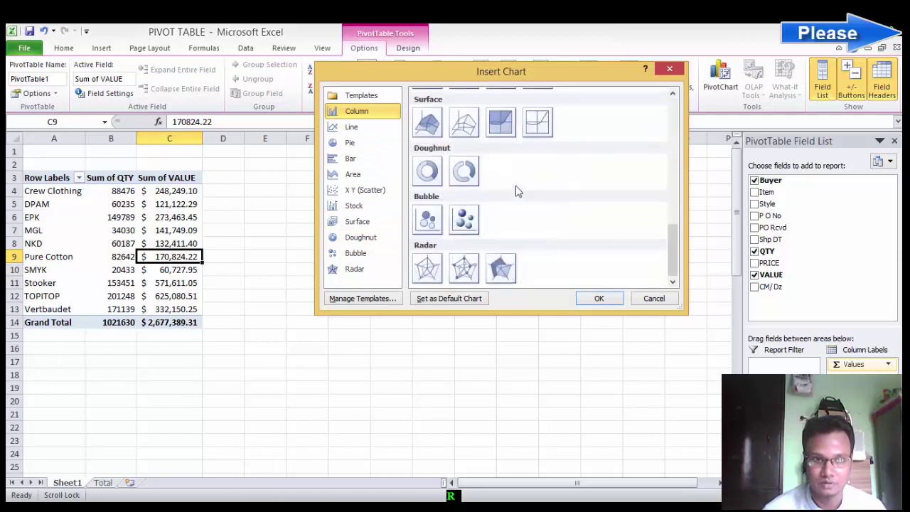
pyautogui.scroll(-10, 514, 190)
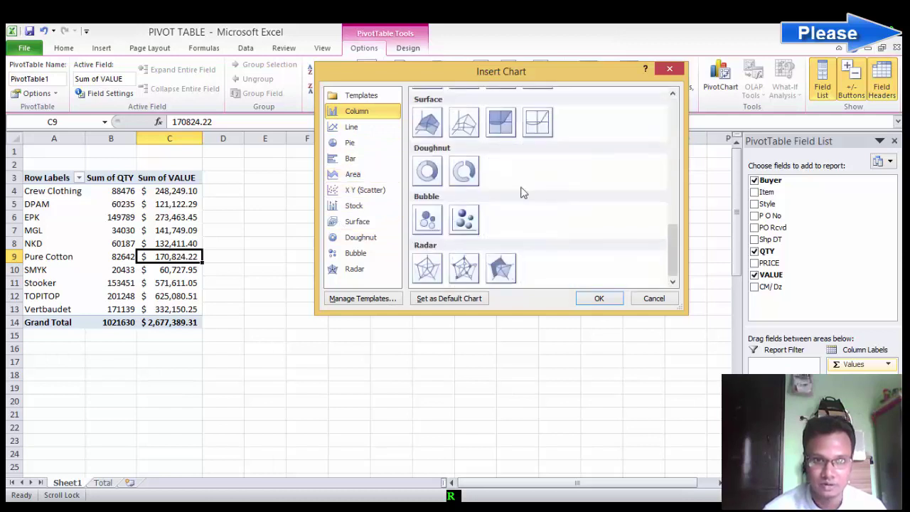
pyautogui.scroll(7, 586, 267)
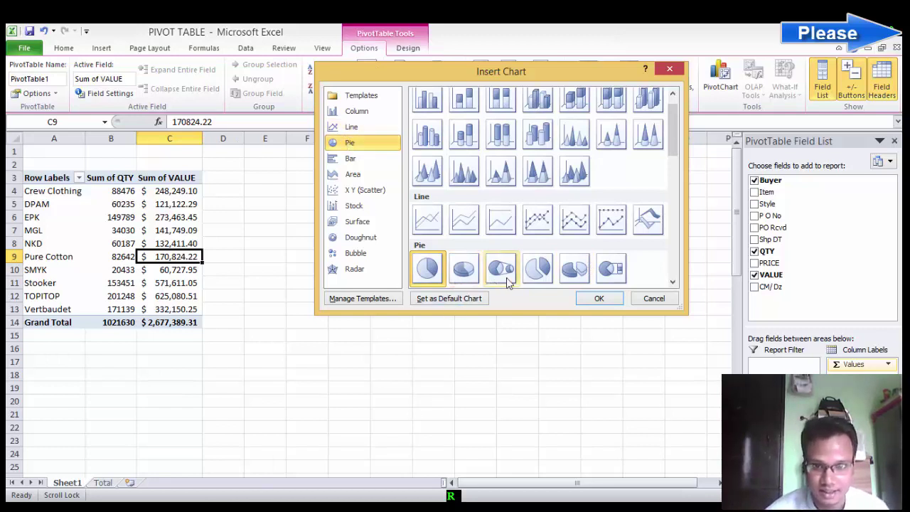
# Step: Insert a basic pie PivotChart of Sum of QTY and enlarge it beside the pivot table
pyautogui.doubleClick(428, 274)
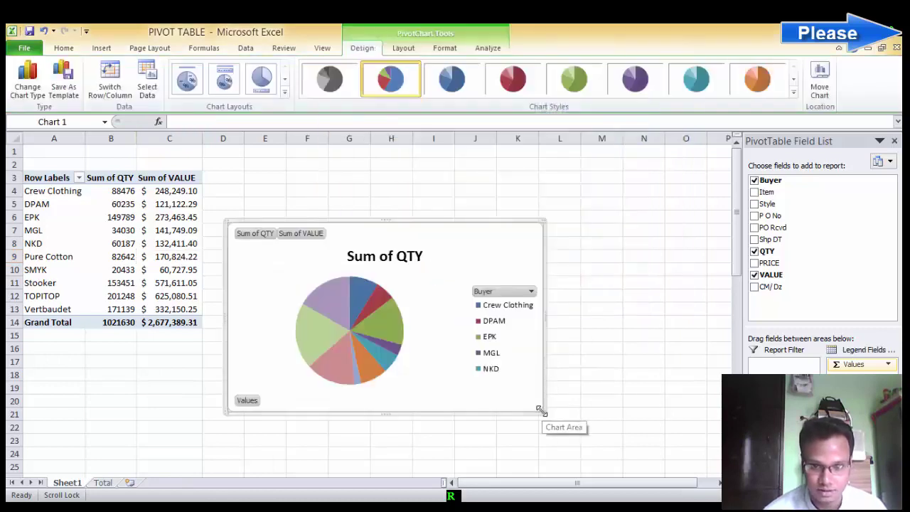
pyautogui.moveTo(540, 410); pyautogui.dragTo(662, 473)
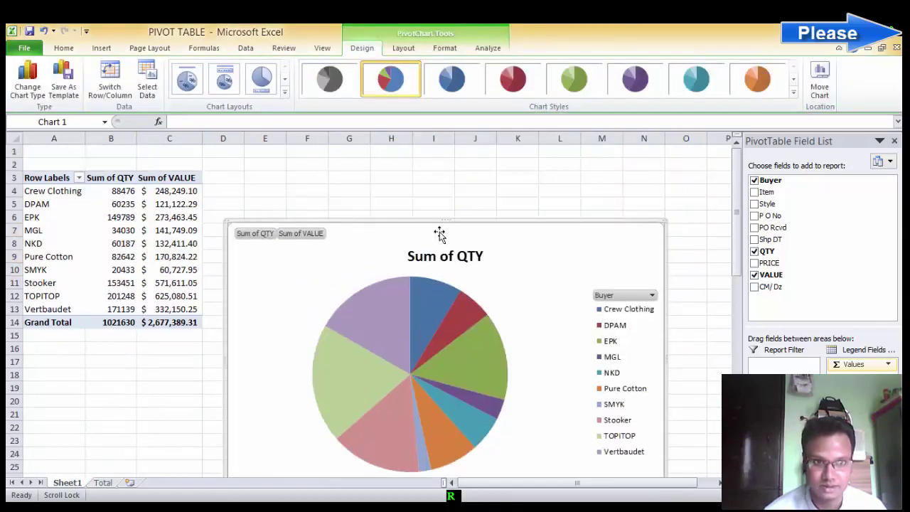
pyautogui.moveTo(390, 192); pyautogui.dragTo(394, 186)
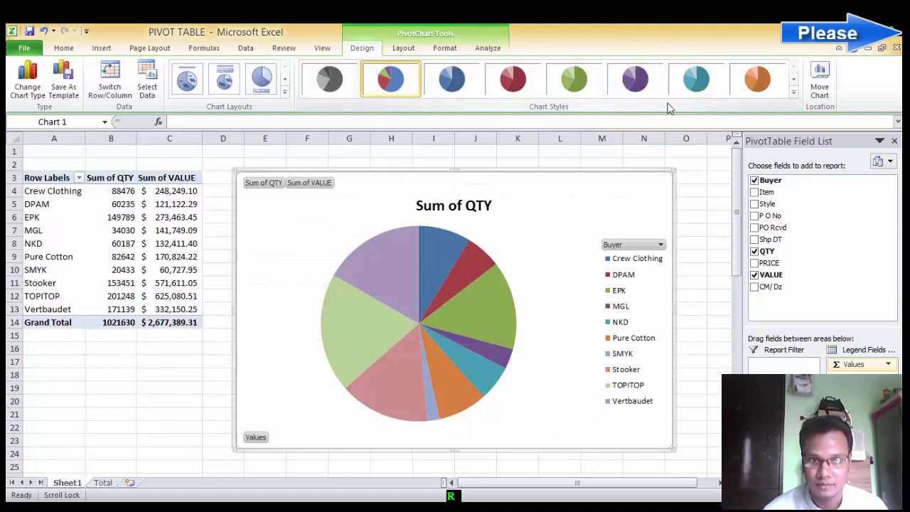
# Step: Apply Layout 1 for buyer-name and percentage labels and move the pie right of the table
pyautogui.click(284, 93)
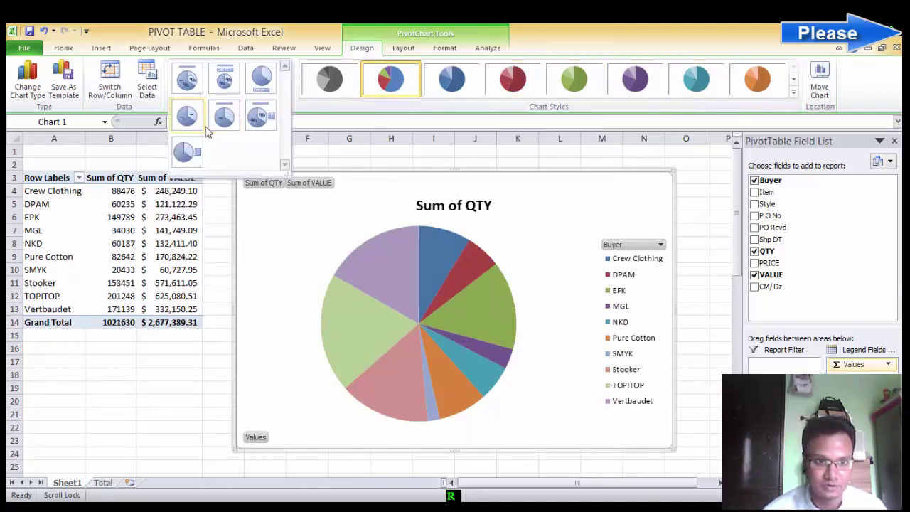
pyautogui.click(194, 84)
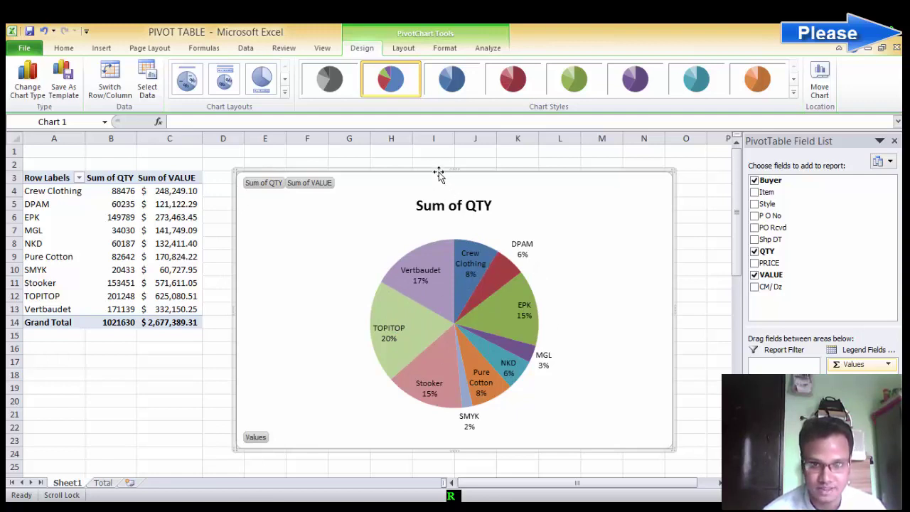
pyautogui.moveTo(439, 174); pyautogui.dragTo(516, 159)
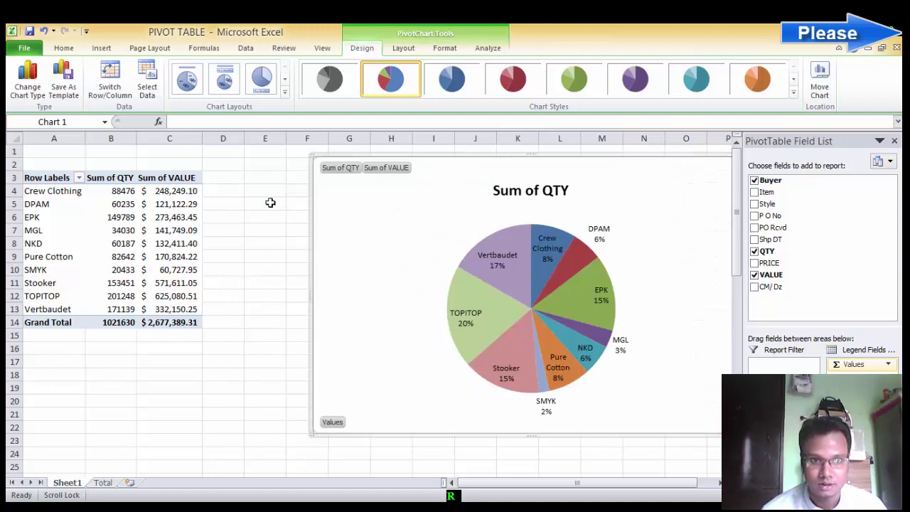
pyautogui.click(270, 203)
pyautogui.click(163, 235)
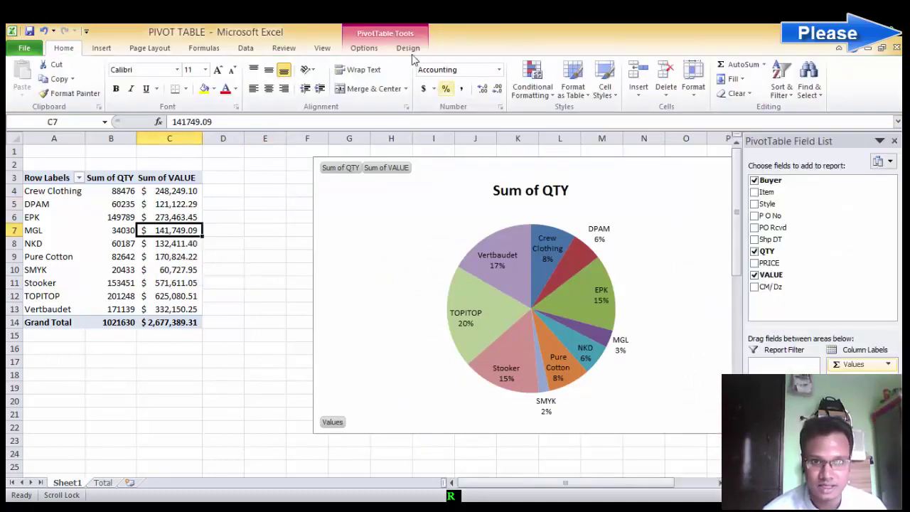
# Step: Insert a clustered bar PivotChart of Sum of QTY and VALUE, then move and enlarge it
pyautogui.click(365, 48)
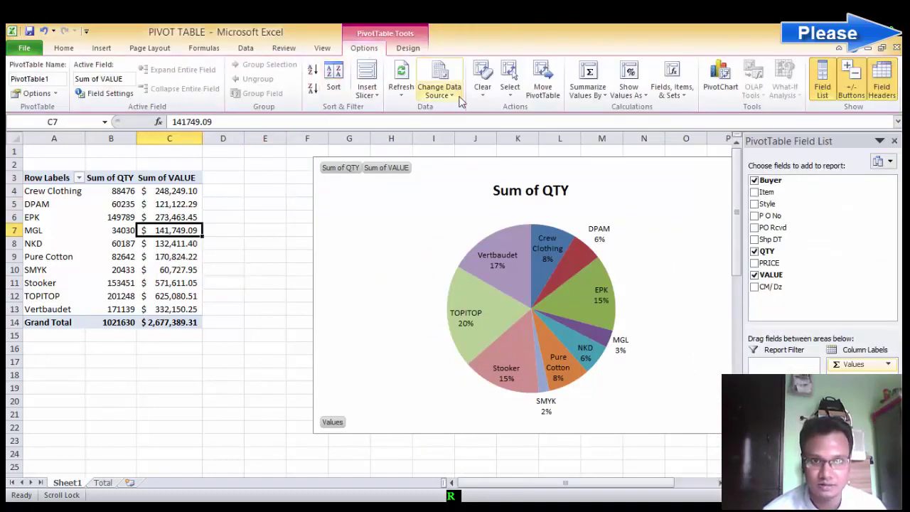
pyautogui.click(718, 78)
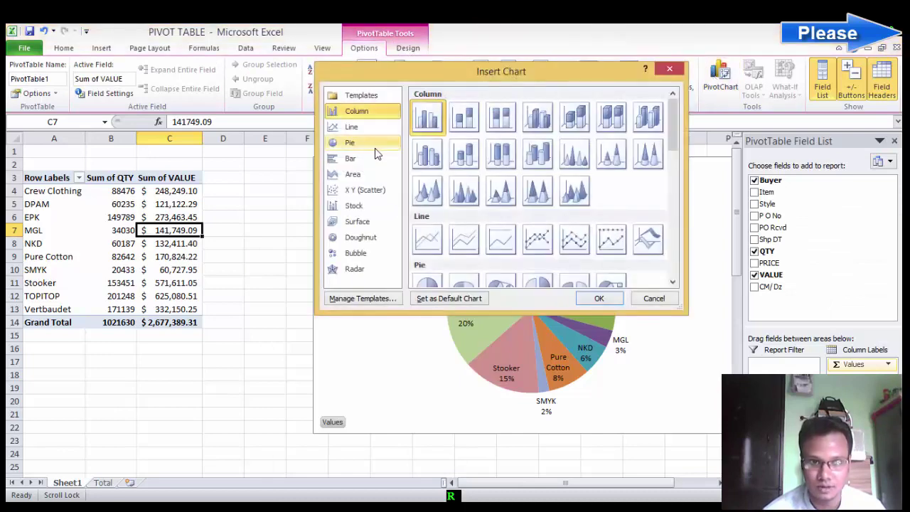
pyautogui.click(350, 160)
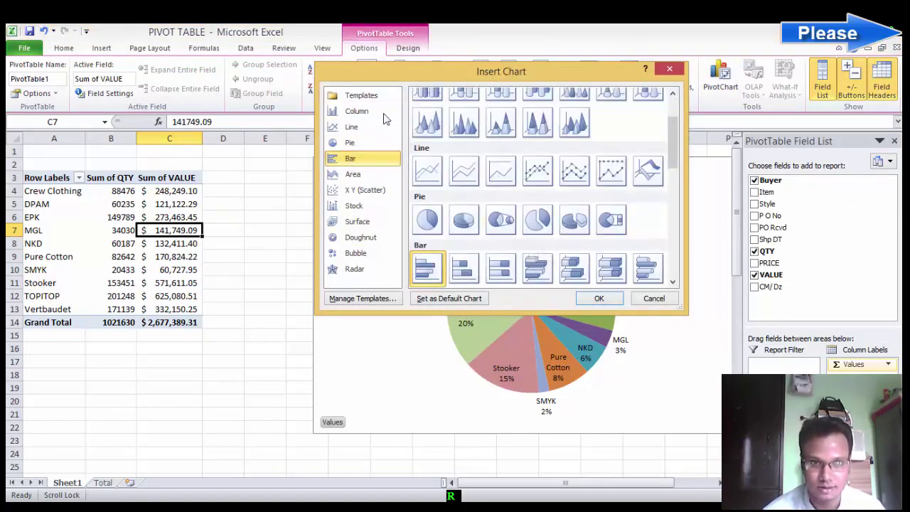
pyautogui.doubleClick(426, 265)
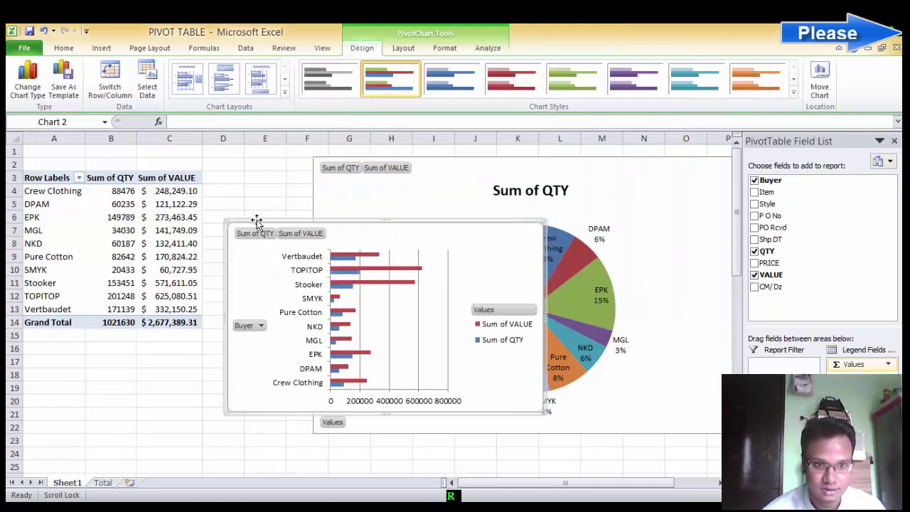
pyautogui.moveTo(257, 220); pyautogui.dragTo(103, 246)
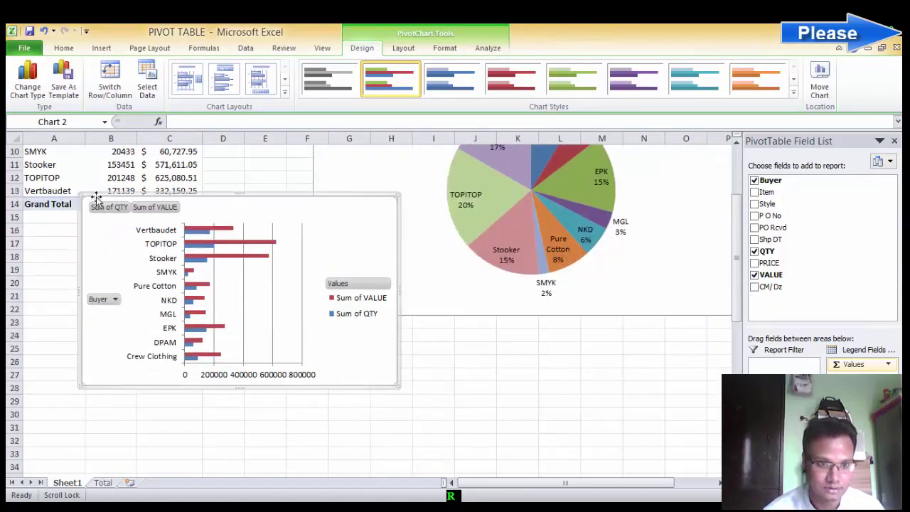
pyautogui.moveTo(95, 196); pyautogui.dragTo(55, 227)
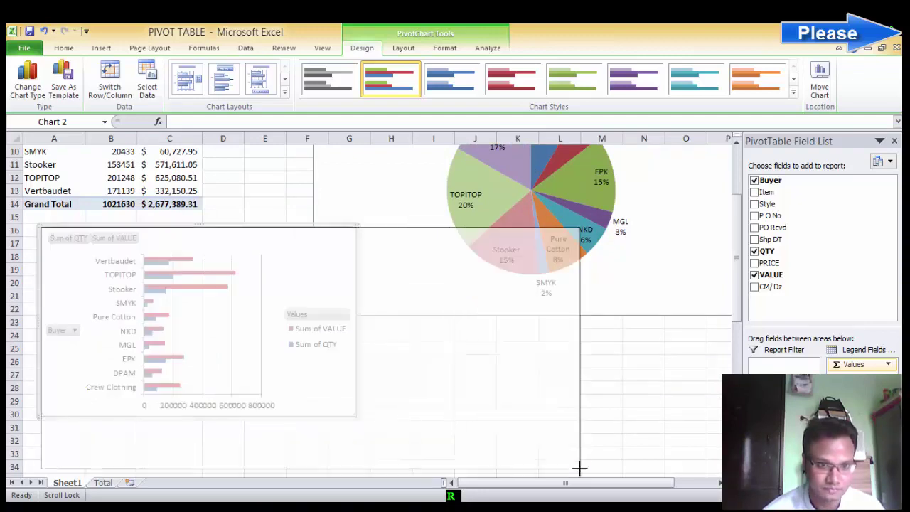
pyautogui.moveTo(356, 416); pyautogui.dragTo(582, 471)
# Step: Fine-tune the bar chart's position below the pivot table and deselect it
pyautogui.scroll(-2, 122, 263)
pyautogui.scroll(1, 133, 260)
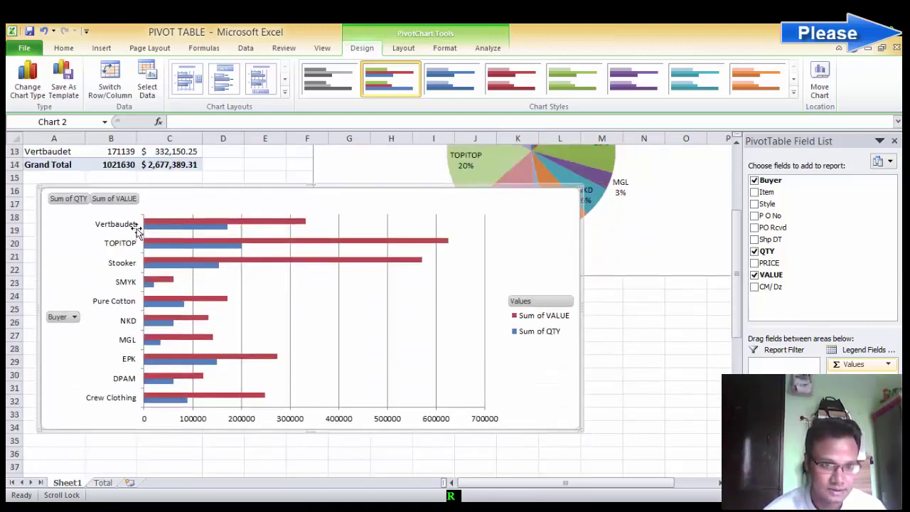
pyautogui.scroll(2, 232, 248)
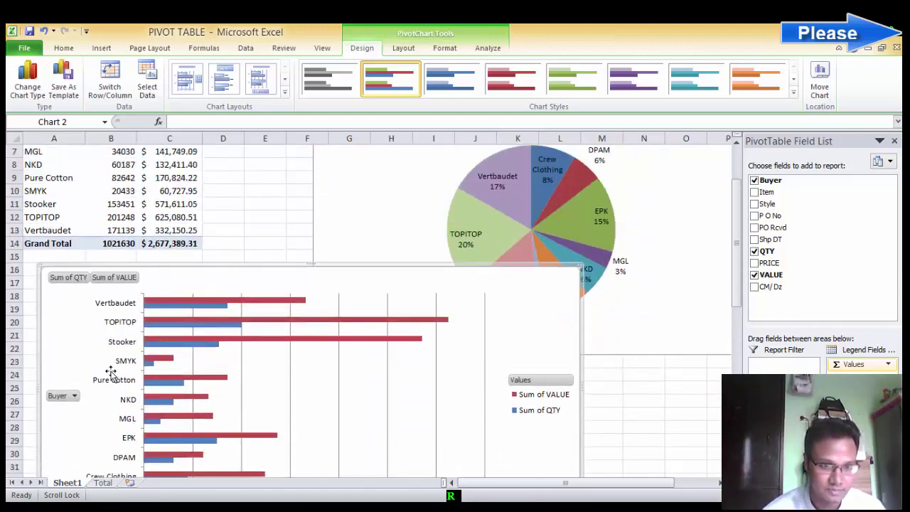
pyautogui.scroll(-3, 111, 370)
pyautogui.scroll(1, 116, 365)
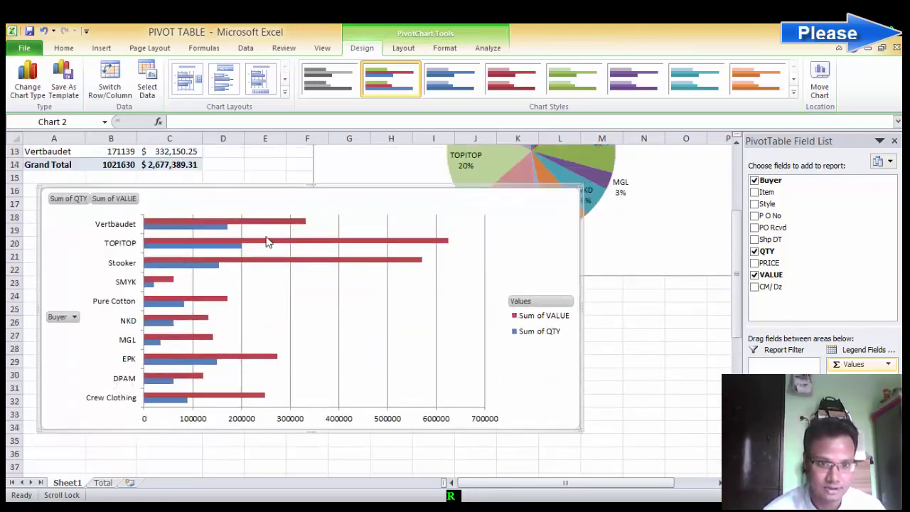
pyautogui.scroll(2, 402, 325)
pyautogui.scroll(2, 272, 278)
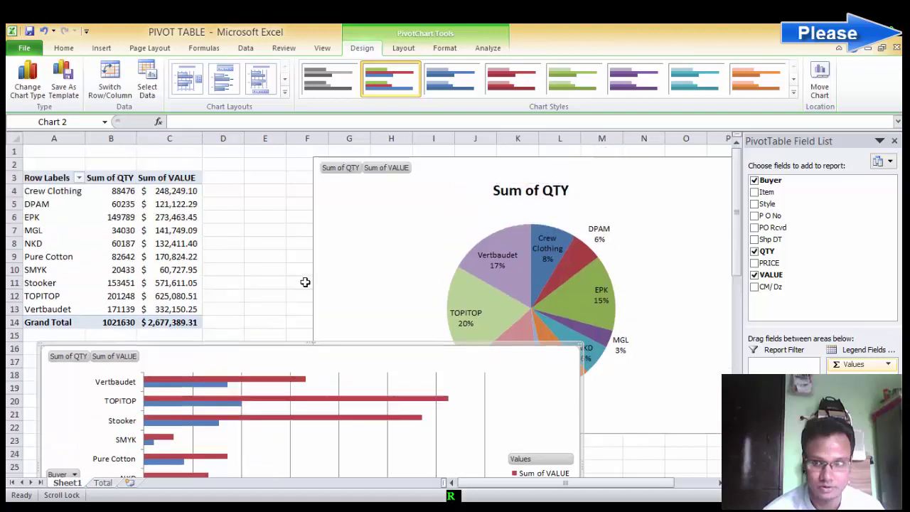
pyautogui.moveTo(355, 347); pyautogui.dragTo(293, 368)
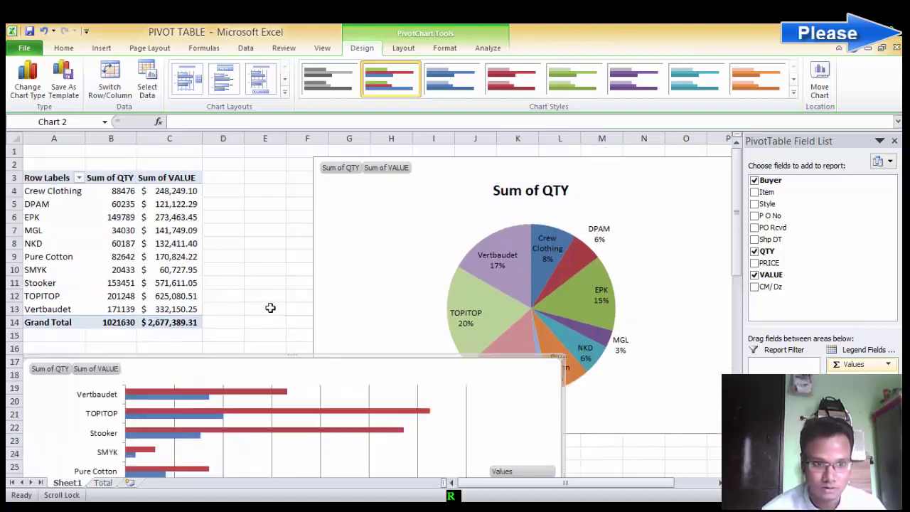
pyautogui.click(265, 295)
pyautogui.scroll(-2, 294, 291)
pyautogui.scroll(2, 294, 291)
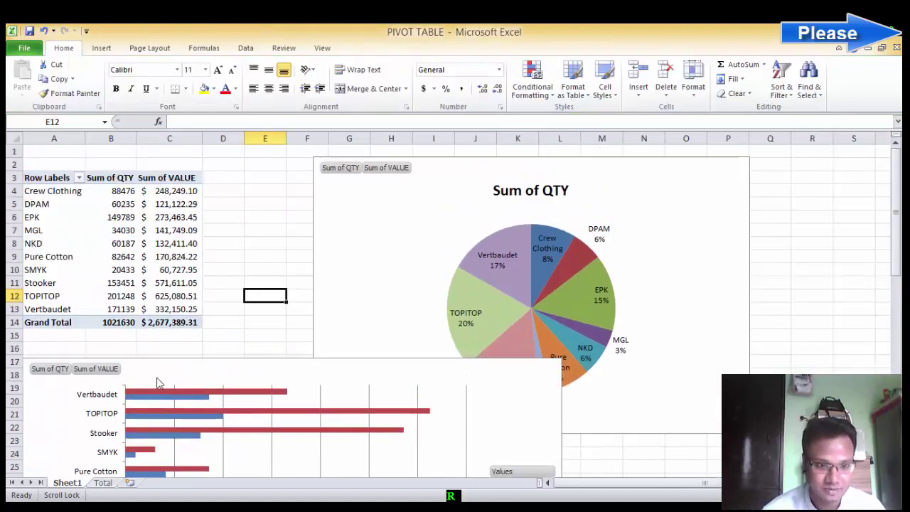
pyautogui.click(239, 253)
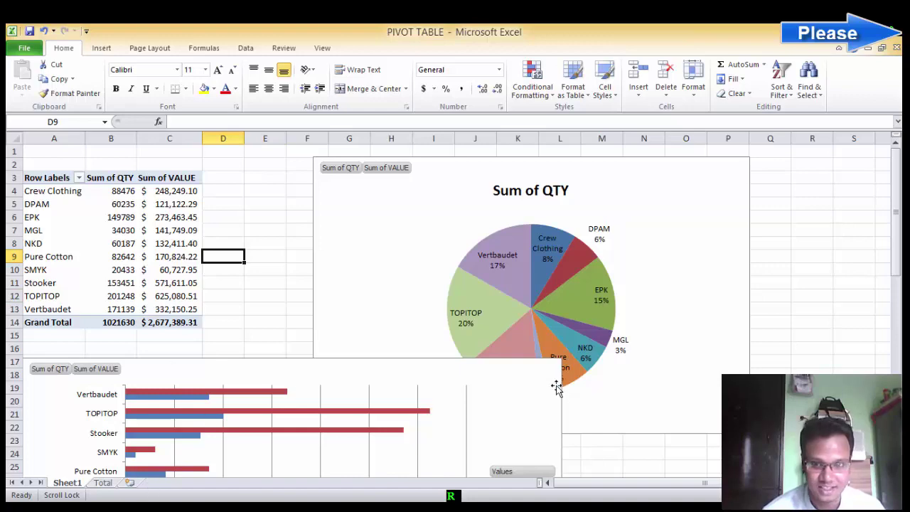
pyautogui.scroll(-5, 556, 387)
pyautogui.scroll(4, 562, 385)
pyautogui.scroll(1, 562, 385)
pyautogui.click(304, 257)
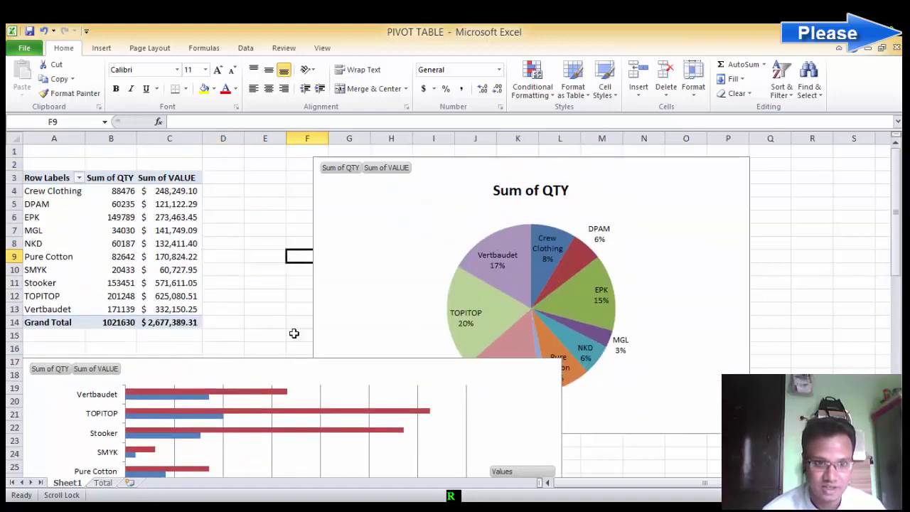
# Step: Review the Total sheet's source rows, such as the PO received date in E10 and item GRL LS T
pyautogui.click(103, 482)
pyautogui.scroll(2, 255, 343)
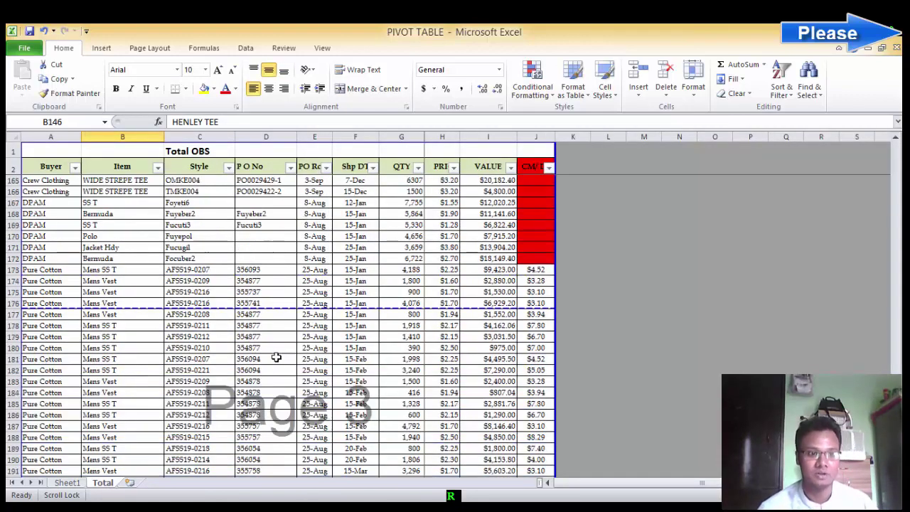
pyautogui.scroll(4, 288, 365)
pyautogui.scroll(10, 289, 366)
pyautogui.scroll(11, 290, 367)
pyautogui.scroll(11, 305, 365)
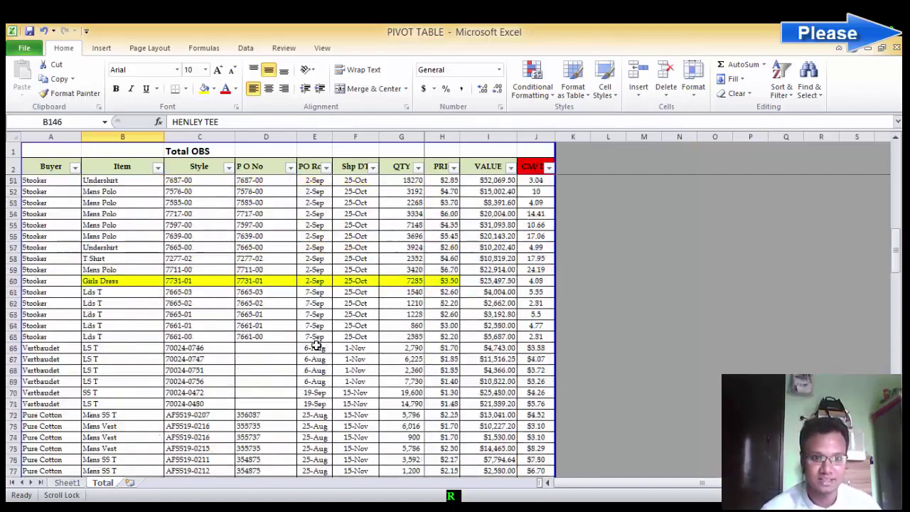
pyautogui.scroll(10, 315, 366)
pyautogui.scroll(7, 321, 347)
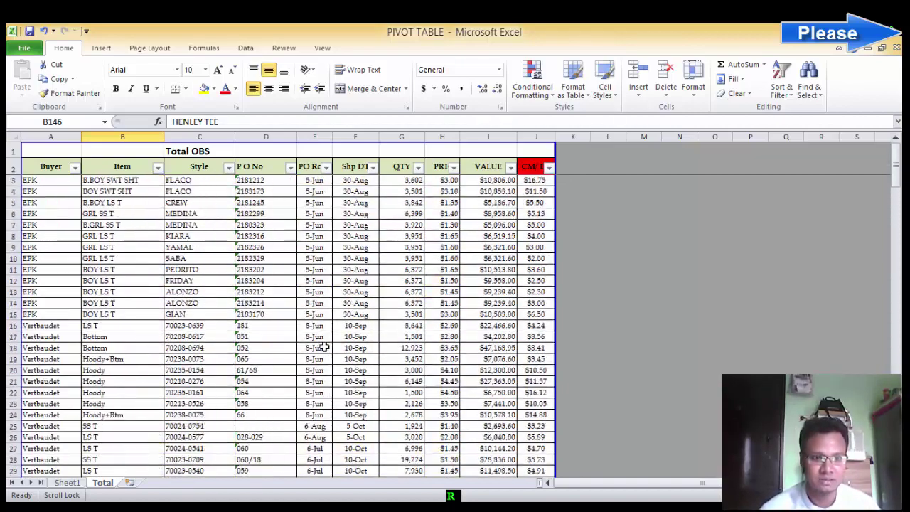
pyautogui.click(308, 260)
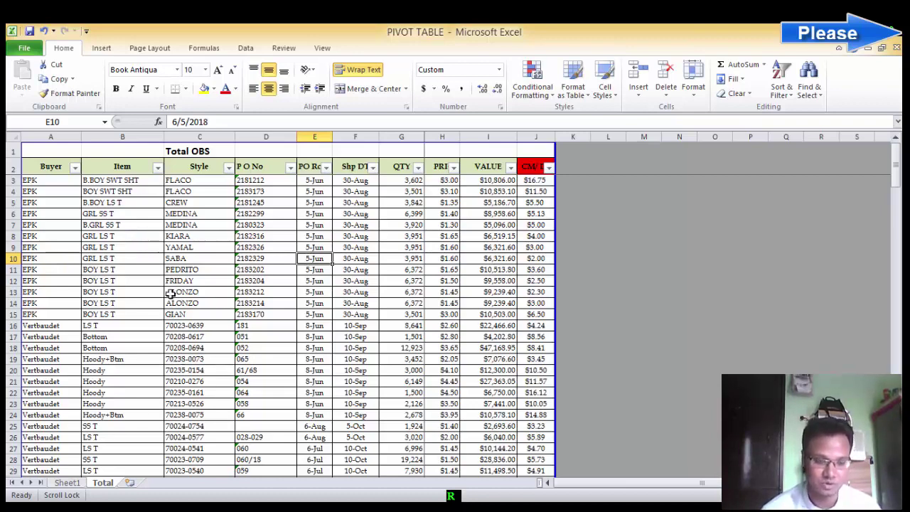
pyautogui.click(129, 249)
# Step: Refresh all pivot data on Sheet1, then open the Pivot workbook from the desktop Excel File folder
pyautogui.click(67, 482)
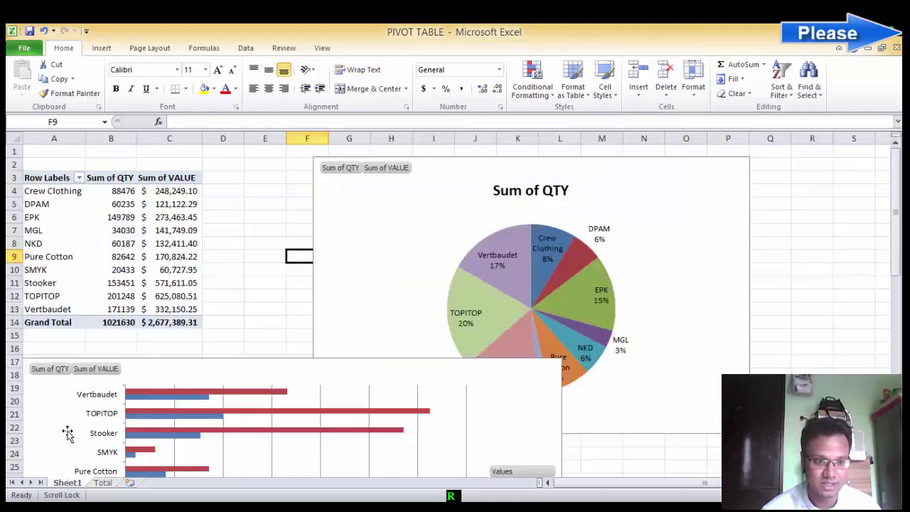
pyautogui.click(103, 484)
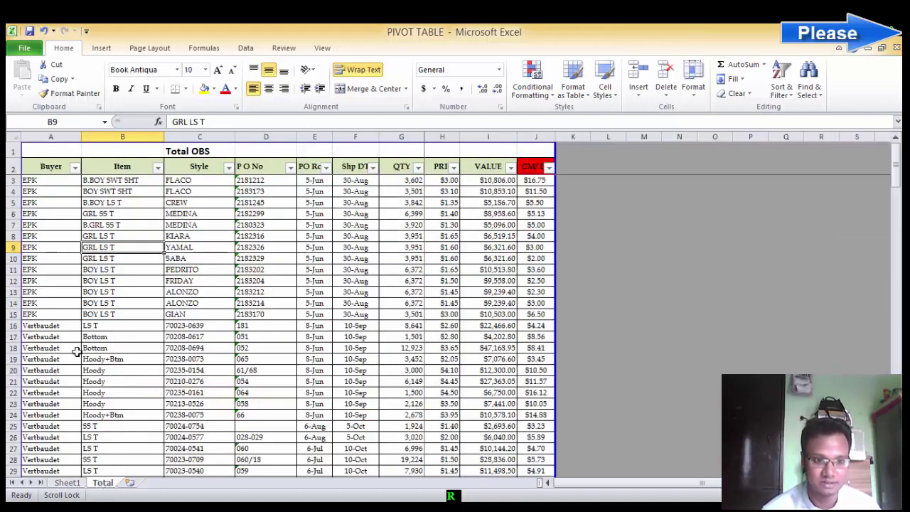
pyautogui.click(322, 50)
pyautogui.click(246, 48)
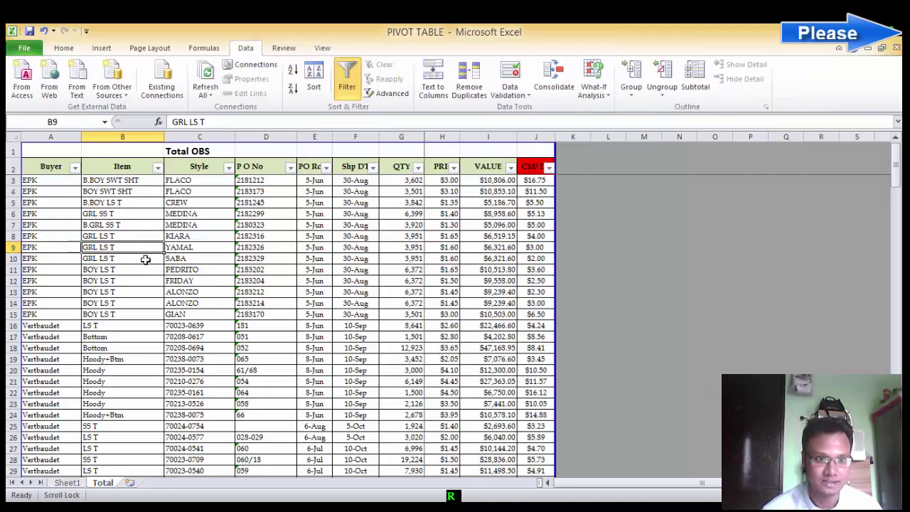
pyautogui.click(106, 292)
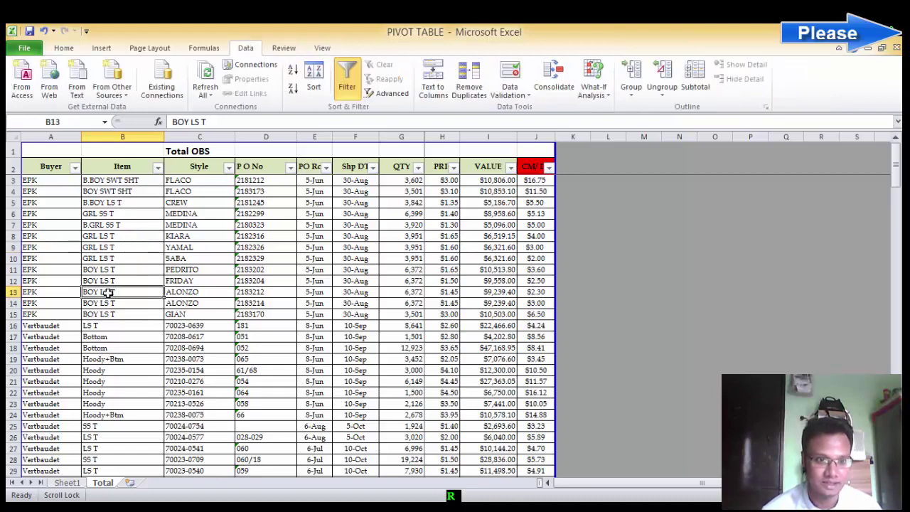
pyautogui.click(68, 482)
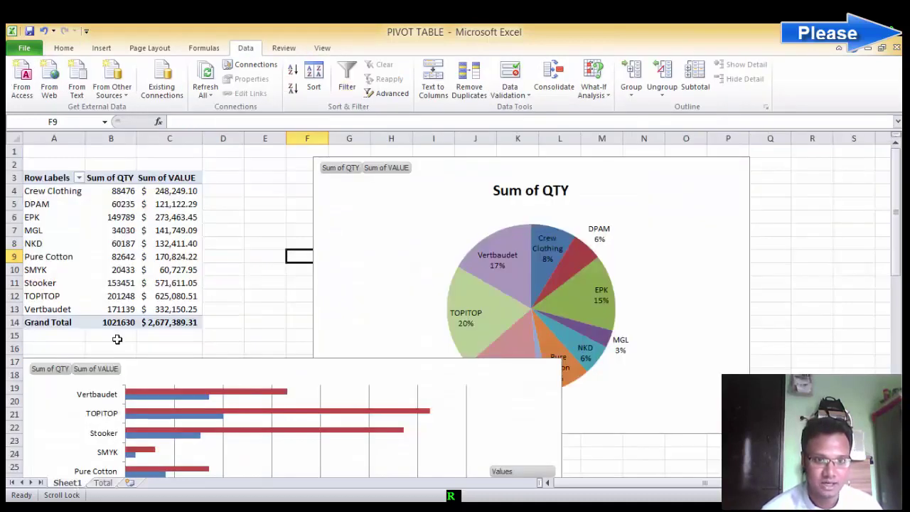
pyautogui.click(204, 75)
pyautogui.click(173, 202)
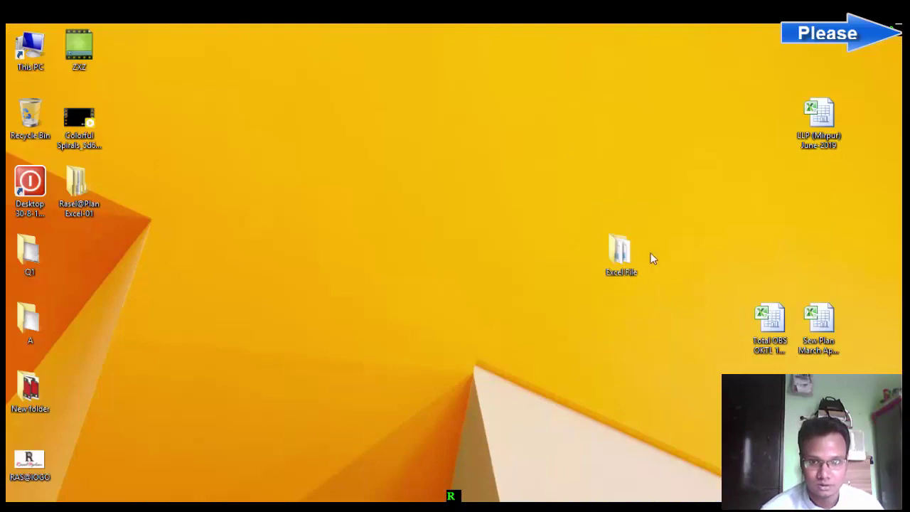
pyautogui.doubleClick(619, 252)
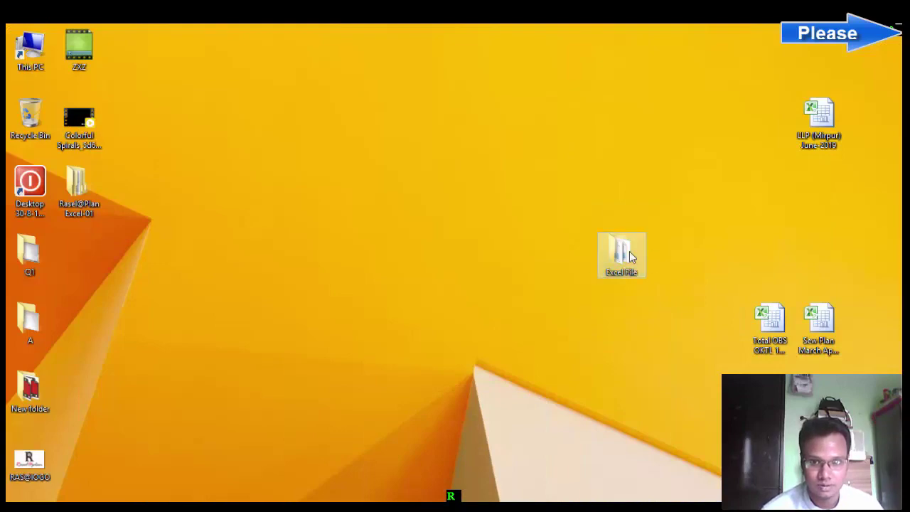
pyautogui.doubleClick(507, 332)
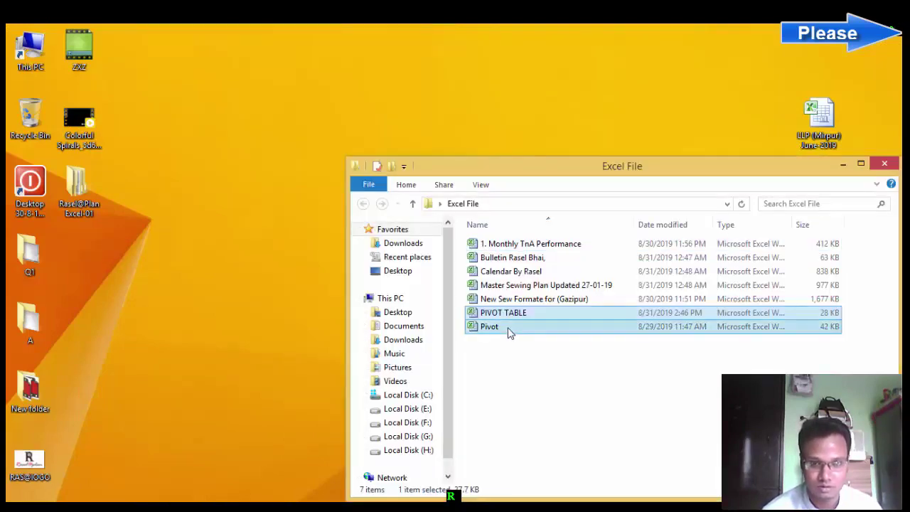
# Step: Scroll through the 200-employee list on Sheet1, checking an ID and the first employee's age
pyautogui.scroll(-7, 122, 304)
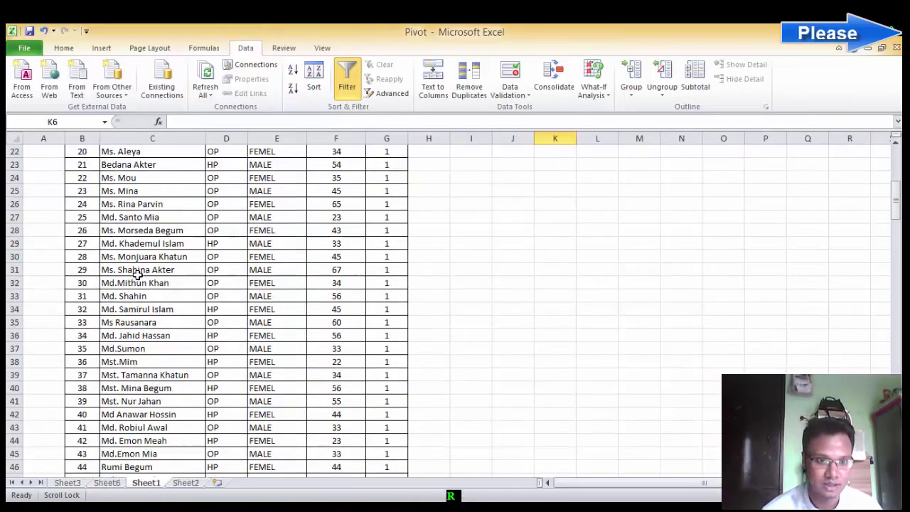
pyautogui.scroll(-10, 138, 268)
pyautogui.scroll(-18, 144, 270)
pyautogui.scroll(-11, 144, 266)
pyautogui.scroll(-14, 146, 323)
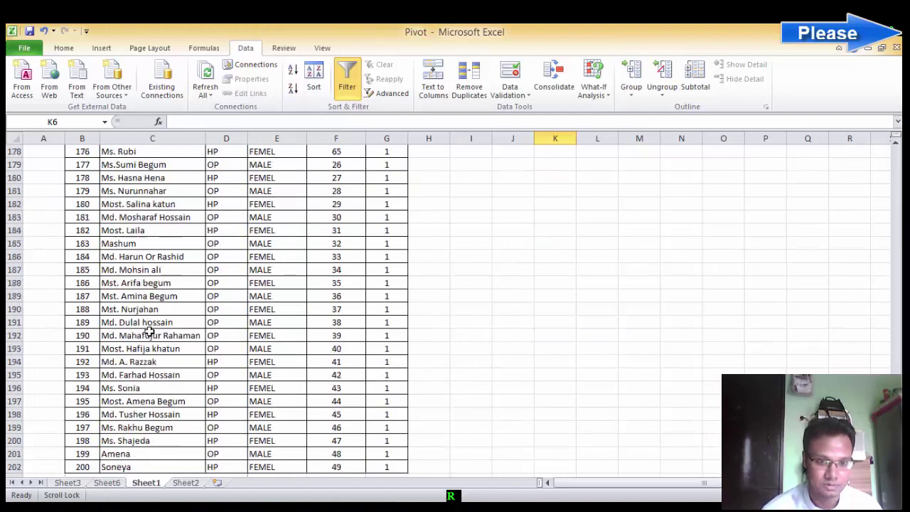
pyautogui.scroll(-7, 151, 341)
pyautogui.scroll(5, 148, 357)
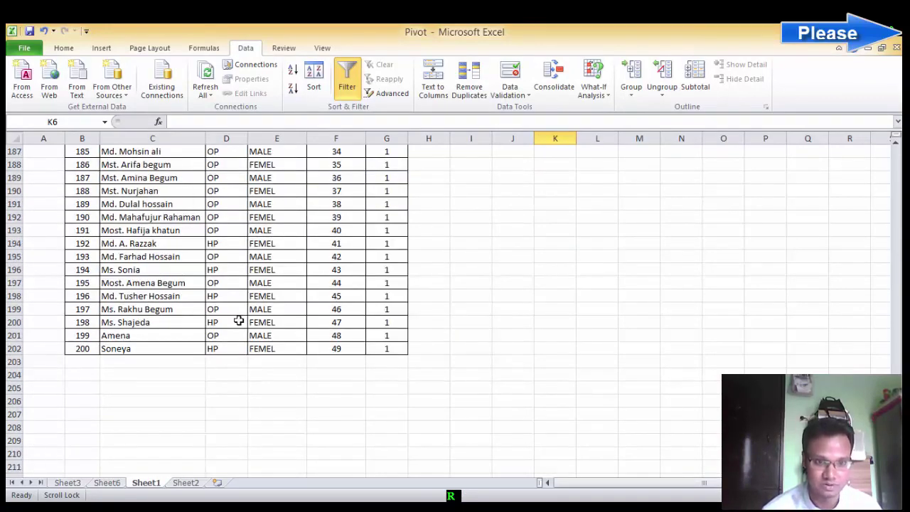
pyautogui.scroll(2, 107, 296)
pyautogui.scroll(1, 93, 293)
pyautogui.click(81, 291)
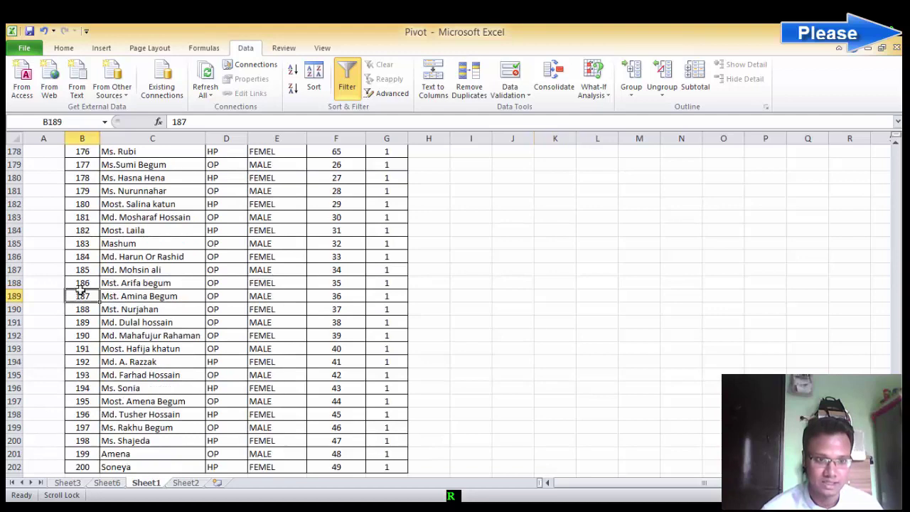
pyautogui.scroll(13, 179, 291)
pyautogui.scroll(15, 187, 291)
pyautogui.scroll(9, 189, 292)
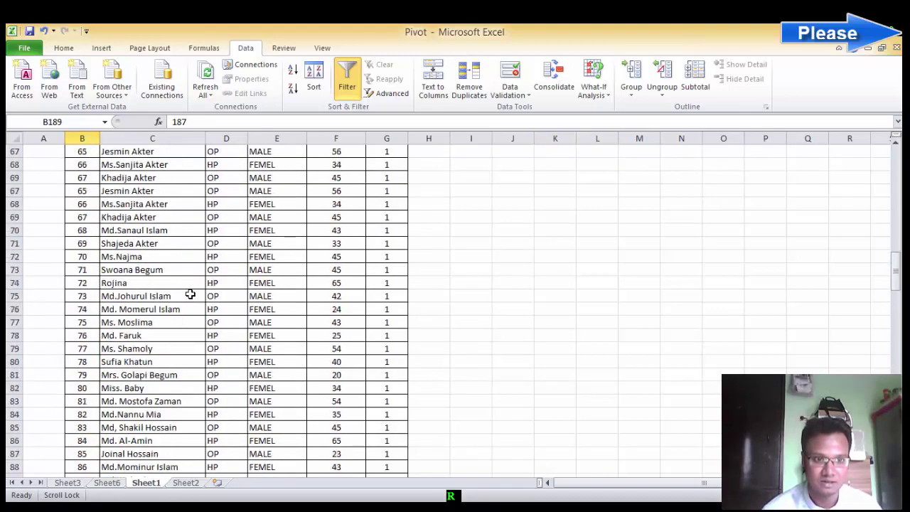
pyautogui.scroll(15, 192, 296)
pyautogui.scroll(7, 192, 296)
pyautogui.click(339, 179)
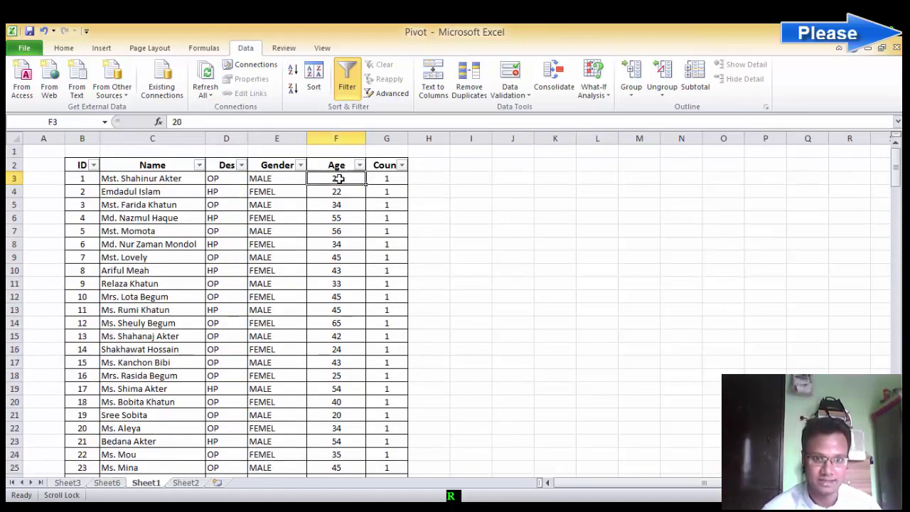
# Step: Inspect Sheet6's age-group by gender counts, such as the 20-24, 55-59 and 45-49 rows
pyautogui.click(101, 483)
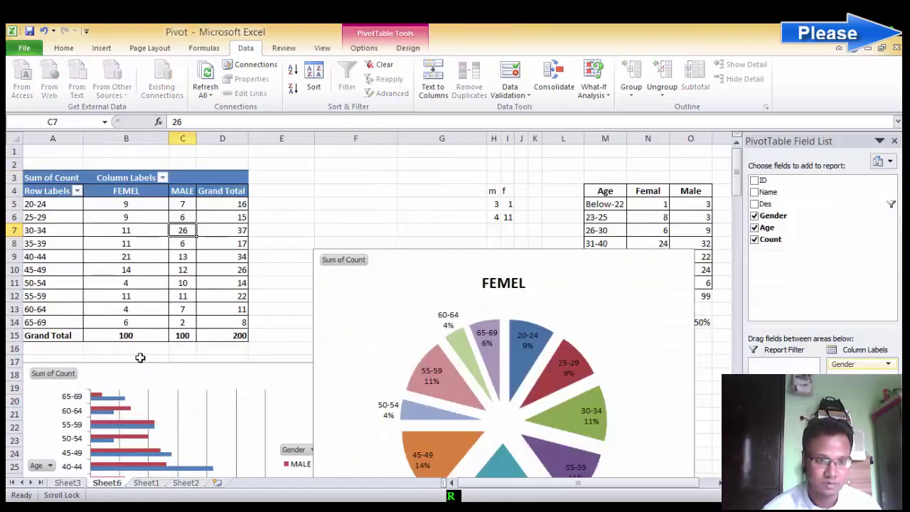
pyautogui.moveTo(32, 204); pyautogui.dragTo(43, 322)
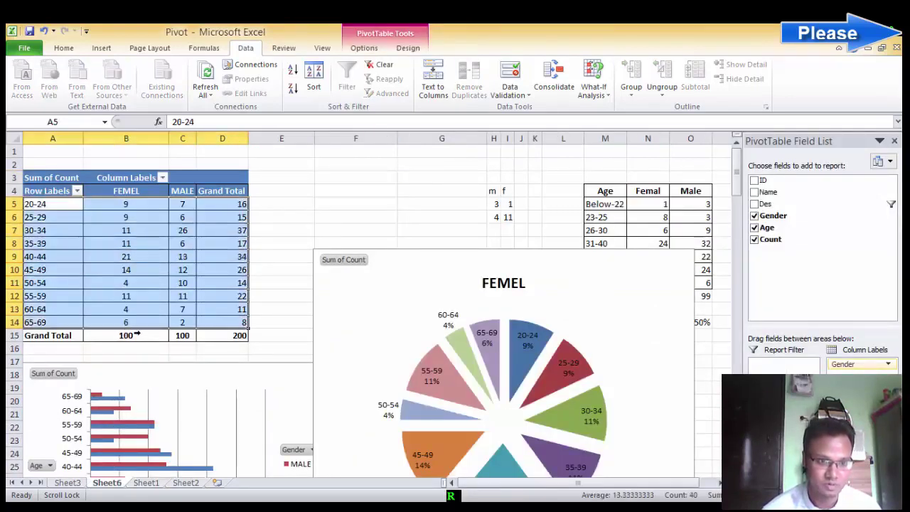
pyautogui.click(140, 334)
pyautogui.click(117, 294)
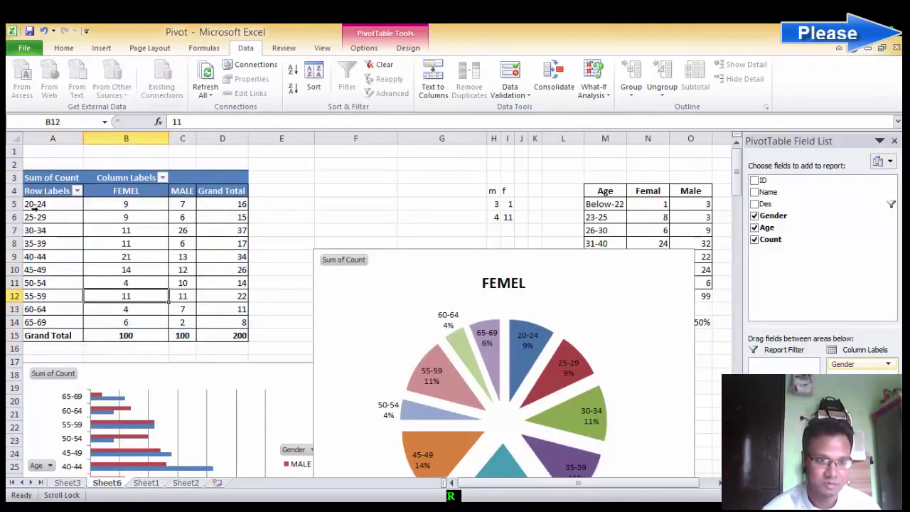
pyautogui.click(112, 204)
pyautogui.click(183, 205)
pyautogui.click(226, 206)
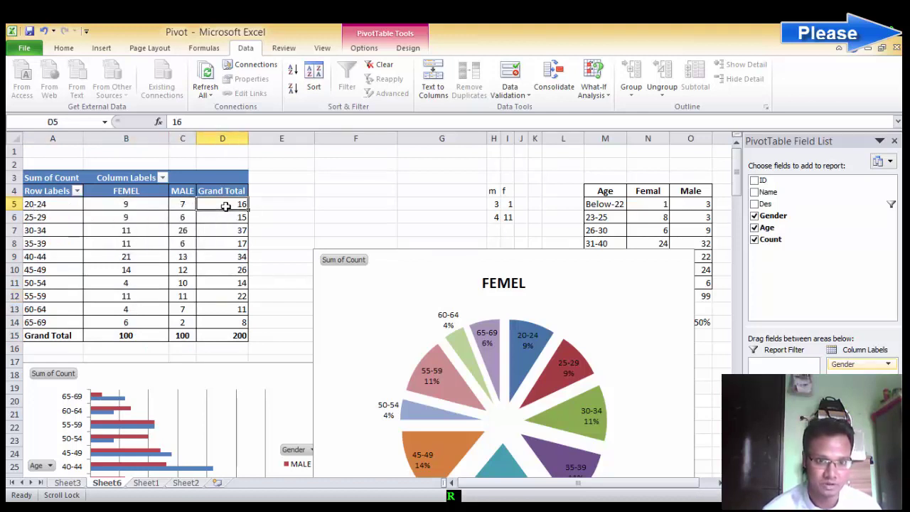
pyautogui.click(45, 220)
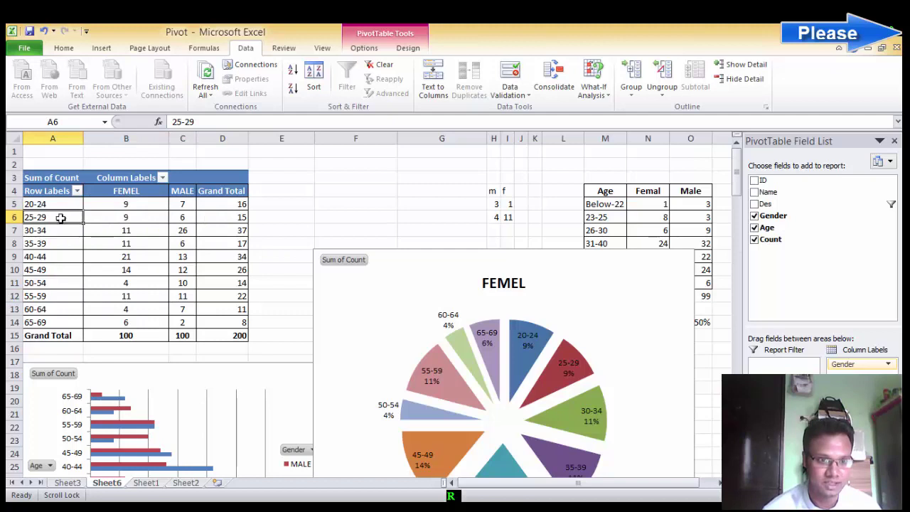
pyautogui.moveTo(61, 219); pyautogui.dragTo(238, 334)
pyautogui.click(134, 271)
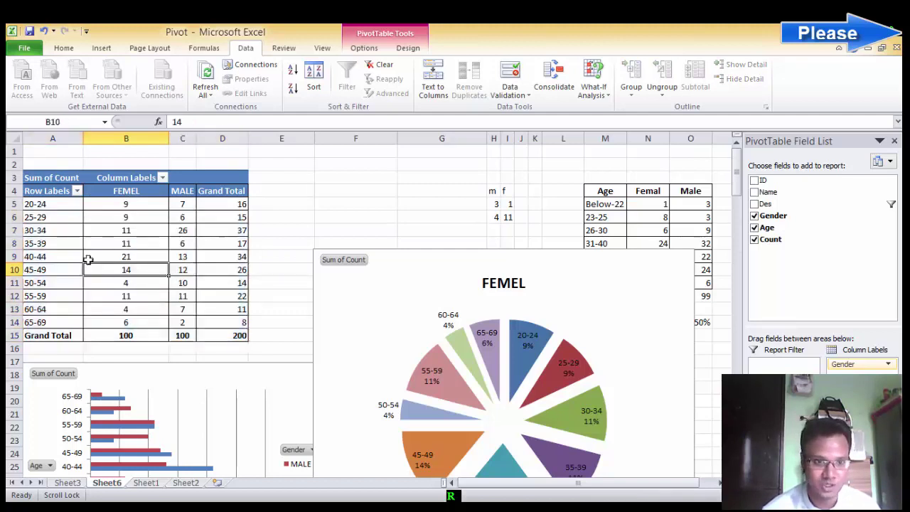
# Step: Move Gender into the pivot's Column Labels so the bar chart splits MALE and FEMEL counts
pyautogui.click(754, 216)
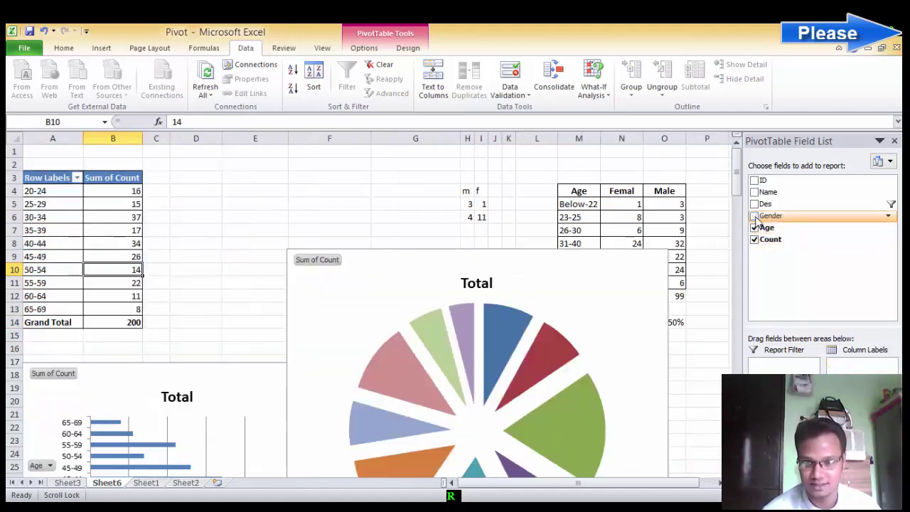
pyautogui.click(755, 216)
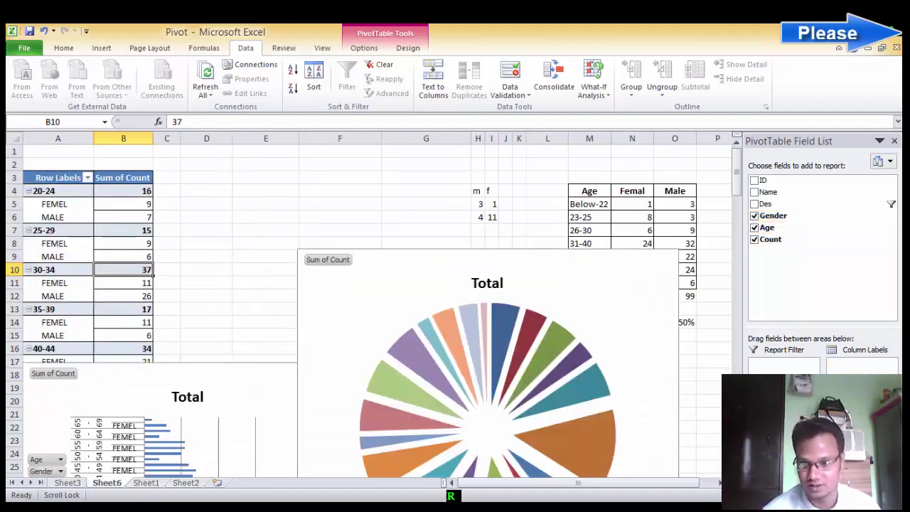
pyautogui.moveTo(781, 440); pyautogui.dragTo(857, 364)
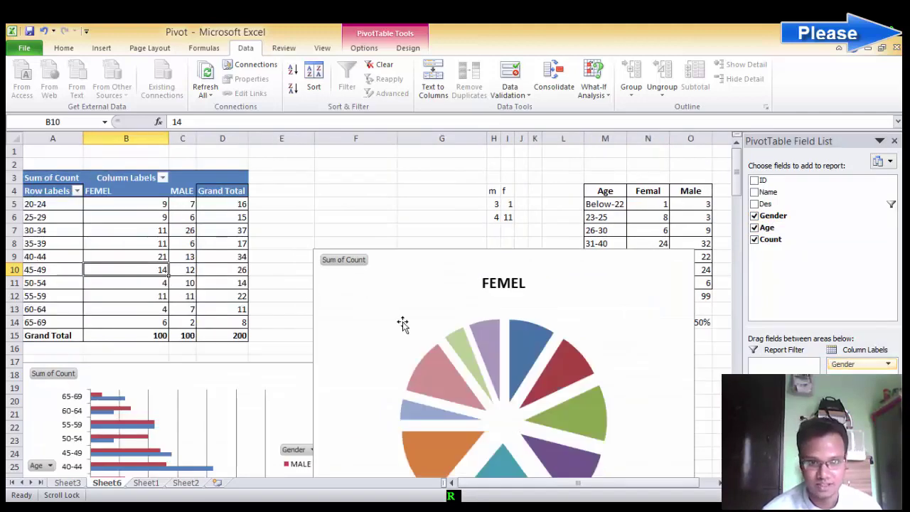
pyautogui.scroll(-6, 402, 323)
pyautogui.scroll(3, 400, 294)
# Step: Apply Chart Layout 1 to the pie chart to show age and percentage labels
pyautogui.click(416, 269)
pyautogui.scroll(3, 417, 273)
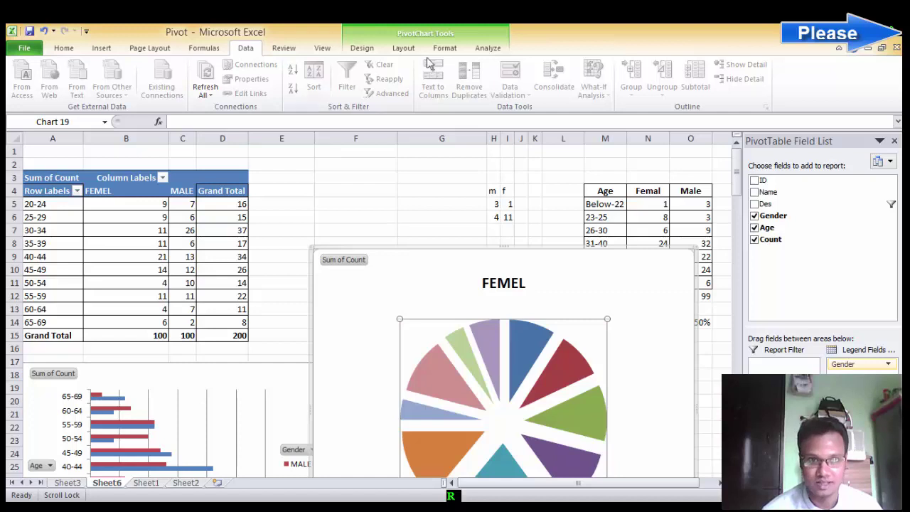
pyautogui.click(362, 47)
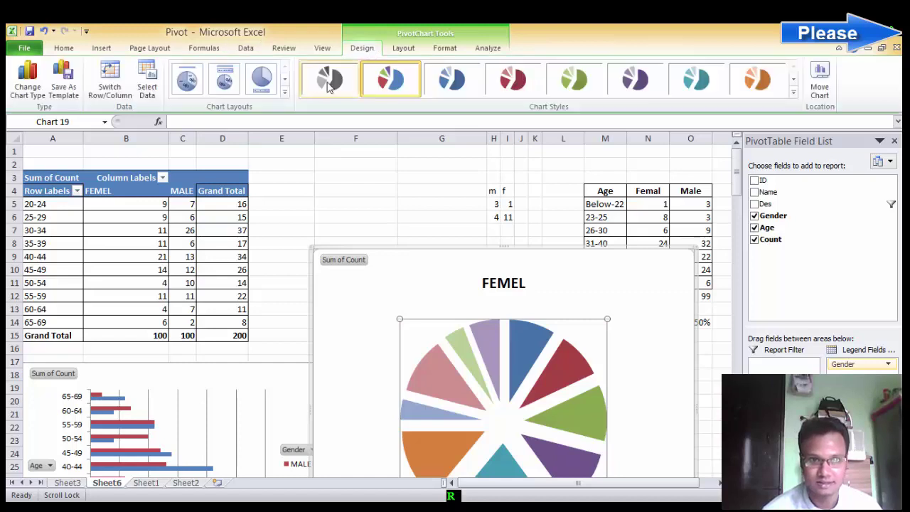
pyautogui.click(189, 82)
pyautogui.scroll(-3, 619, 313)
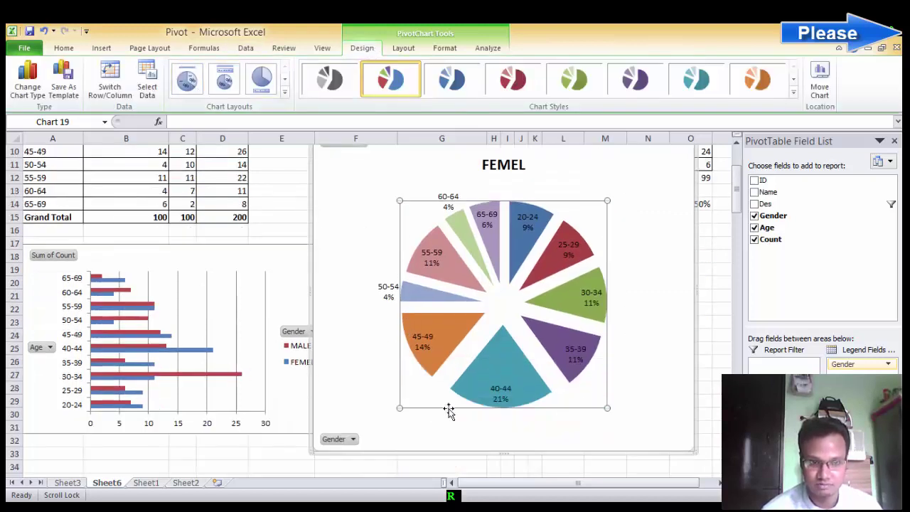
pyautogui.click(442, 462)
# Step: Widen the age-by-gender bar chart by dragging its right edge
pyautogui.scroll(3, 426, 295)
pyautogui.scroll(-2, 288, 329)
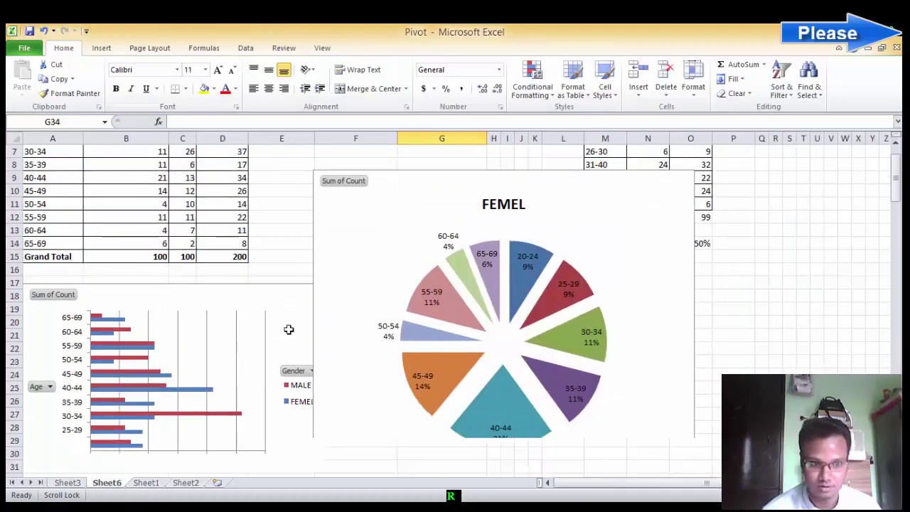
pyautogui.click(284, 315)
pyautogui.scroll(-2, 294, 317)
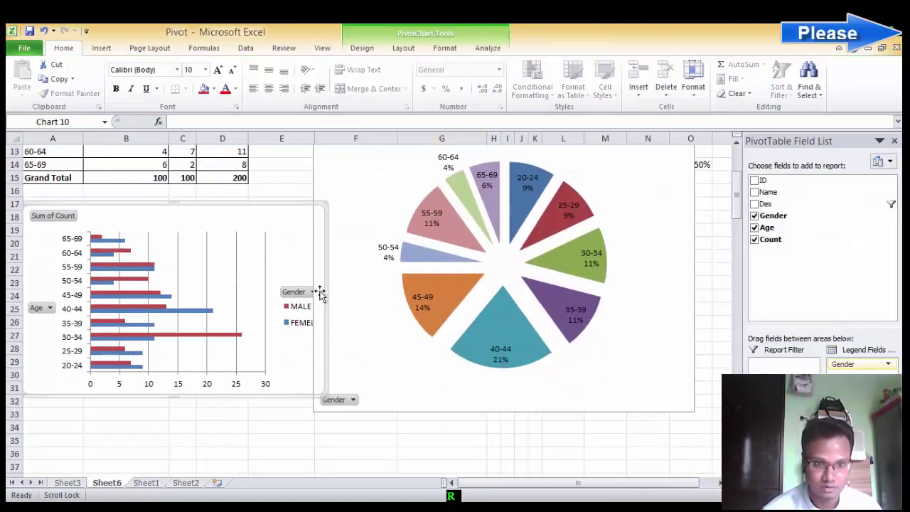
pyautogui.moveTo(325, 298); pyautogui.dragTo(430, 306)
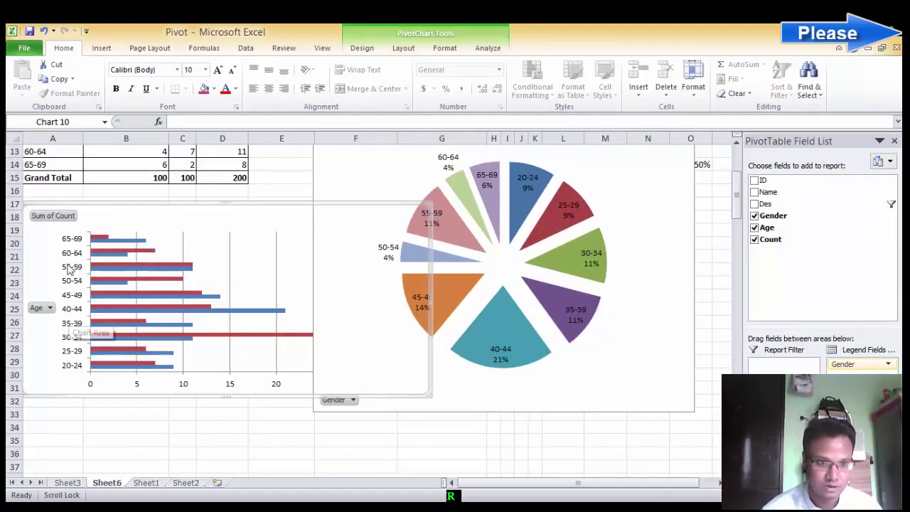
pyautogui.scroll(1, 87, 260)
pyautogui.scroll(-1, 203, 386)
pyautogui.scroll(-1, 142, 295)
pyautogui.scroll(5, 159, 289)
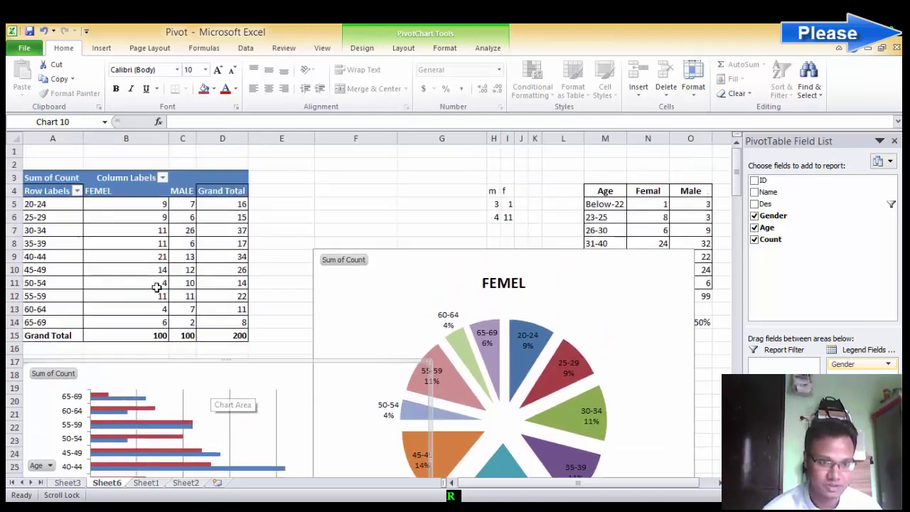
pyautogui.scroll(-2, 223, 334)
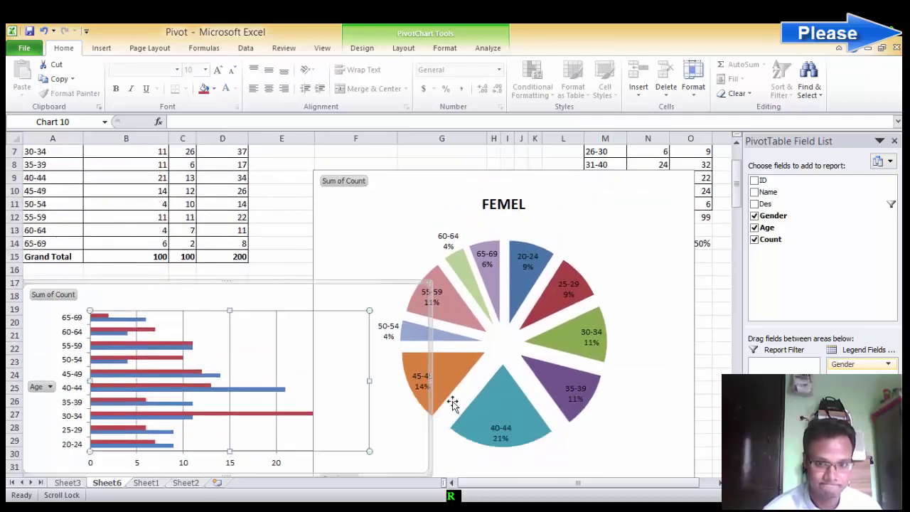
# Step: Drag the pie chart further right beside the bar chart
pyautogui.click(377, 238)
pyautogui.moveTo(349, 175); pyautogui.dragTo(620, 175)
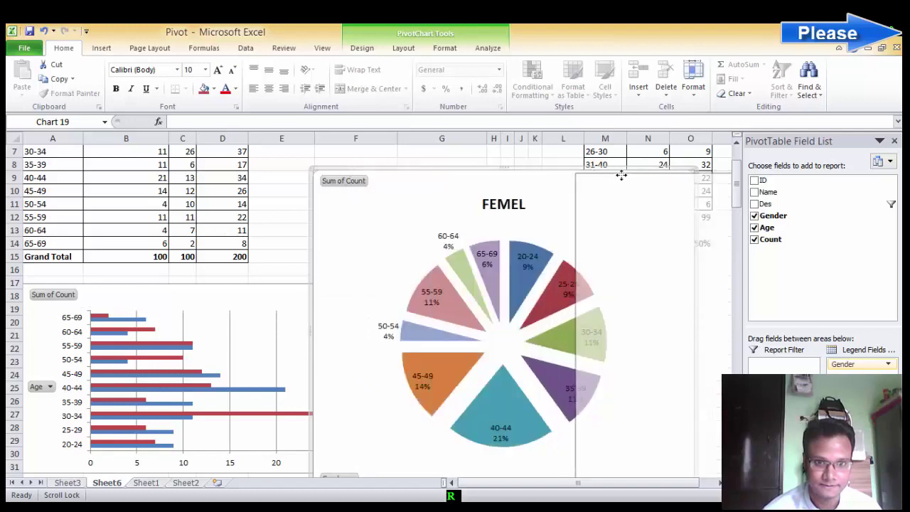
pyautogui.scroll(-2, 298, 249)
# Step: Inspect the bar chart's Gender legend and FEMEL entry, then deselect the charts
pyautogui.click(401, 349)
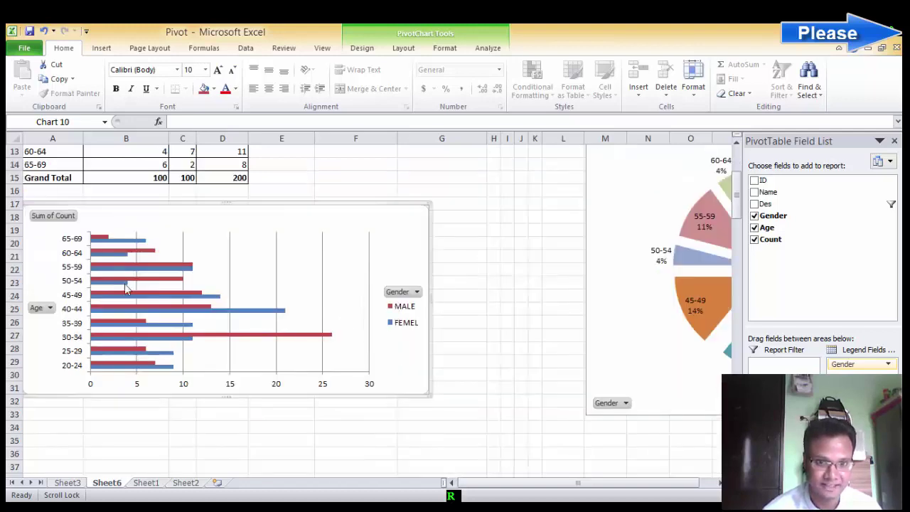
pyautogui.scroll(2, 106, 238)
pyautogui.scroll(-3, 117, 242)
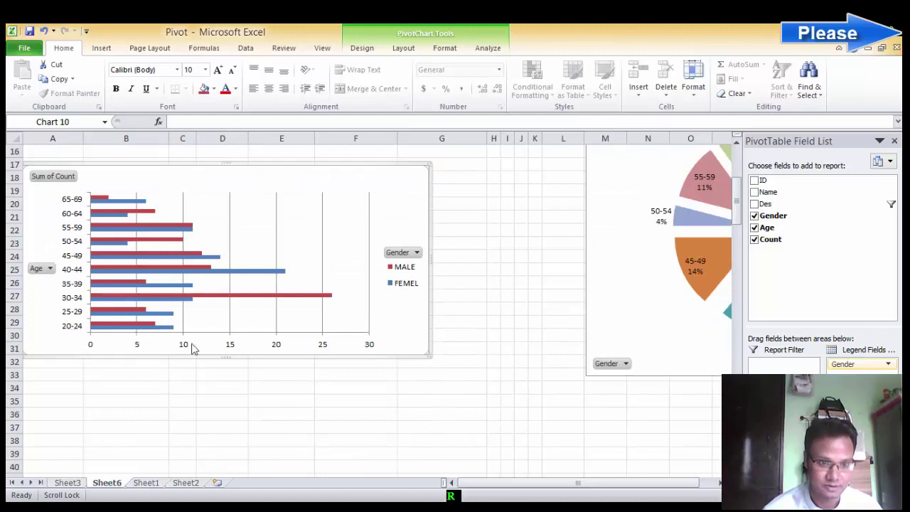
pyautogui.click(393, 270)
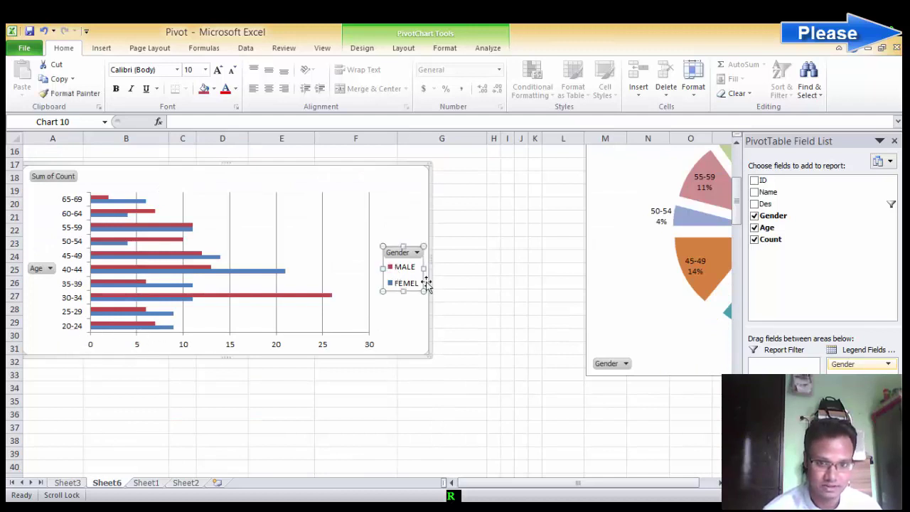
pyautogui.click(402, 288)
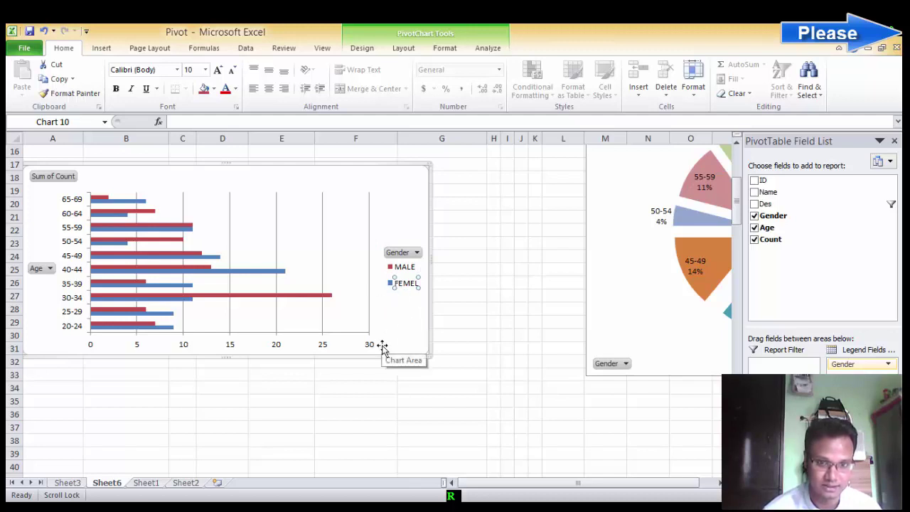
pyautogui.scroll(5, 382, 345)
pyautogui.click(444, 320)
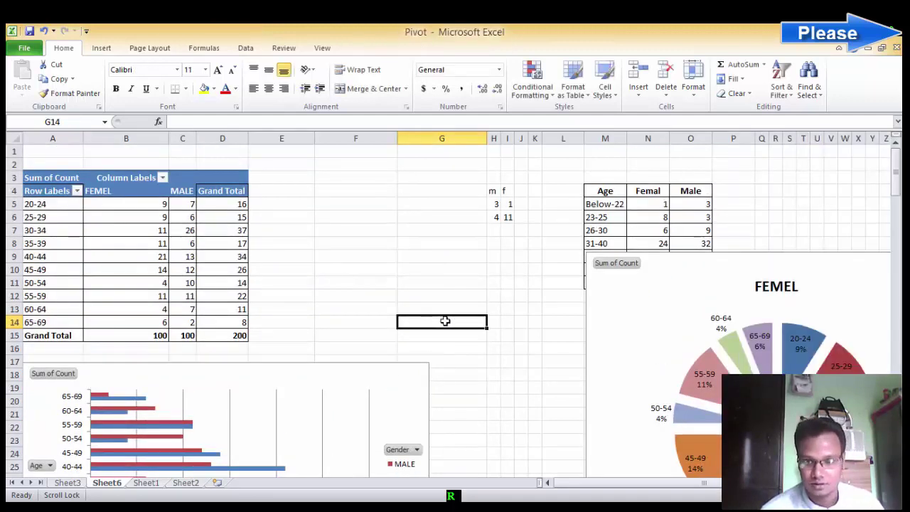
pyautogui.click(342, 284)
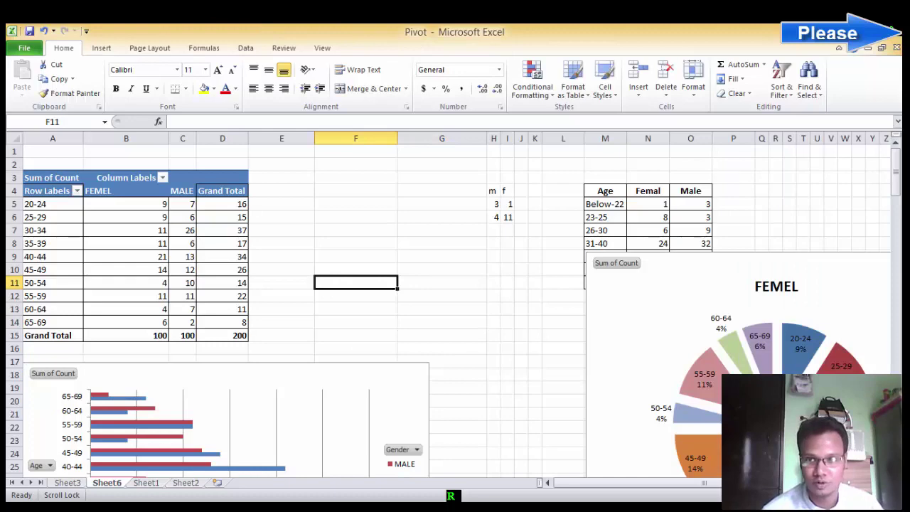
# Step: Minimize Excel and open '1. Monthly TnA Performance' from the Excel File folder
pyautogui.click(858, 31)
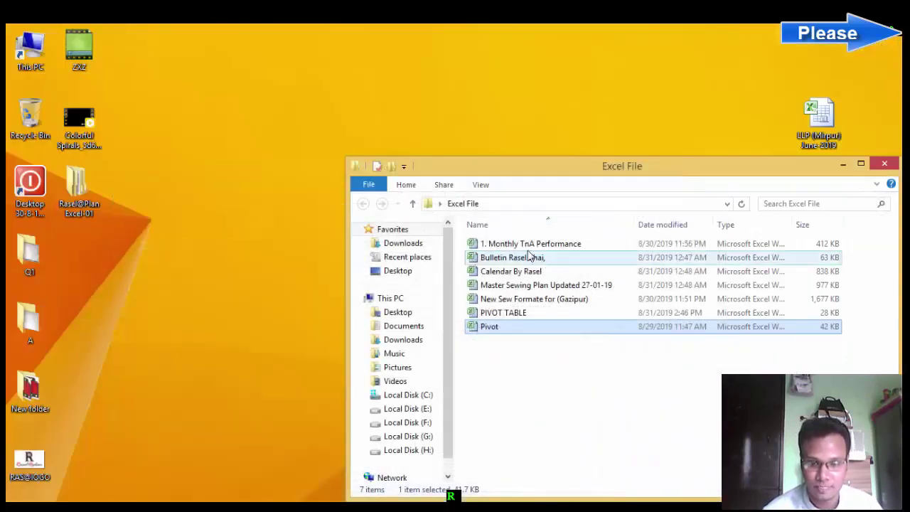
pyautogui.doubleClick(522, 244)
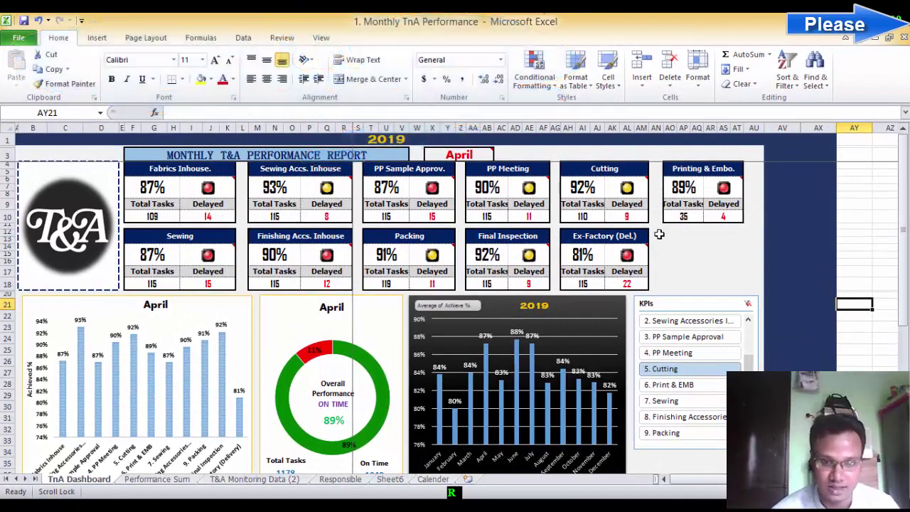
pyautogui.click(698, 270)
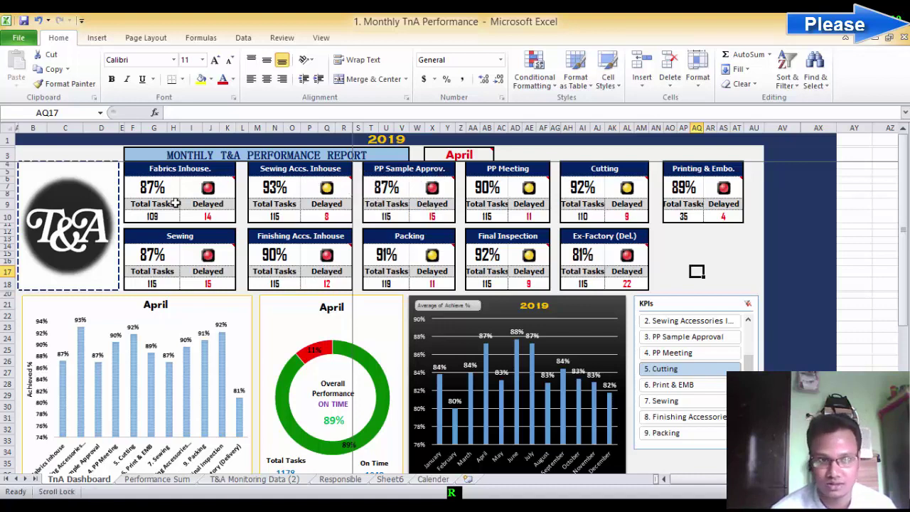
pyautogui.moveTo(65, 153)
pyautogui.mouseDown()
pyautogui.moveTo(603, 318)
pyautogui.moveTo(629, 338)
pyautogui.mouseUp()
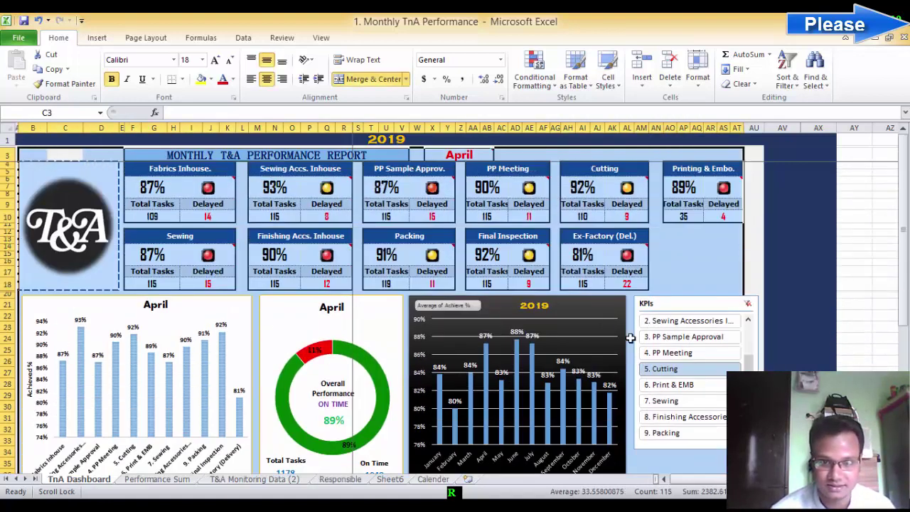
pyautogui.click(692, 280)
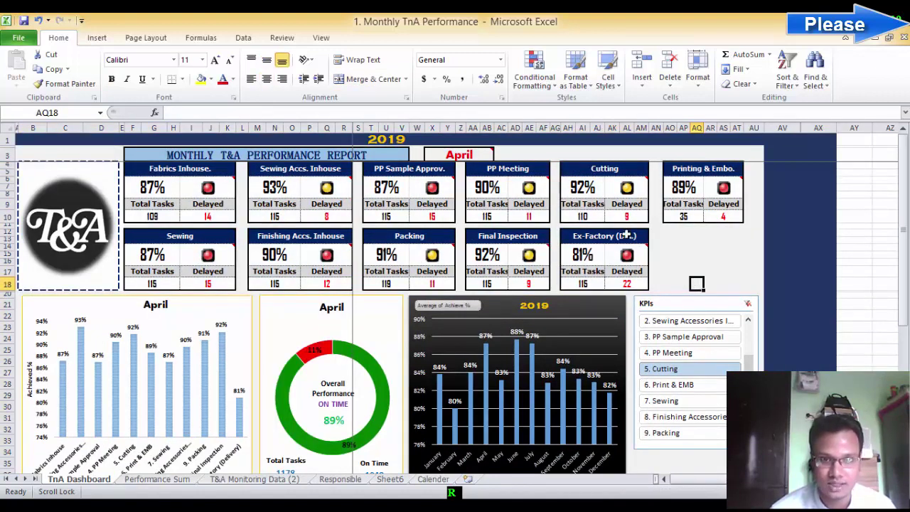
pyautogui.click(693, 239)
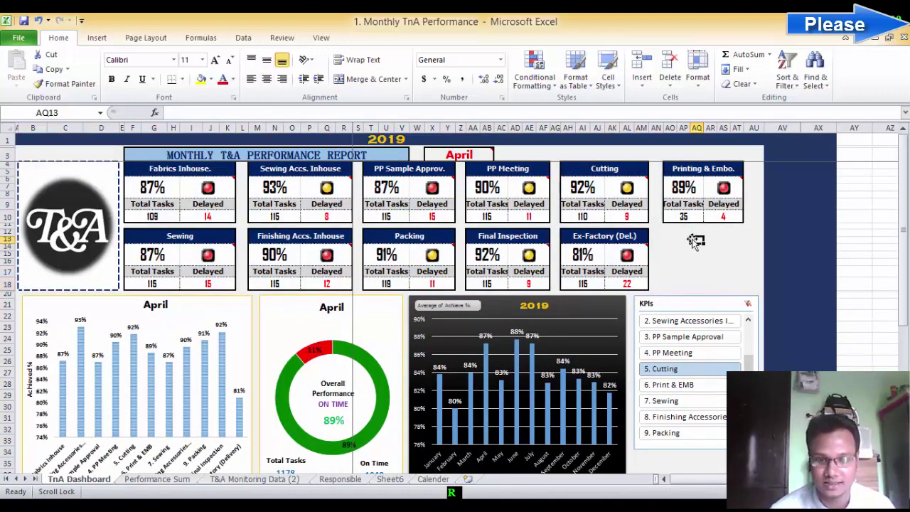
pyautogui.click(173, 170)
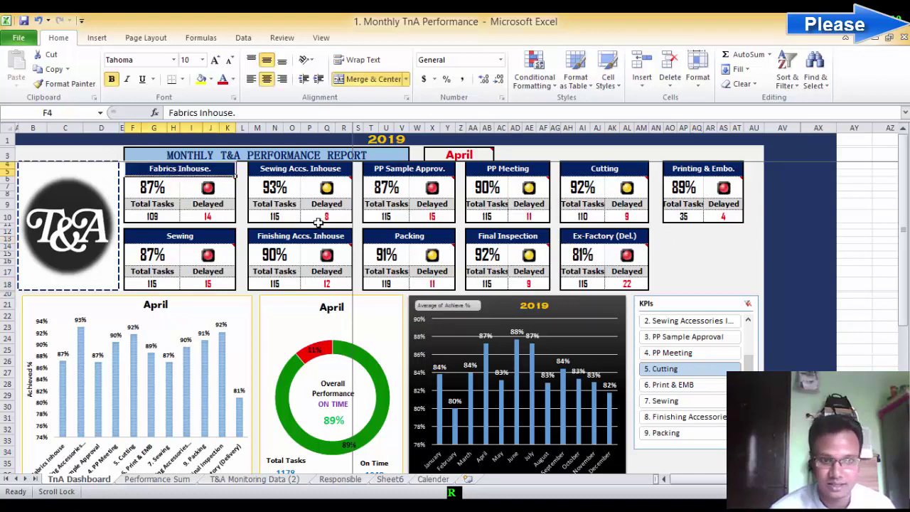
pyautogui.click(259, 480)
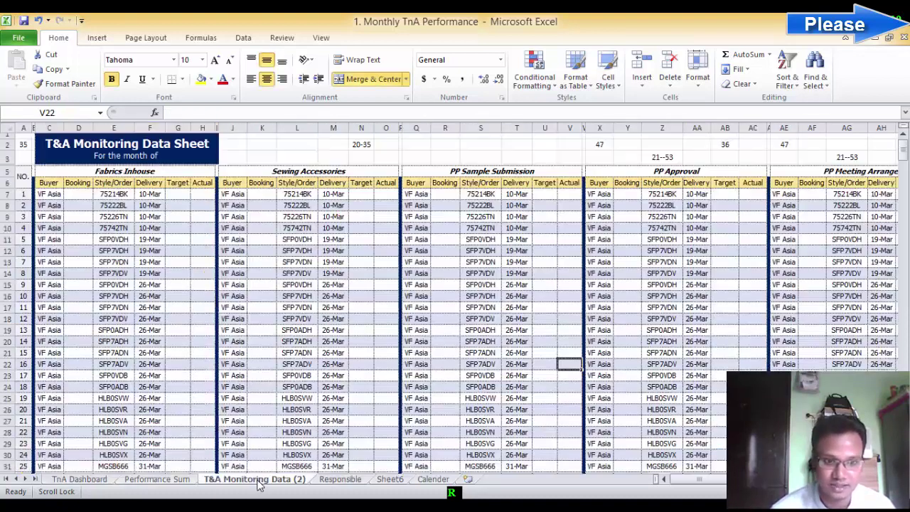
pyautogui.click(157, 481)
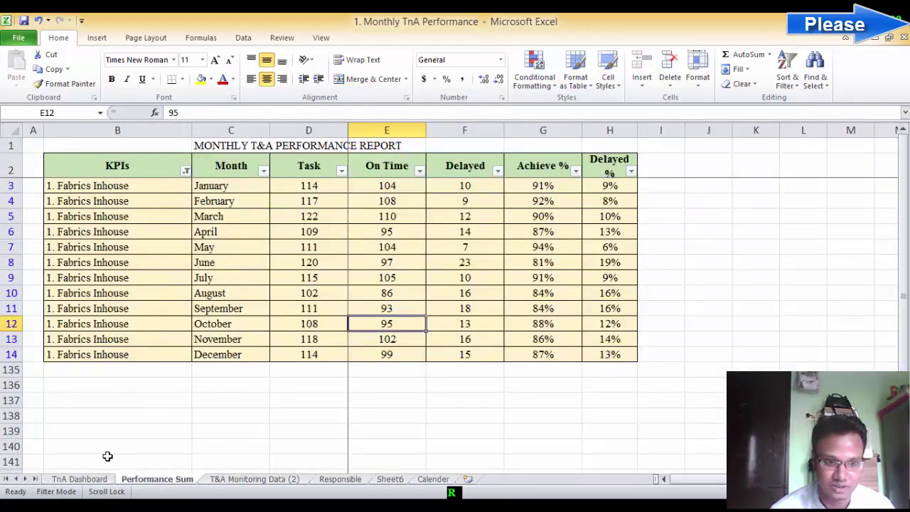
pyautogui.click(80, 480)
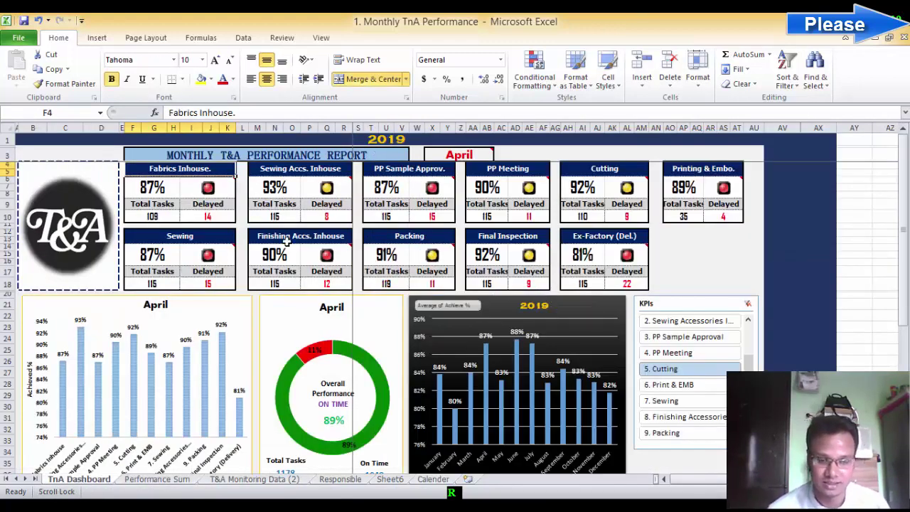
pyautogui.click(679, 271)
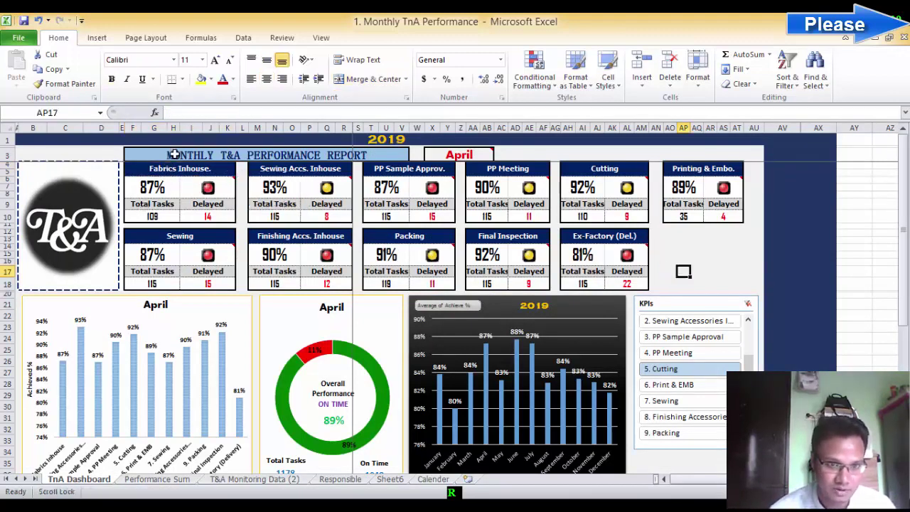
pyautogui.click(599, 239)
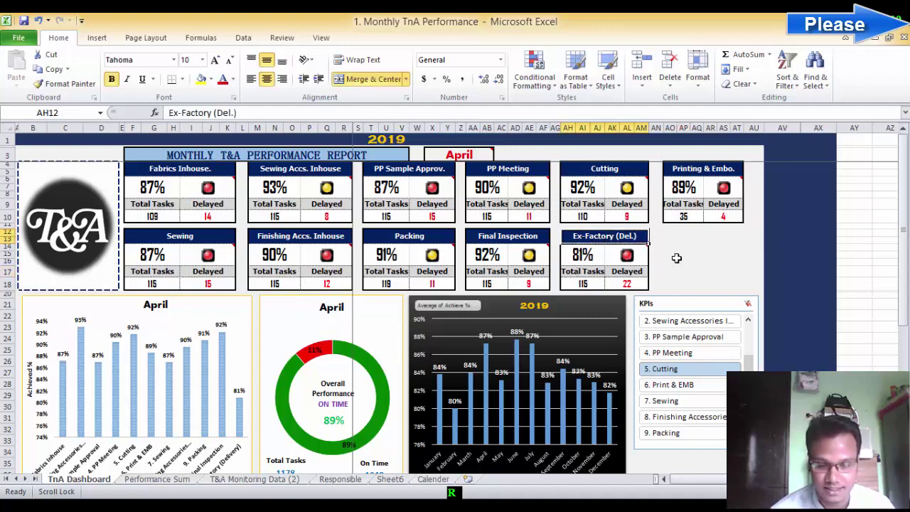
pyautogui.click(170, 205)
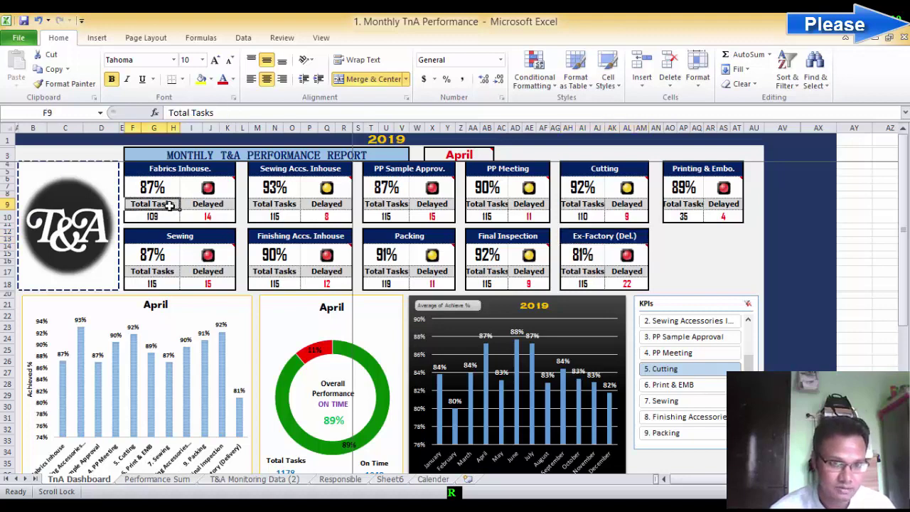
pyautogui.moveTo(166, 205); pyautogui.dragTo(166, 217)
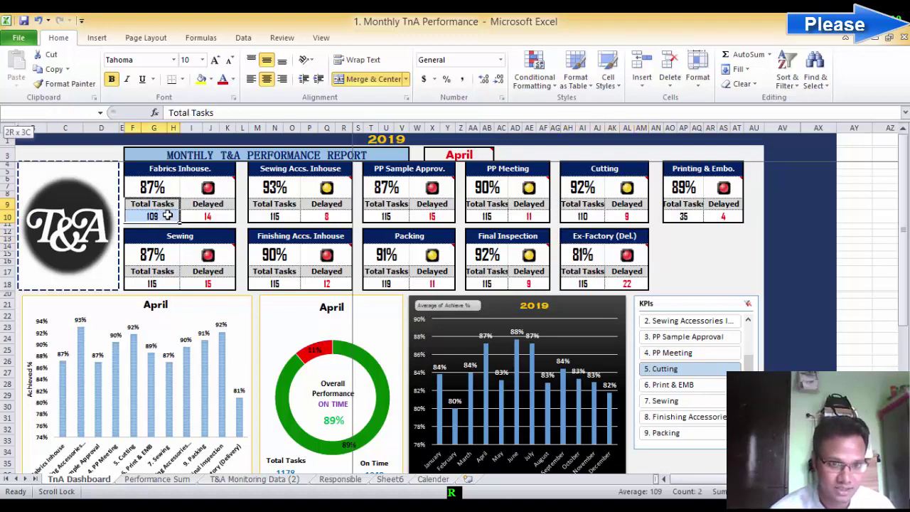
pyautogui.click(213, 204)
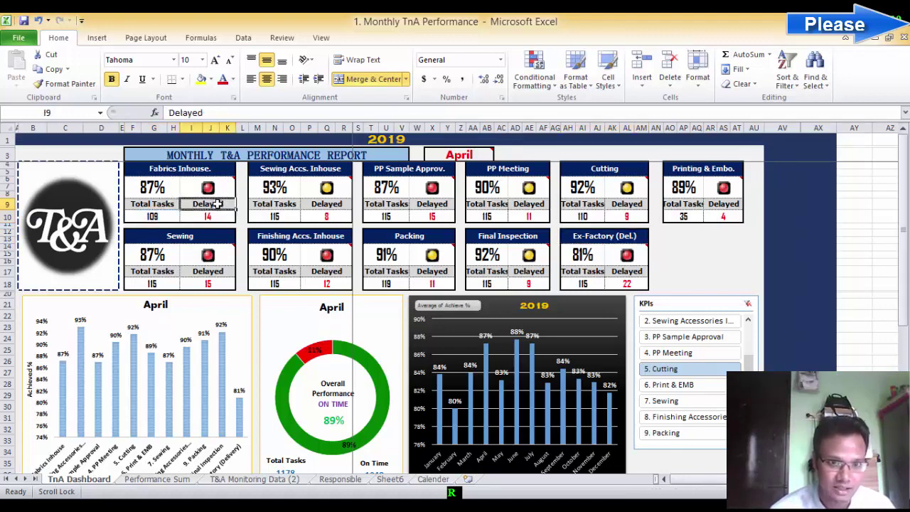
pyautogui.moveTo(213, 204); pyautogui.dragTo(213, 217)
pyautogui.moveTo(149, 168); pyautogui.dragTo(142, 184)
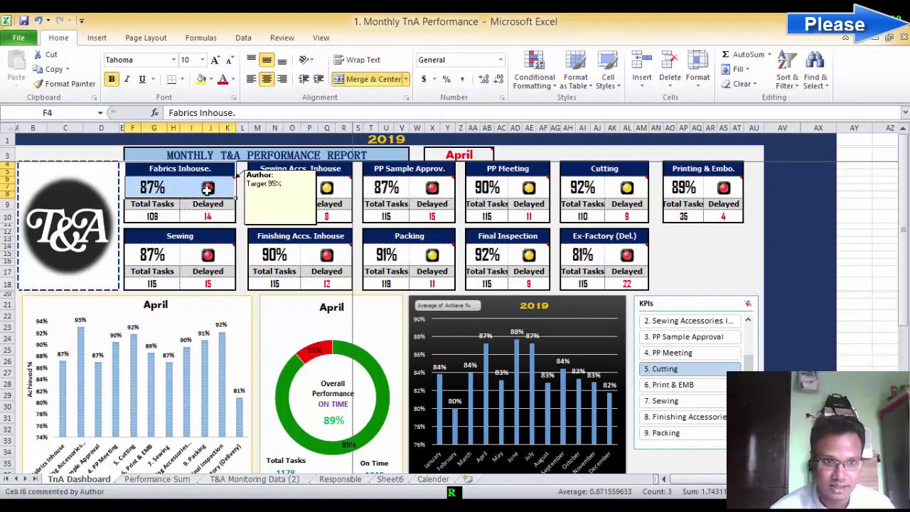
pyautogui.click(208, 189)
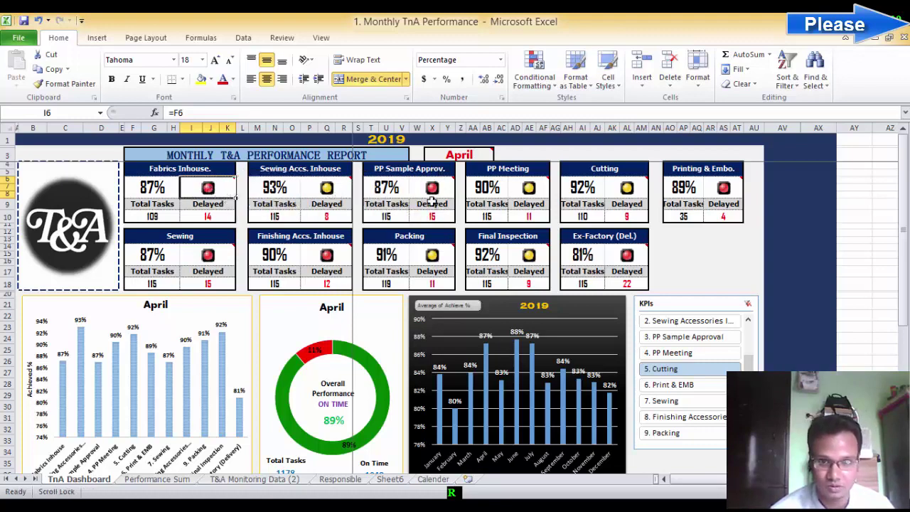
pyautogui.click(161, 188)
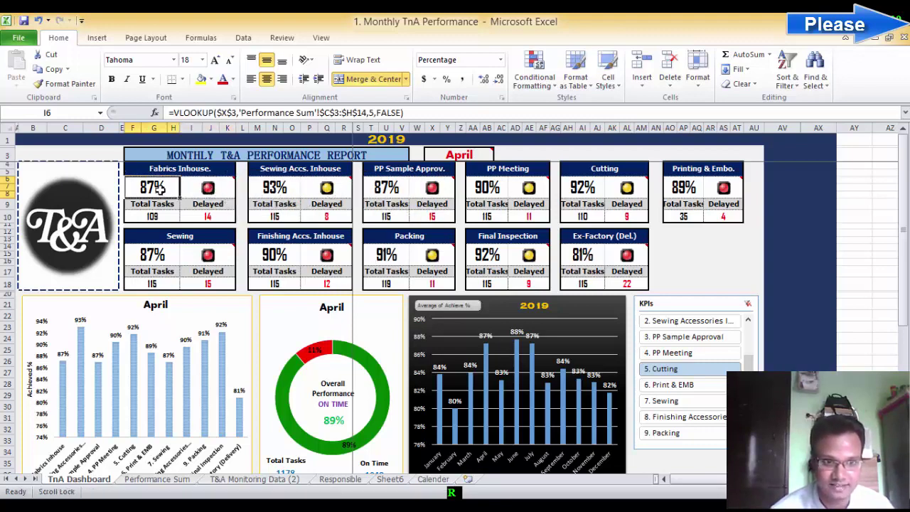
pyautogui.click(207, 188)
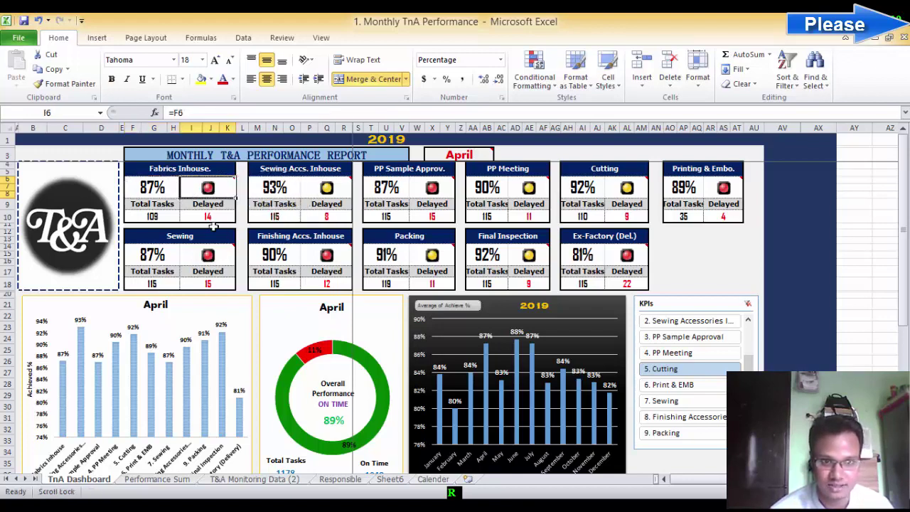
pyautogui.click(210, 205)
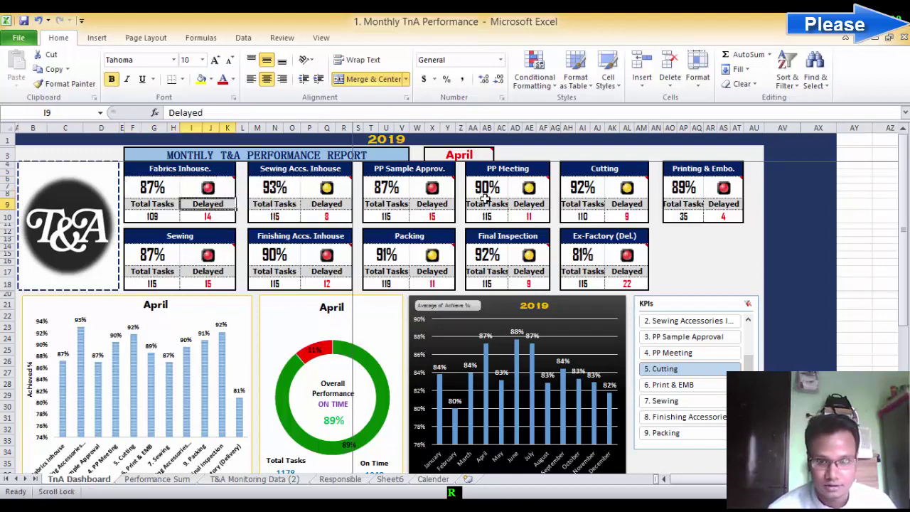
# Step: Look over the April KPI column chart and the overall performance donut chart
pyautogui.scroll(-2, 175, 231)
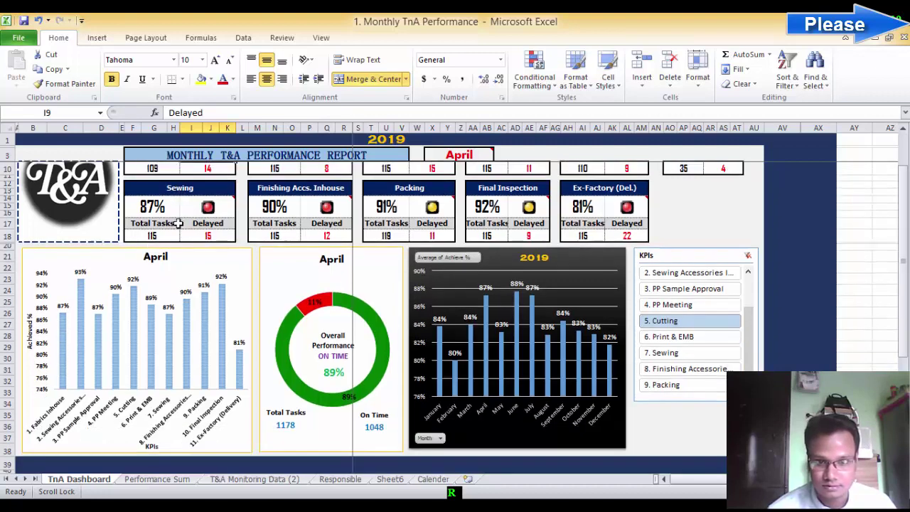
pyautogui.click(191, 264)
pyautogui.click(222, 268)
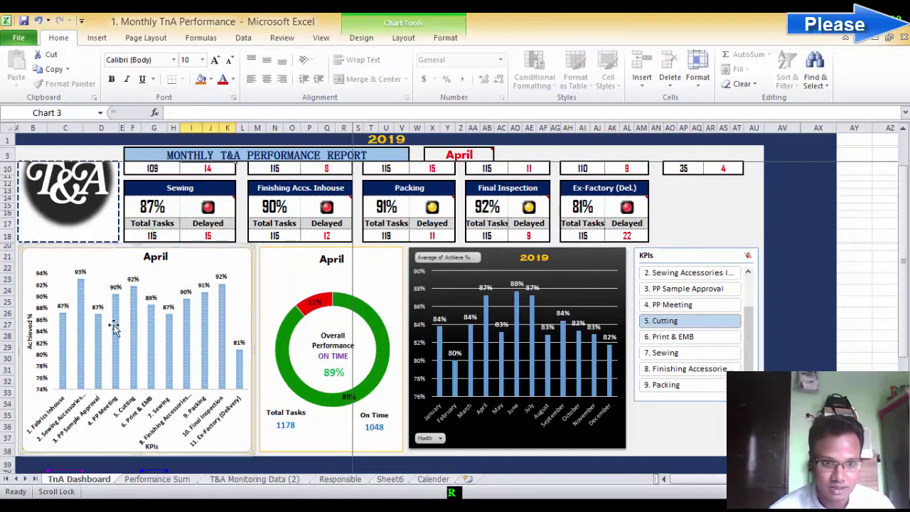
pyautogui.scroll(-2, 174, 340)
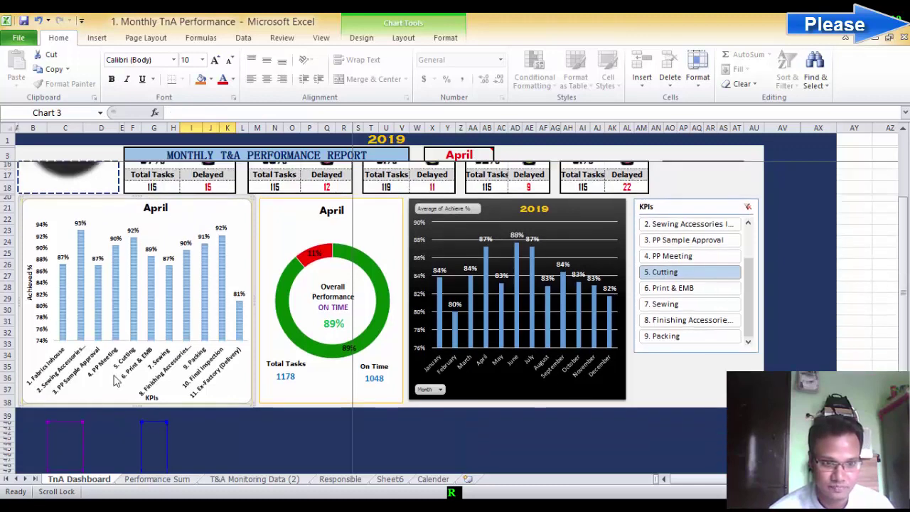
pyautogui.scroll(1, 120, 323)
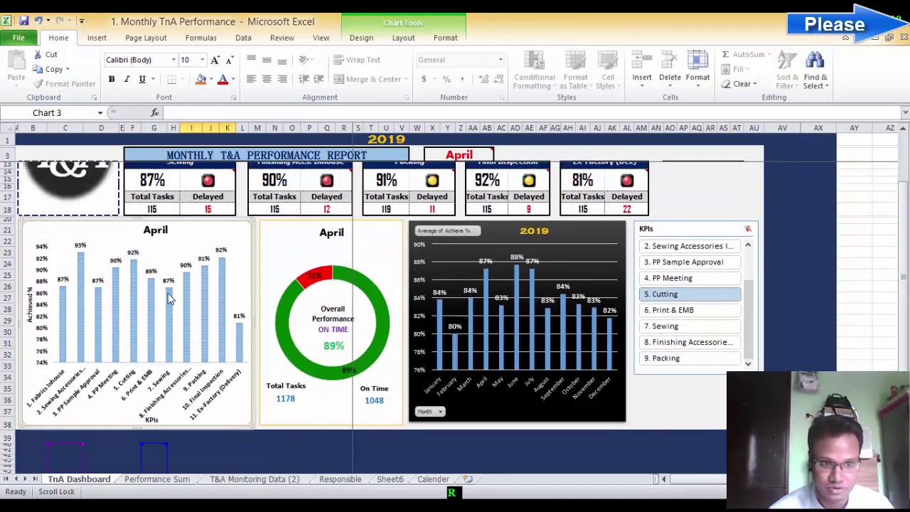
pyautogui.click(320, 255)
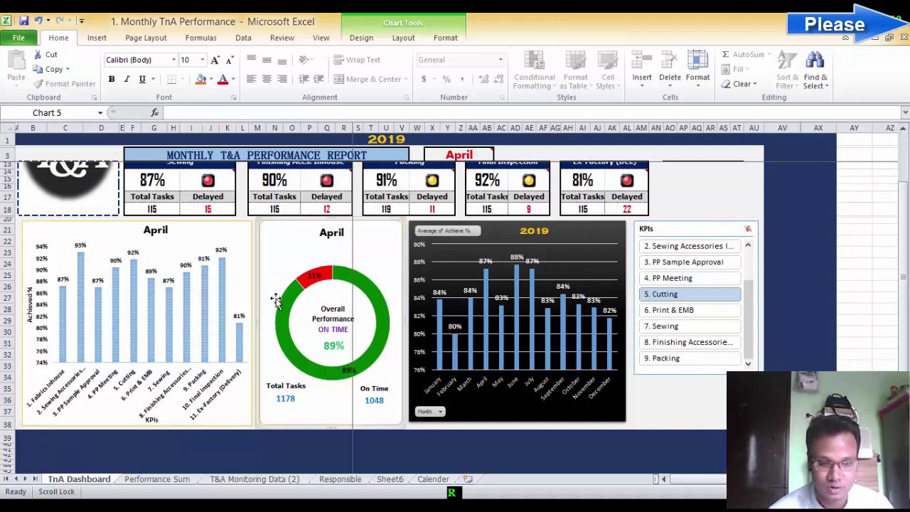
pyautogui.scroll(2, 280, 313)
pyautogui.scroll(1, 280, 317)
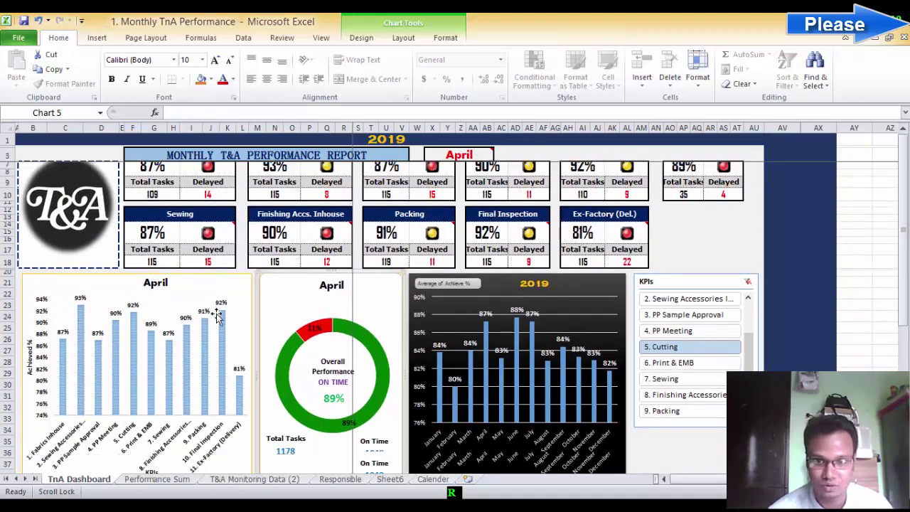
pyautogui.scroll(-2, 282, 350)
pyautogui.scroll(-1, 334, 368)
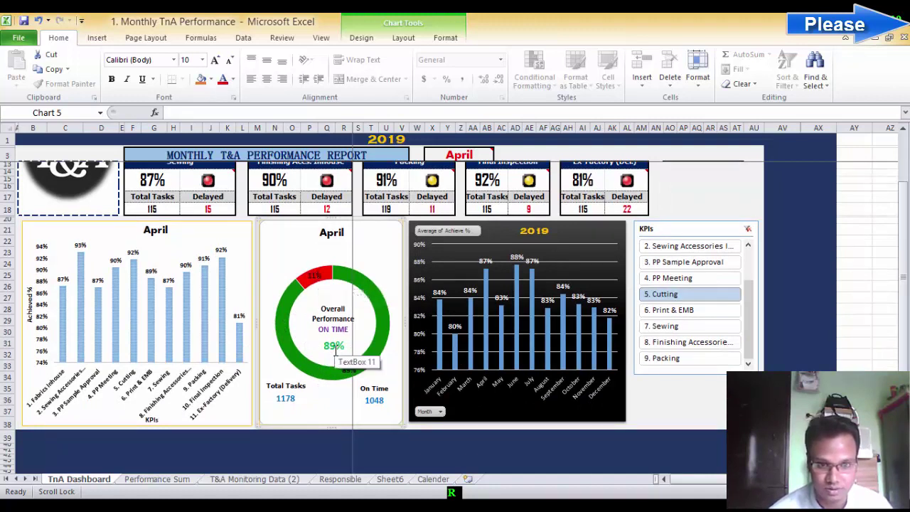
pyautogui.scroll(1, 524, 302)
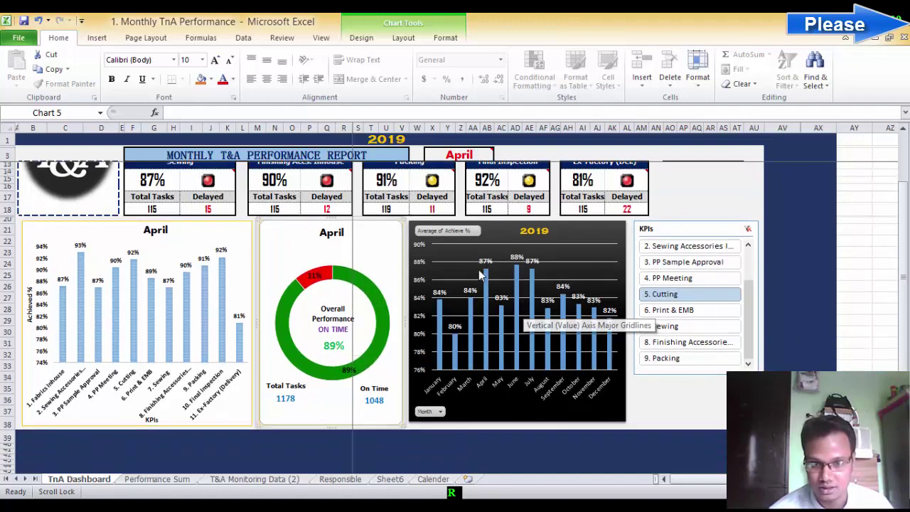
pyautogui.scroll(-1, 524, 304)
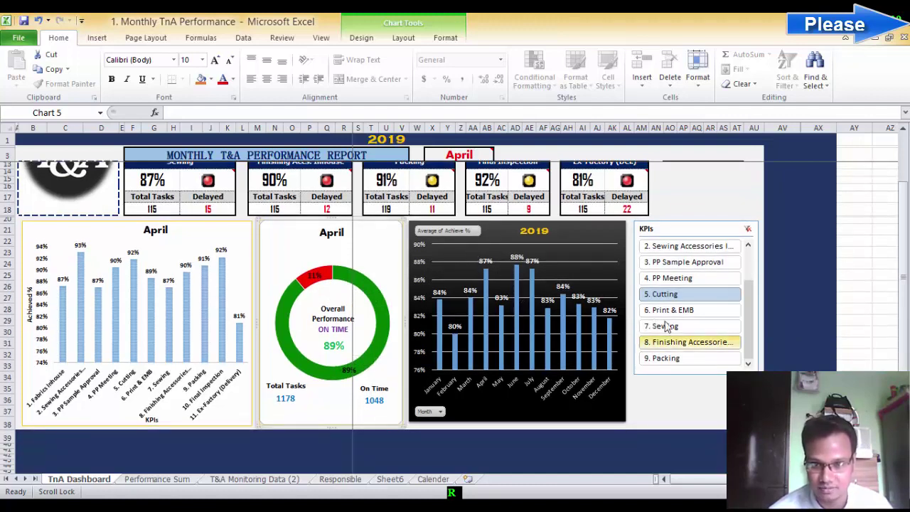
pyautogui.scroll(3, 747, 285)
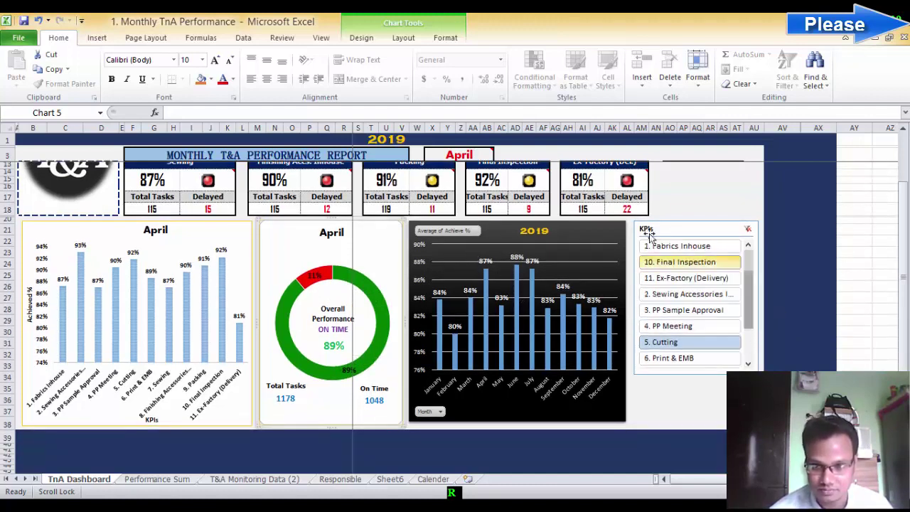
# Step: Filter the charts via the KPIs slicer to Fabrics Inhouse, Final Inspection, PP Meeting, then Cutting
pyautogui.click(669, 246)
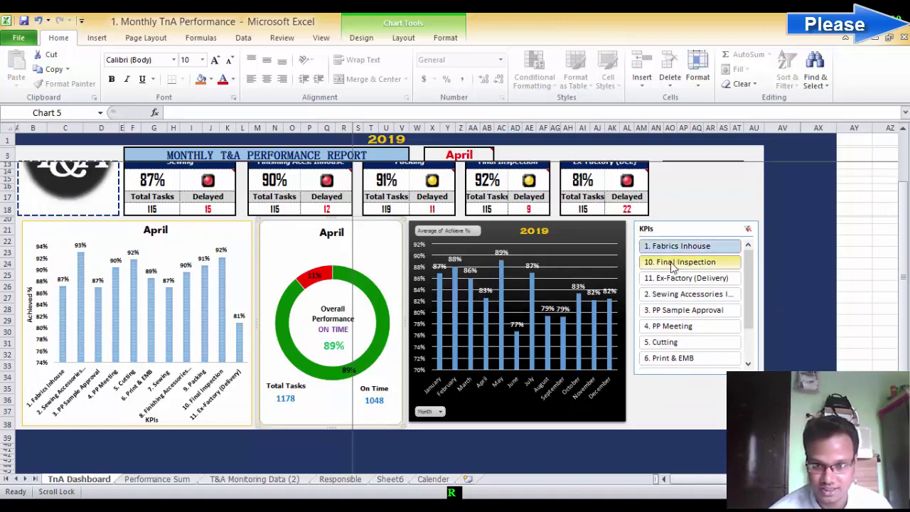
pyautogui.click(671, 264)
pyautogui.click(679, 327)
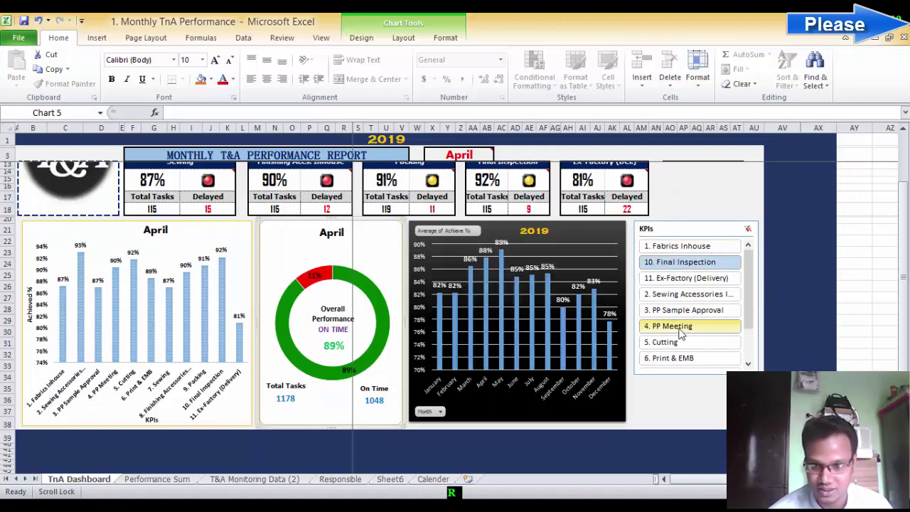
pyautogui.click(683, 344)
# Step: Filter the 2019 monthly chart to 9. Packing, 7. Sewing, 6. Print & EMB, then 5. Cutting
pyautogui.scroll(-1, 684, 344)
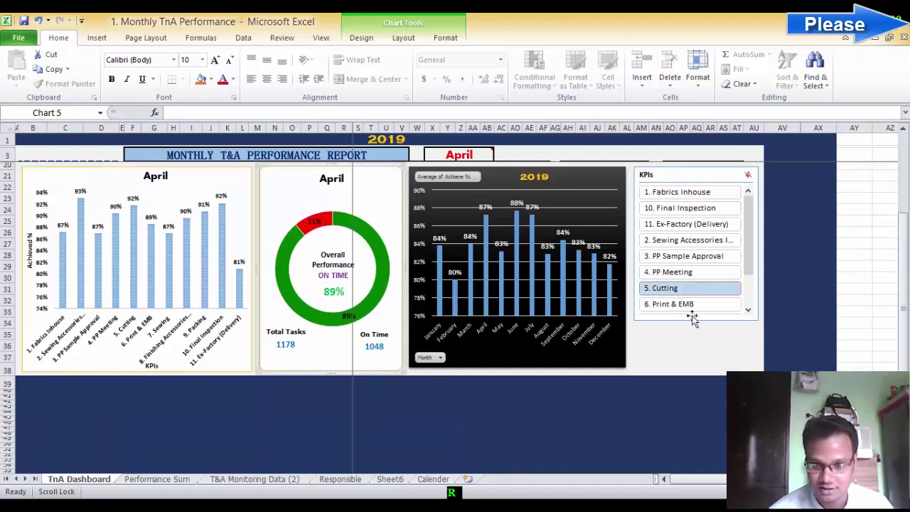
pyautogui.scroll(-3, 671, 306)
pyautogui.click(671, 305)
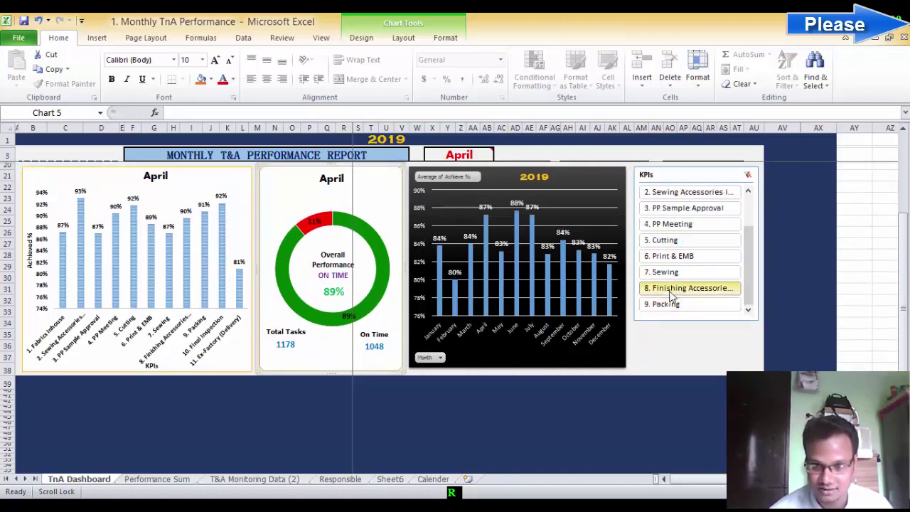
pyautogui.click(663, 272)
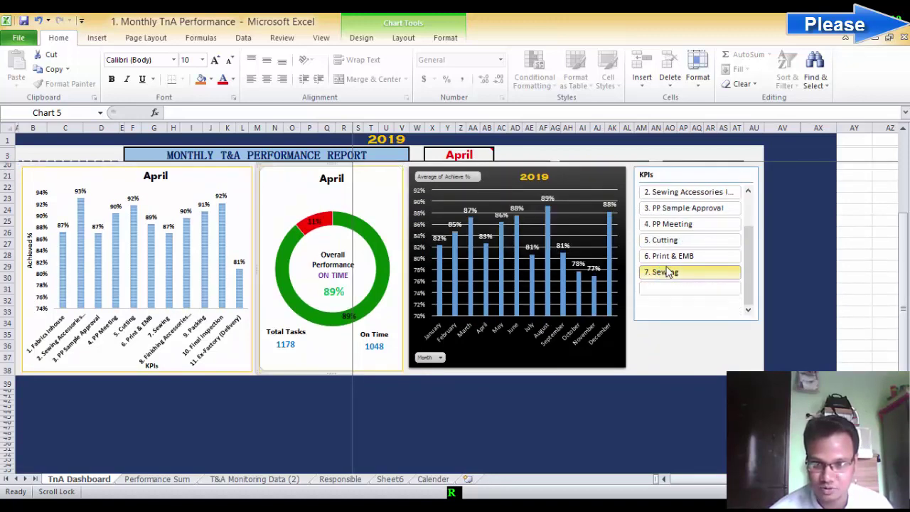
pyautogui.click(665, 256)
pyautogui.click(662, 239)
# Step: Set report month cell X3 to May, then July, then August from its dropdown list
pyautogui.scroll(5, 600, 273)
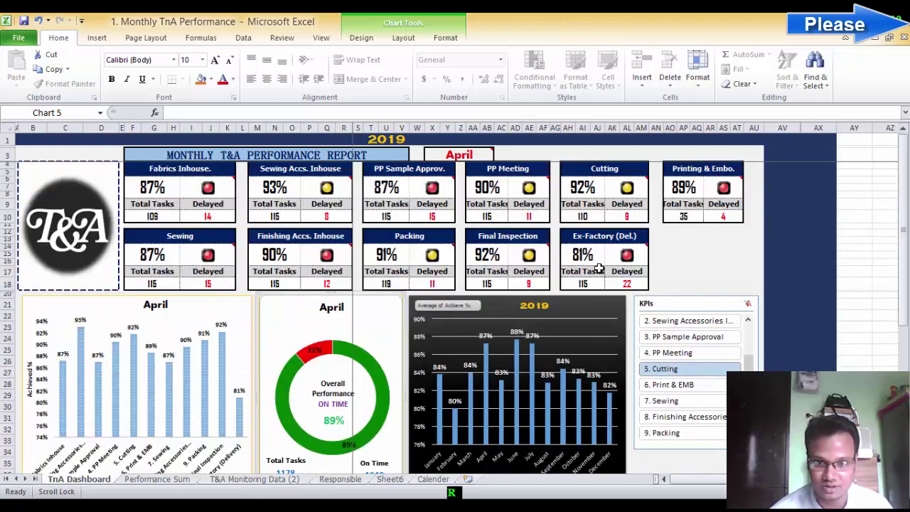
pyautogui.click(486, 155)
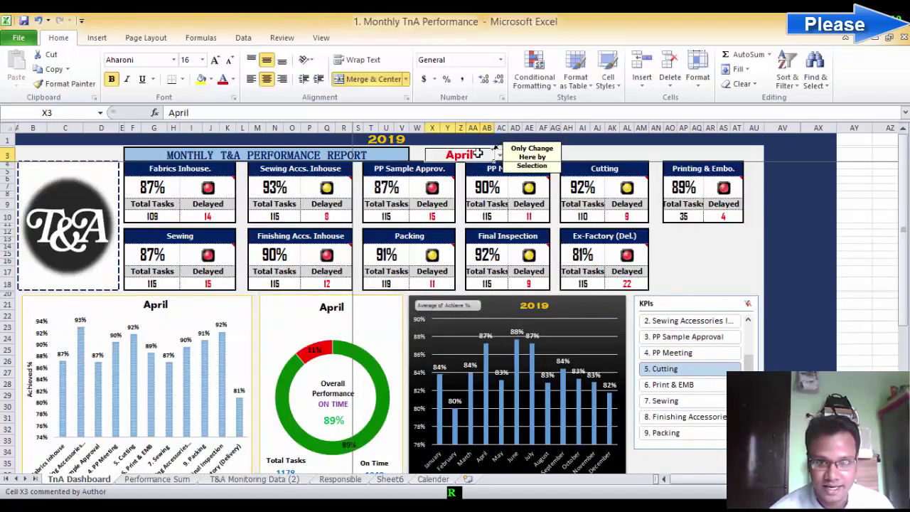
pyautogui.click(499, 156)
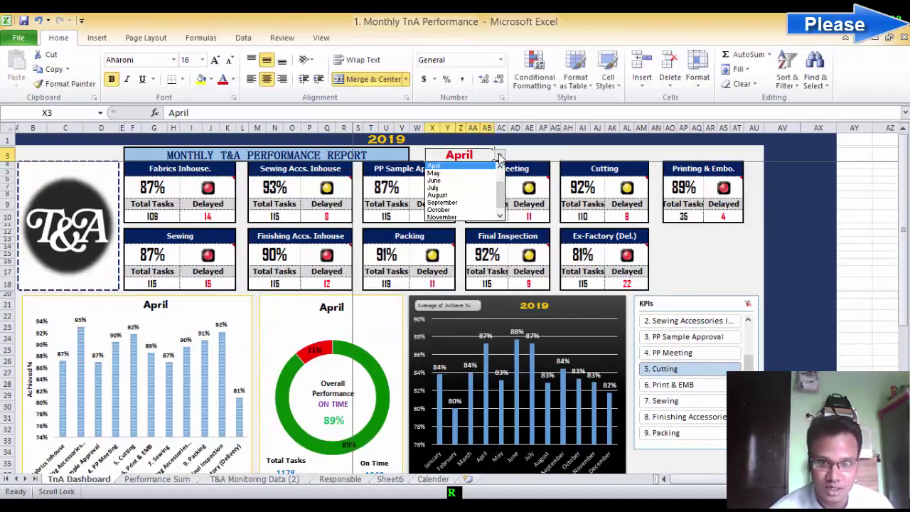
pyautogui.click(449, 173)
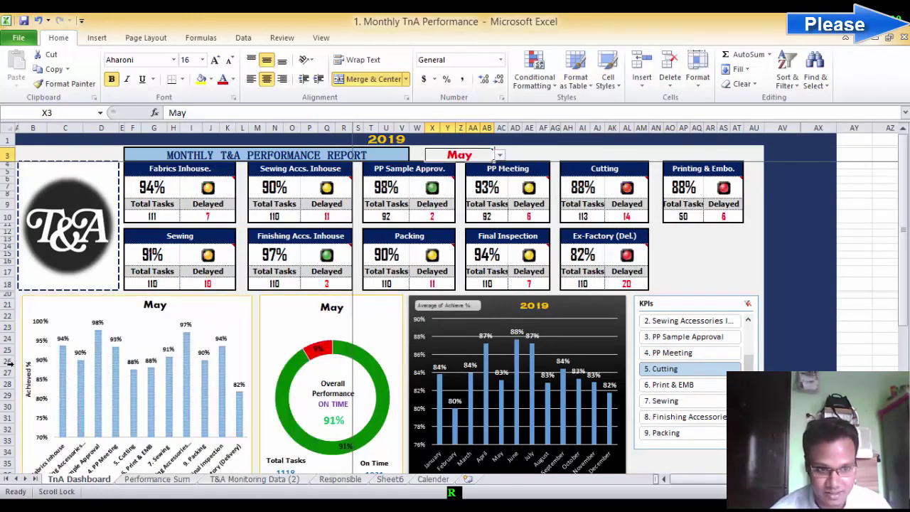
pyautogui.click(499, 155)
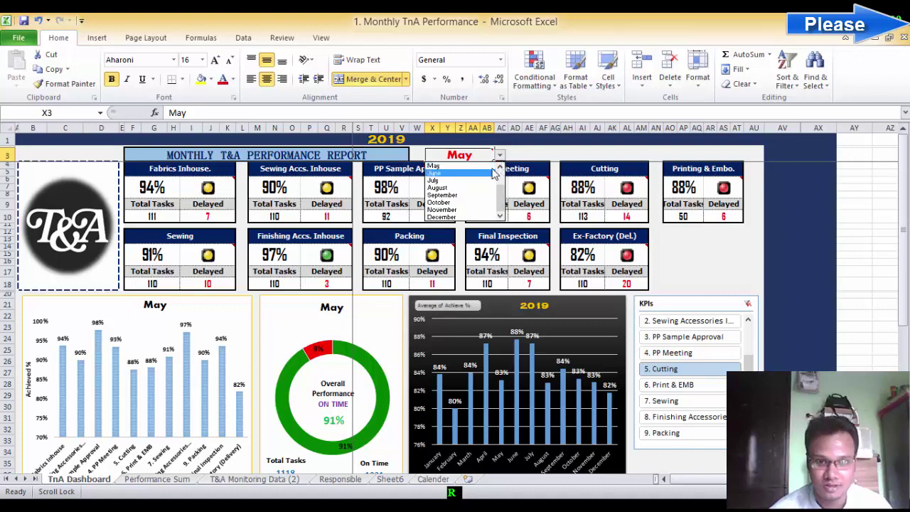
pyautogui.click(435, 180)
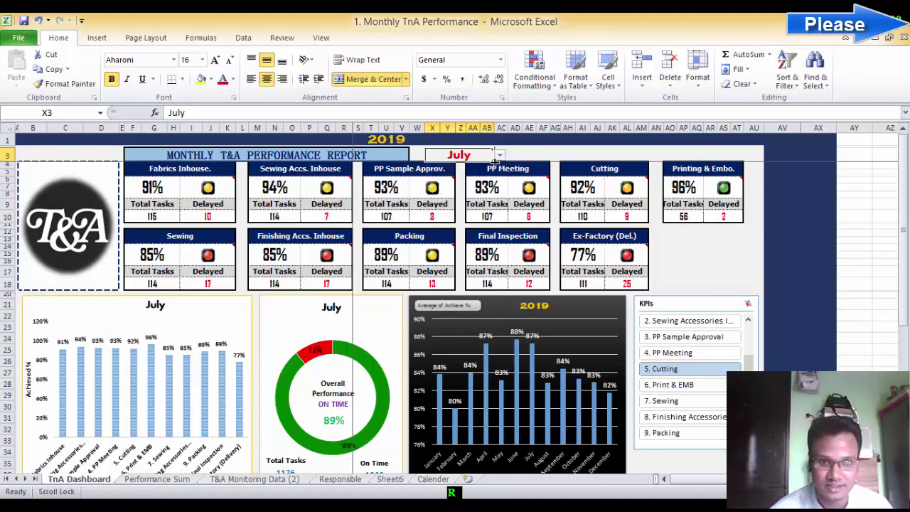
pyautogui.click(499, 155)
pyautogui.click(452, 187)
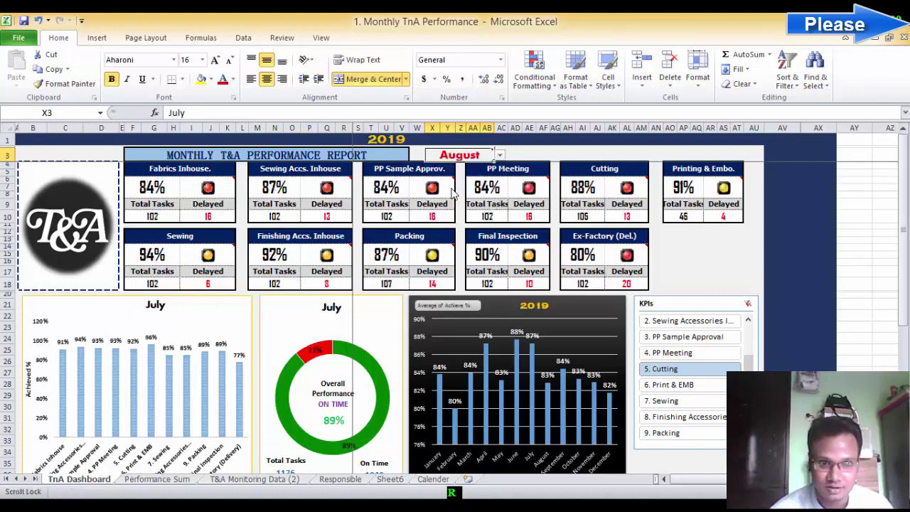
pyautogui.scroll(-2, 449, 236)
pyautogui.scroll(1, 449, 237)
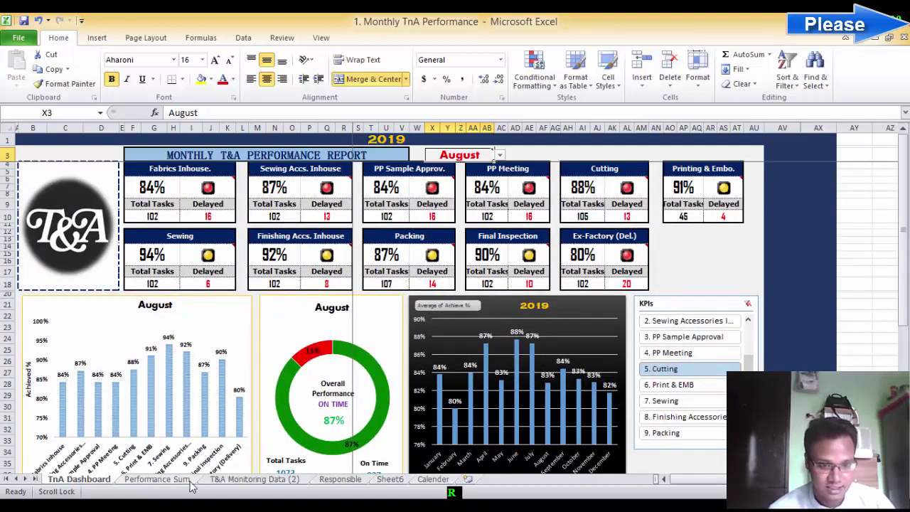
# Step: Glance at the T&A Monitoring Data (2) and Performance Summary sheets, then return to TnA Dashboard
pyautogui.click(224, 472)
pyautogui.click(252, 479)
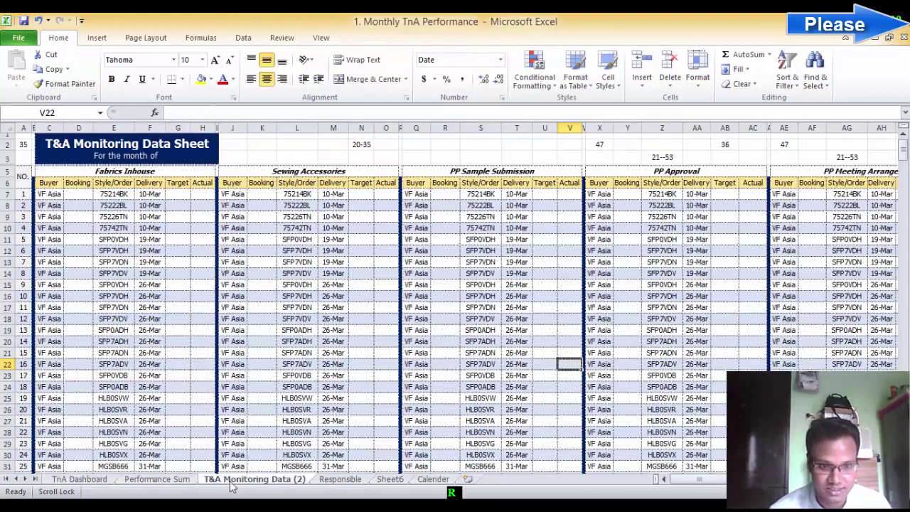
pyautogui.click(188, 480)
pyautogui.click(96, 478)
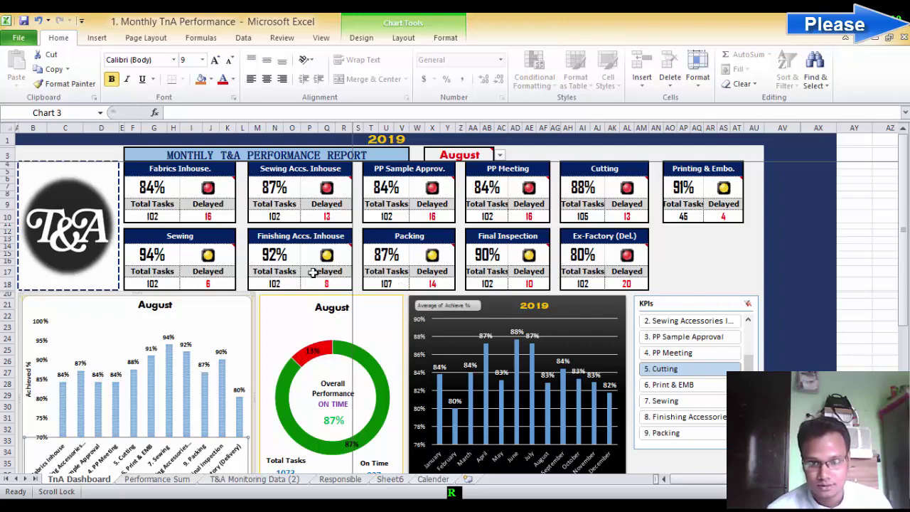
pyautogui.click(683, 254)
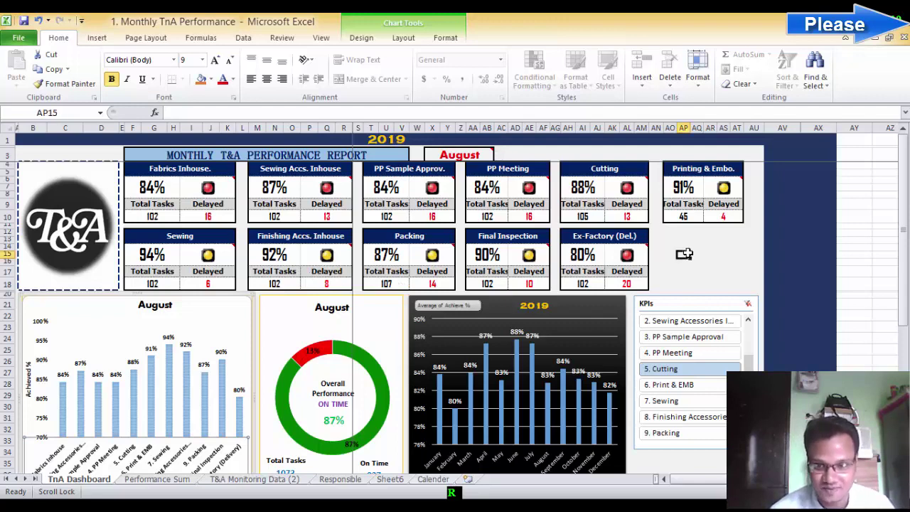
# Step: Switch to the operation bulletin workbook and check header cells G6 and G5
pyautogui.hotkey('ctrl', 'Tab')
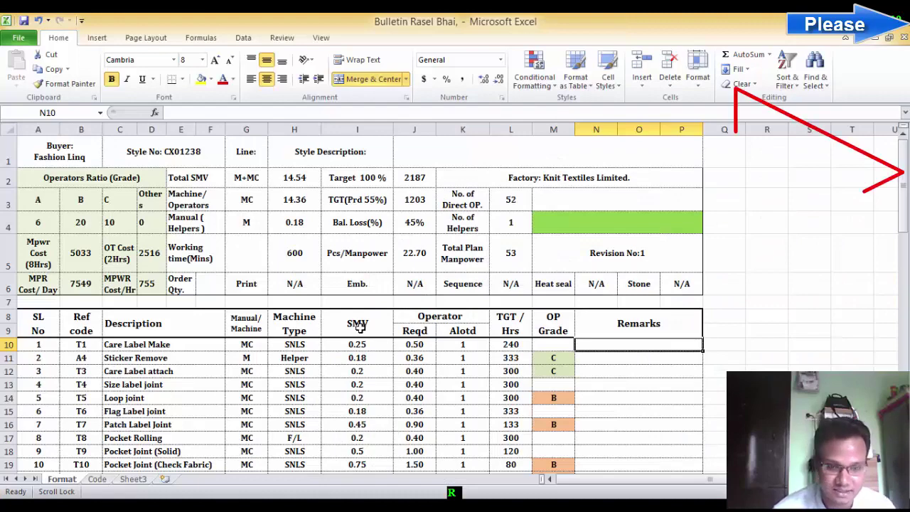
pyautogui.scroll(-6, 283, 321)
pyautogui.scroll(-2, 282, 321)
pyautogui.scroll(8, 282, 321)
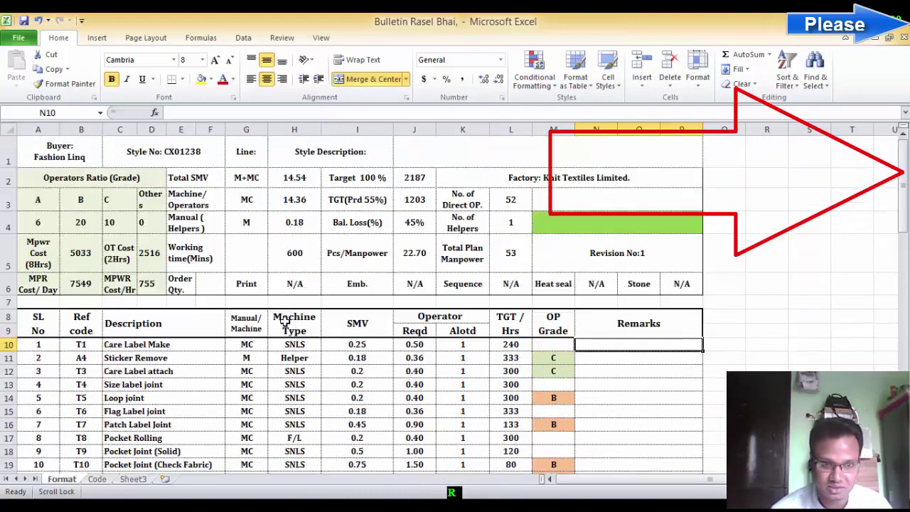
pyautogui.click(261, 284)
pyautogui.click(253, 267)
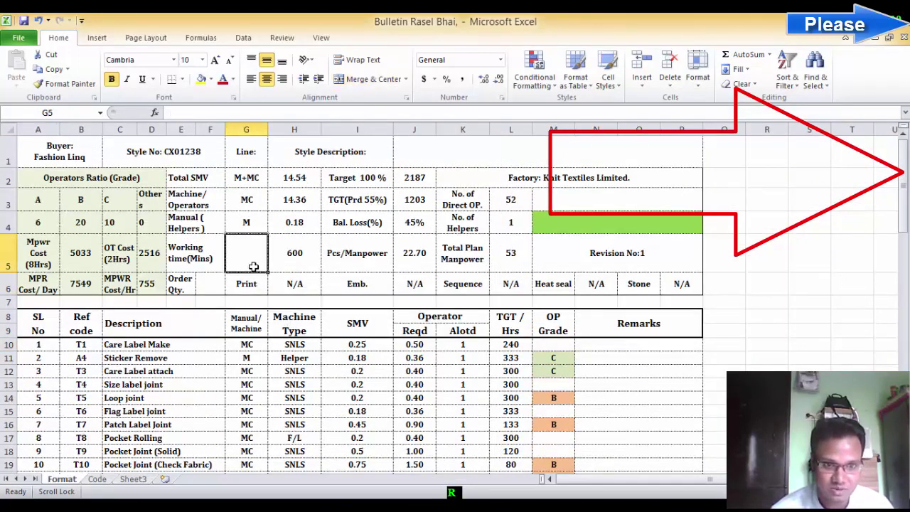
# Step: Inspect the header formulas in H4, H5, I5, J5 and L5, then go to the Code sheet
pyautogui.click(290, 252)
pyautogui.click(287, 223)
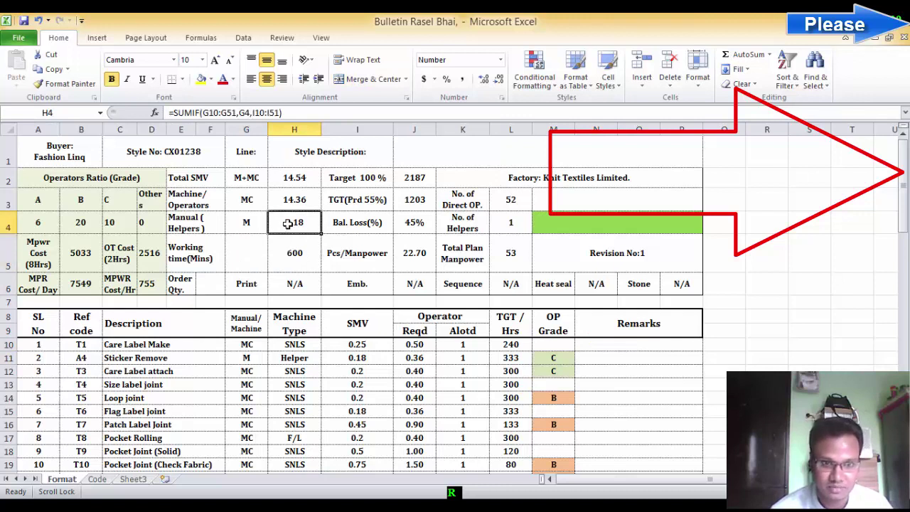
pyautogui.click(305, 268)
pyautogui.click(341, 264)
pyautogui.click(416, 260)
pyautogui.click(517, 255)
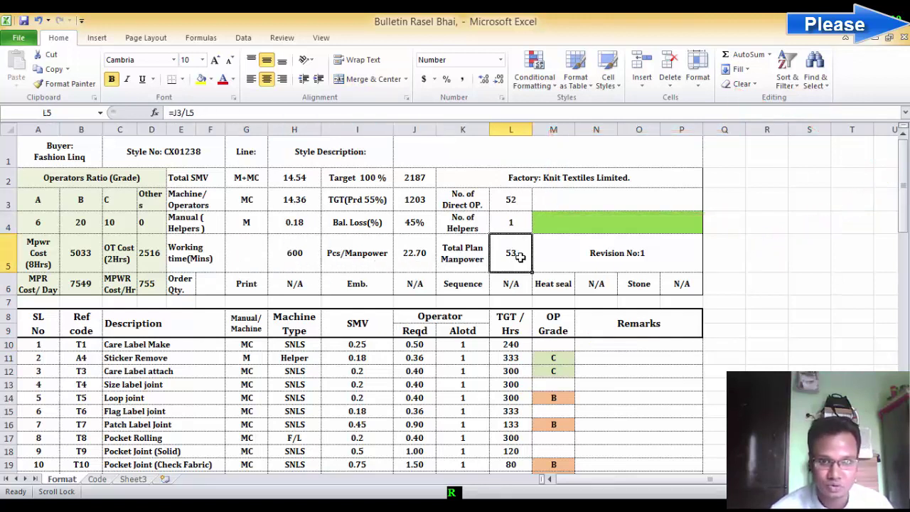
pyautogui.click(543, 256)
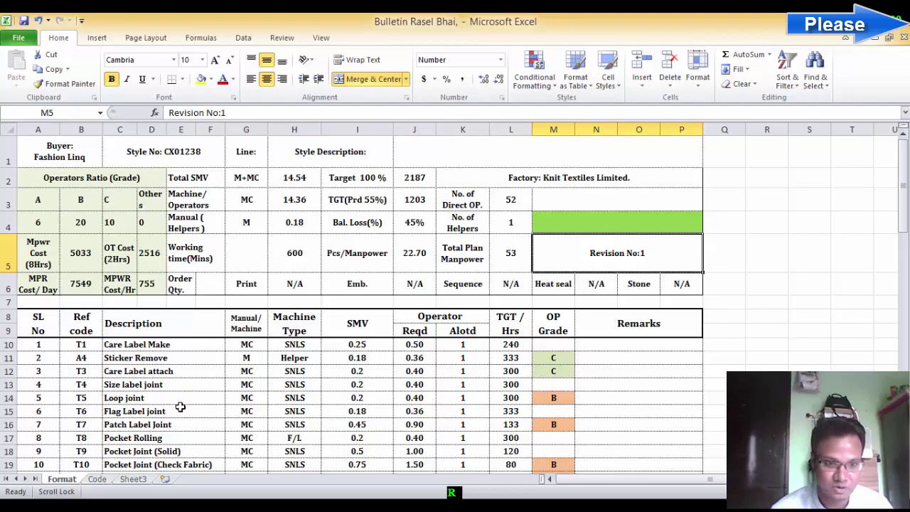
pyautogui.click(97, 479)
# Step: Scroll to the top of the Code sheet and select the Pocket Joint (Solid) description
pyautogui.scroll(6, 309, 382)
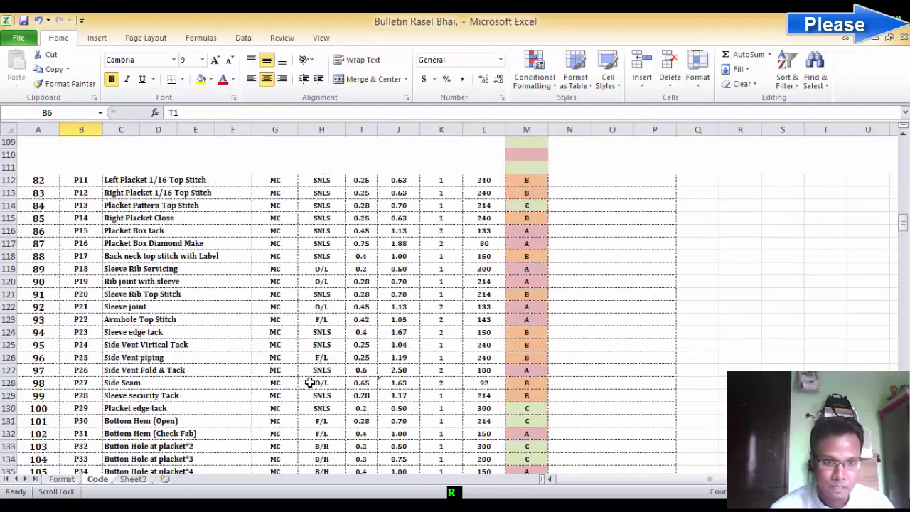
pyautogui.scroll(8, 308, 381)
pyautogui.scroll(3, 270, 412)
pyautogui.scroll(6, 122, 432)
pyautogui.scroll(8, 138, 438)
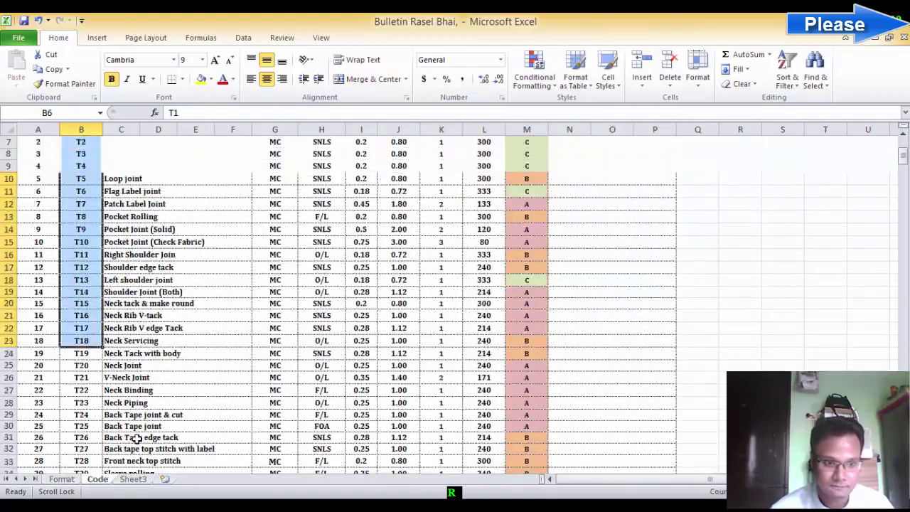
pyautogui.scroll(2, 183, 358)
pyautogui.click(191, 323)
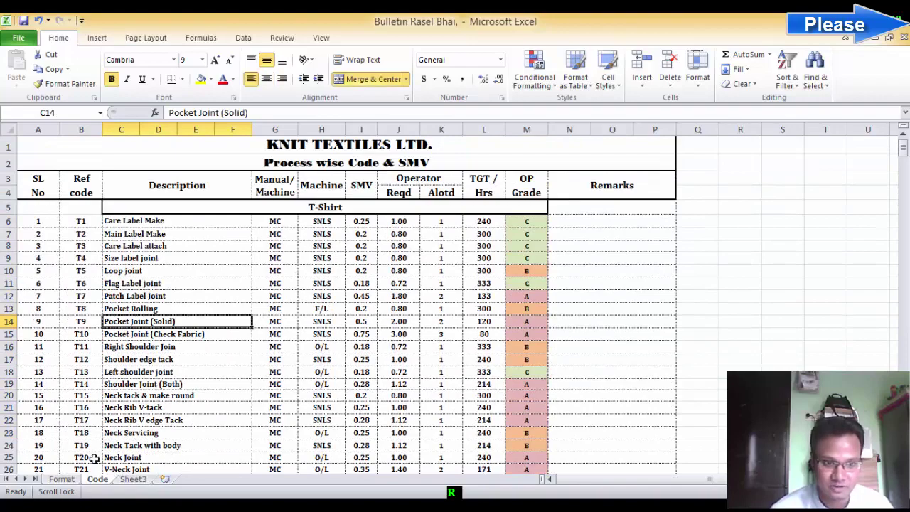
# Step: Scroll through the process code list, then return to the Format sheet
pyautogui.scroll(-4, 75, 283)
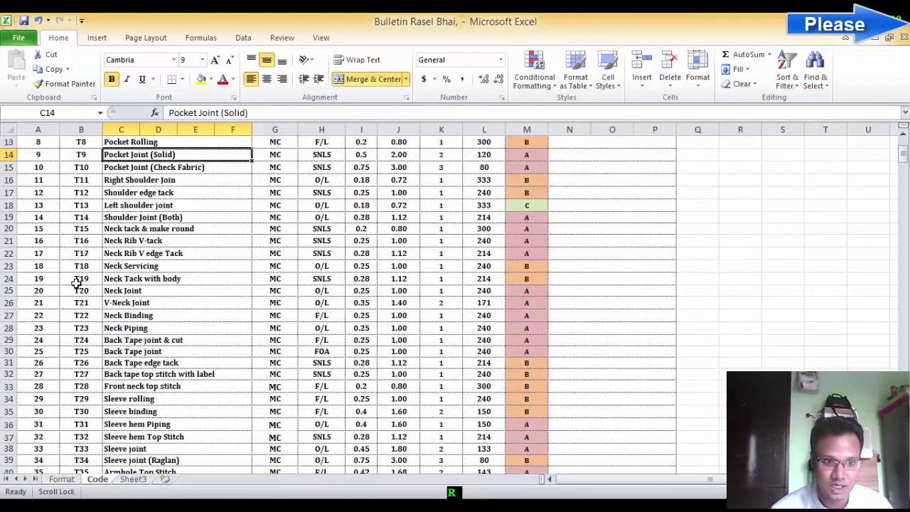
pyautogui.scroll(-5, 75, 282)
pyautogui.scroll(-10, 75, 283)
pyautogui.scroll(-2, 112, 302)
pyautogui.scroll(-6, 113, 302)
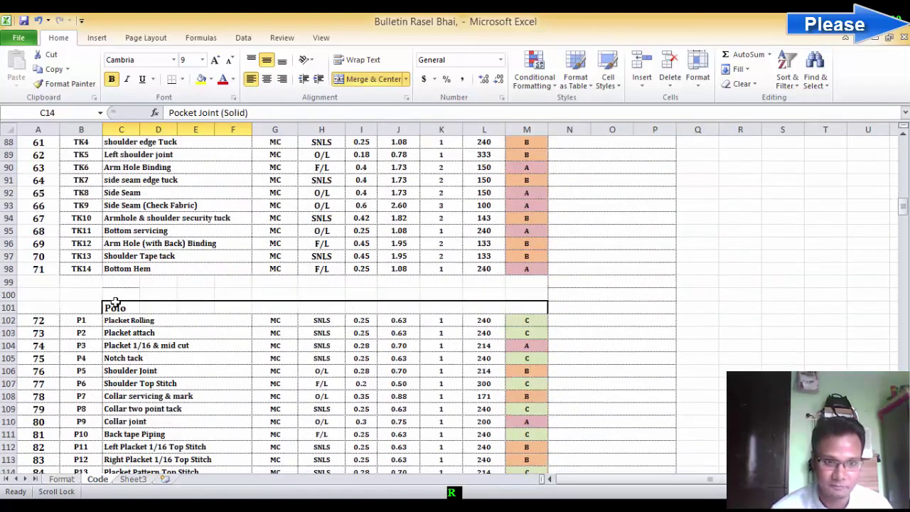
pyautogui.scroll(-12, 114, 302)
pyautogui.scroll(-6, 113, 302)
pyautogui.scroll(-10, 116, 302)
pyautogui.scroll(-13, 116, 302)
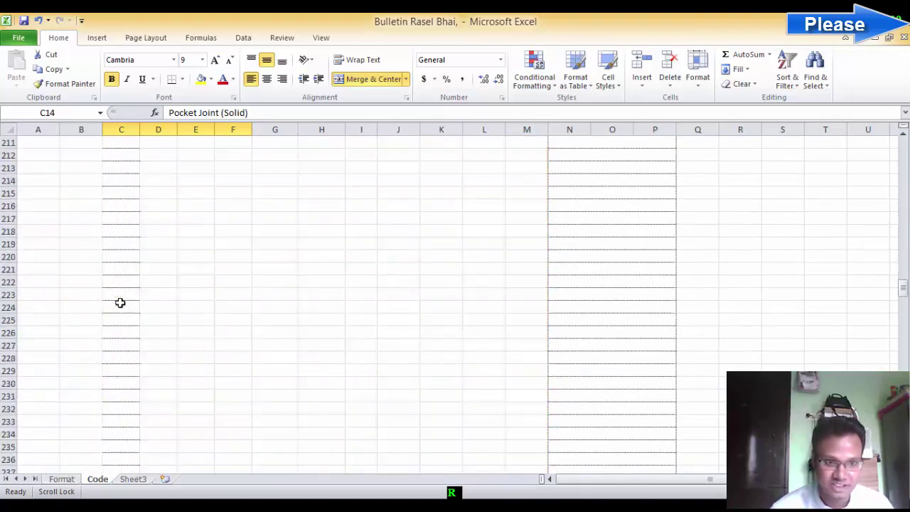
pyautogui.scroll(4, 116, 302)
pyautogui.scroll(8, 116, 302)
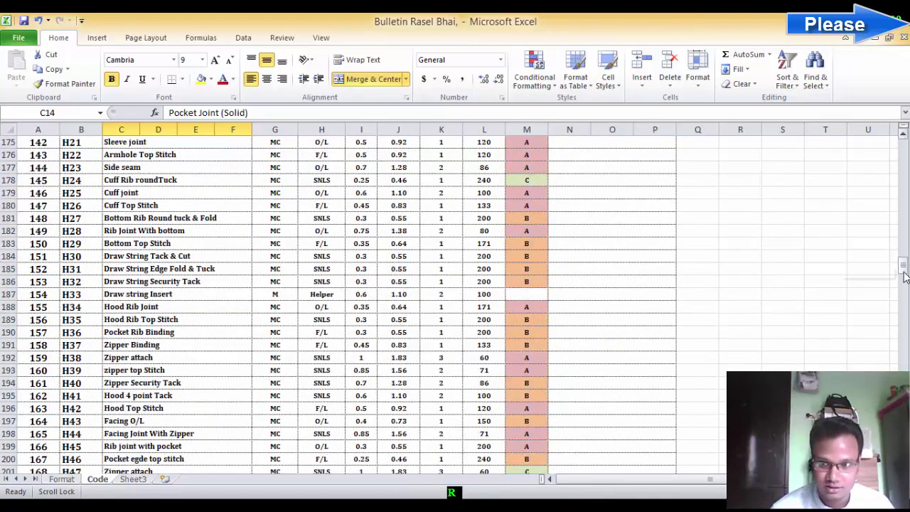
pyautogui.moveTo(902, 273); pyautogui.dragTo(901, 149)
pyautogui.click(61, 479)
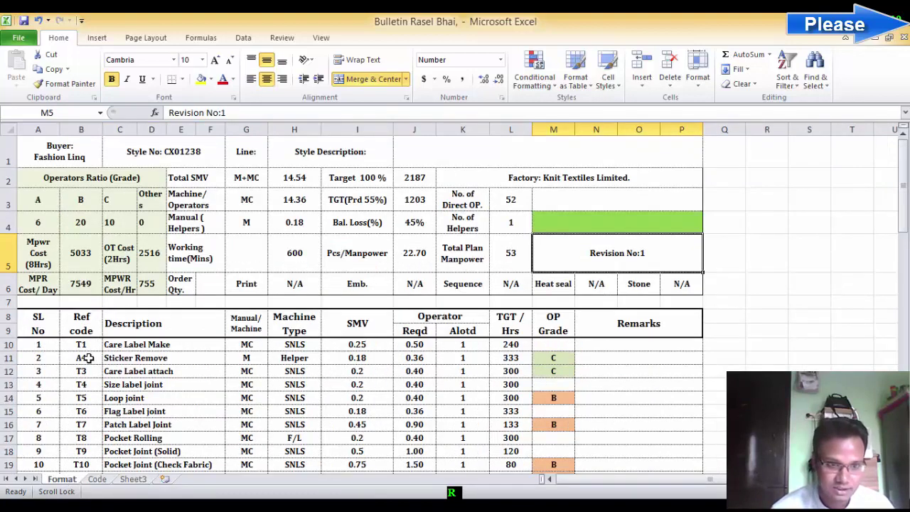
# Step: Delete the Ref codes in B10:B17, turning those operation rows to #N/A
pyautogui.scroll(-1, 87, 358)
pyautogui.scroll(1, 98, 308)
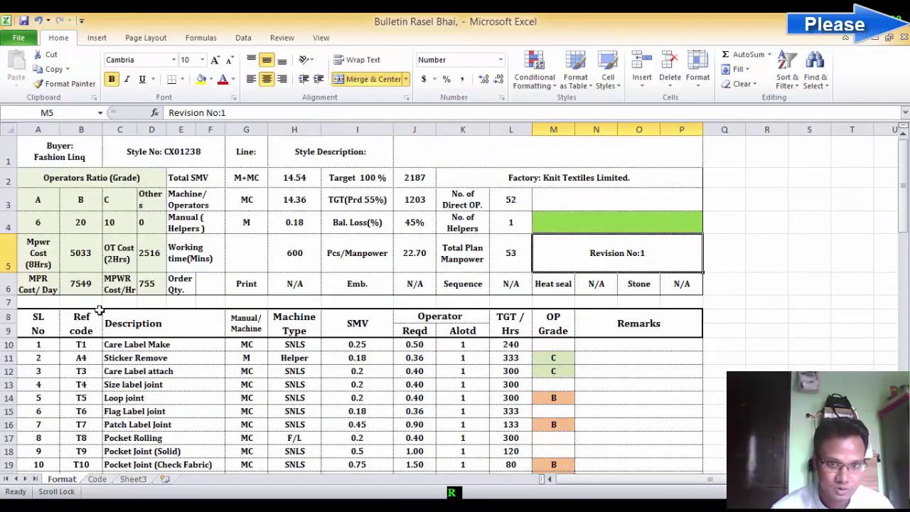
pyautogui.moveTo(72, 342); pyautogui.dragTo(87, 458)
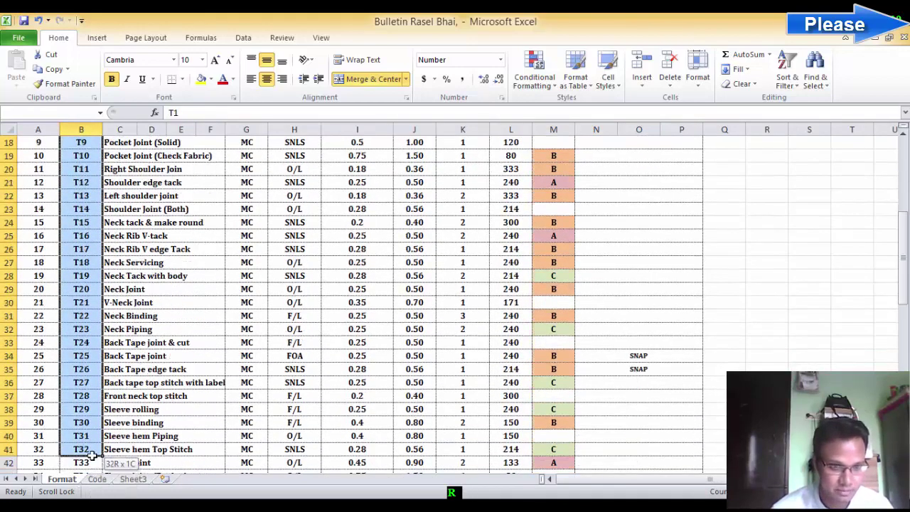
pyautogui.moveTo(86, 458); pyautogui.dragTo(93, 380)
pyautogui.scroll(3, 94, 381)
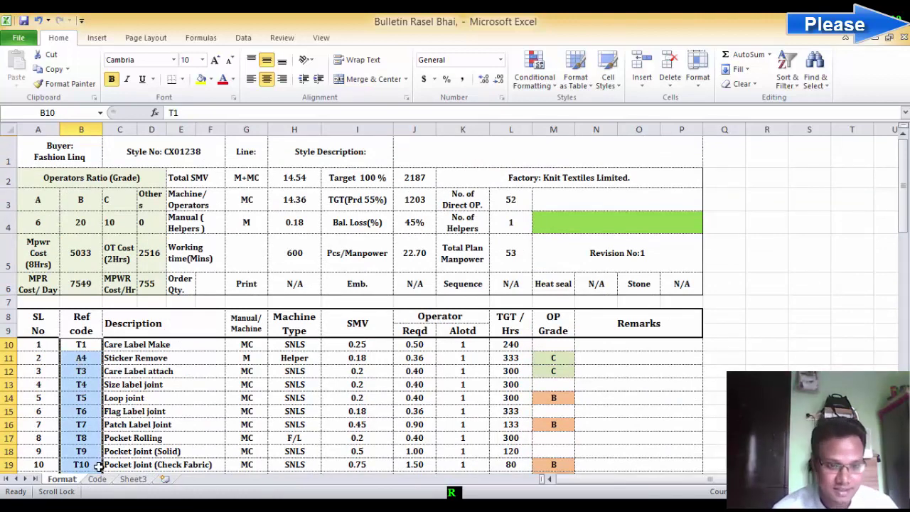
pyautogui.click(81, 357)
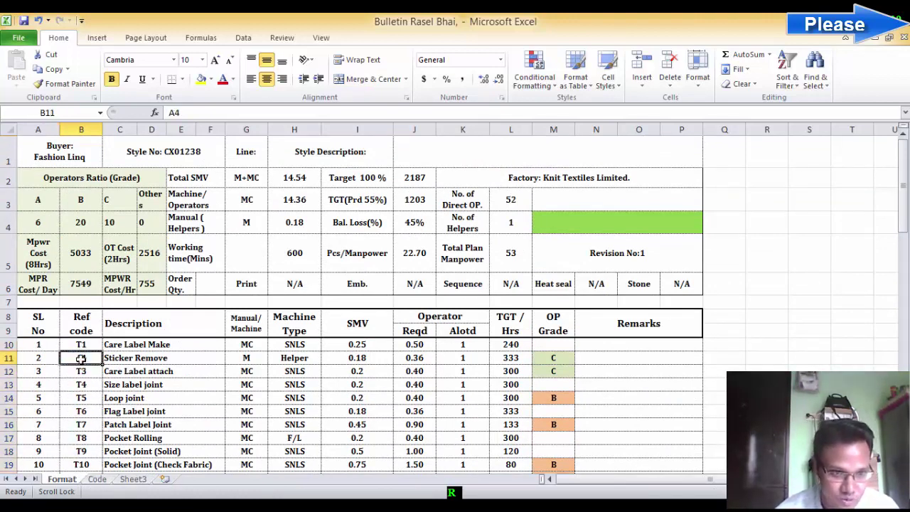
pyautogui.moveTo(81, 358); pyautogui.dragTo(81, 438)
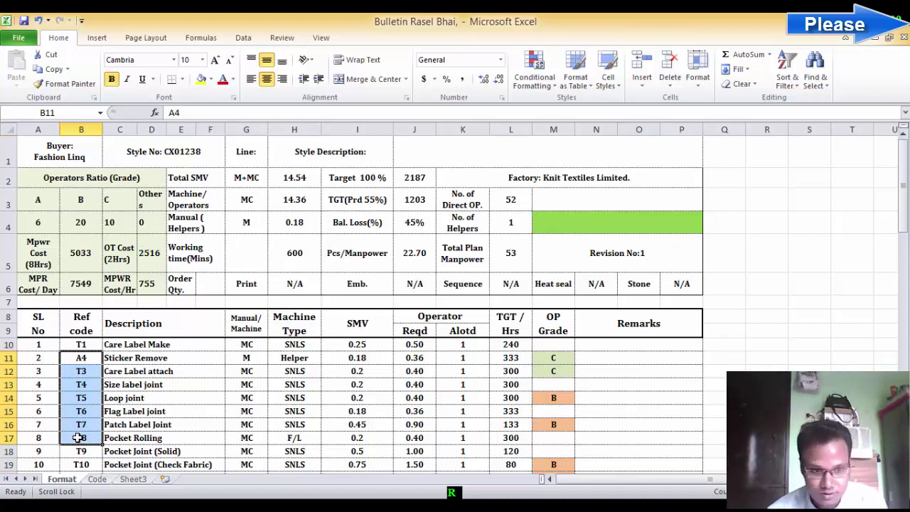
pyautogui.press('Delete')
pyautogui.moveTo(81, 344); pyautogui.dragTo(71, 489)
pyautogui.press('Delete')
# Step: Test the lookup by entering code A1 in B11 and t1 in B10
pyautogui.scroll(3, 301, 291)
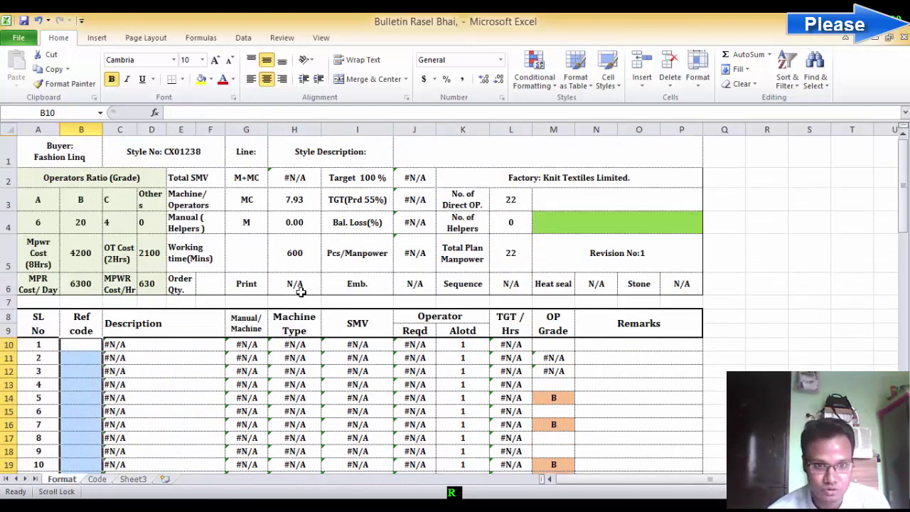
pyautogui.click(74, 344)
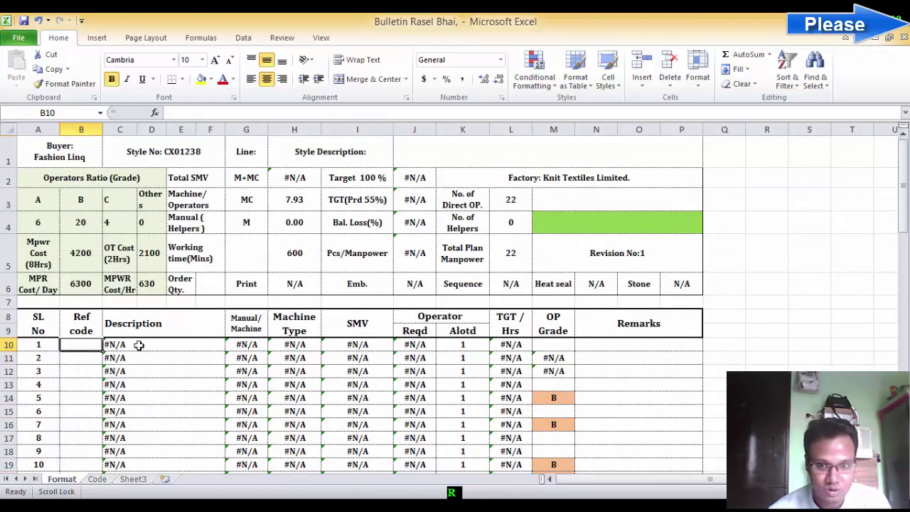
pyautogui.click(75, 358)
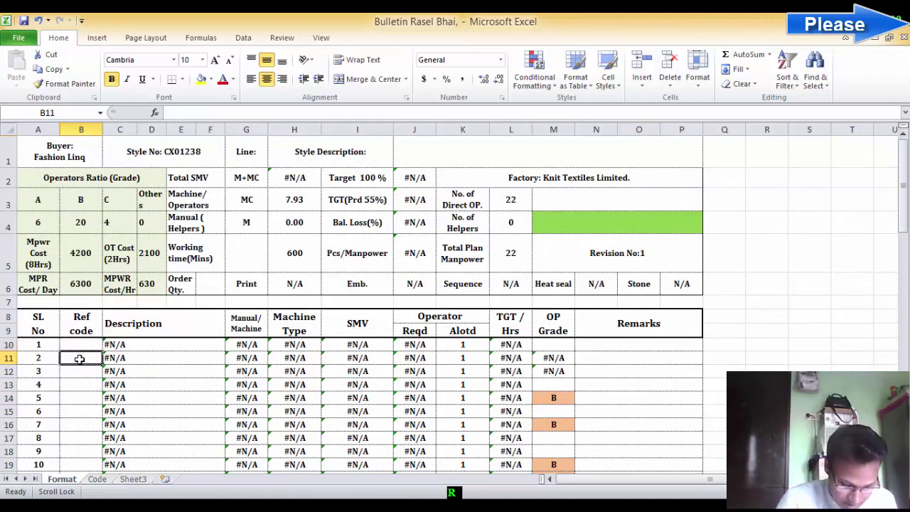
pyautogui.write('A1')
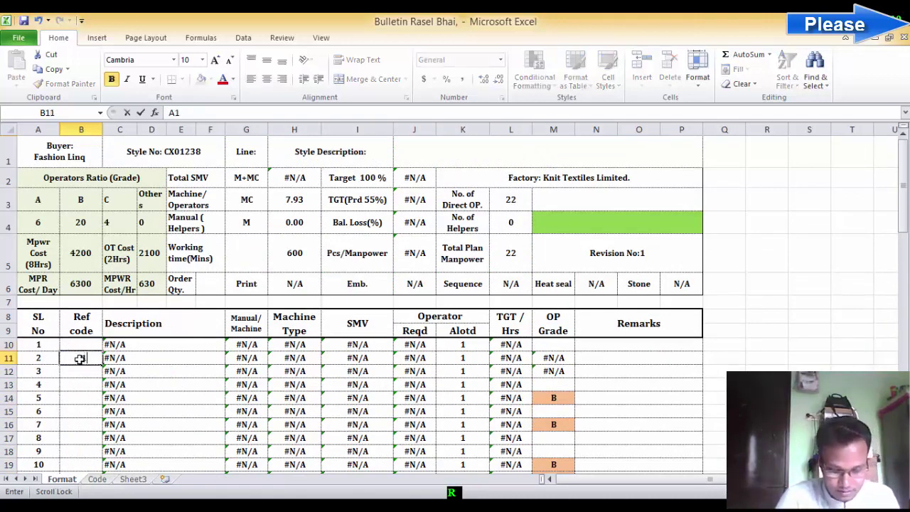
pyautogui.press('Return')
pyautogui.write('\\')
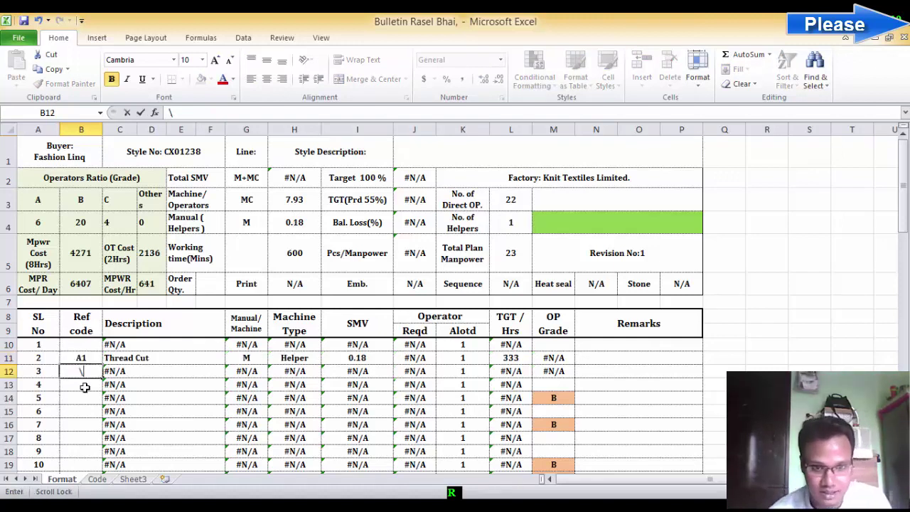
pyautogui.doubleClick(90, 346)
pyautogui.write('t')
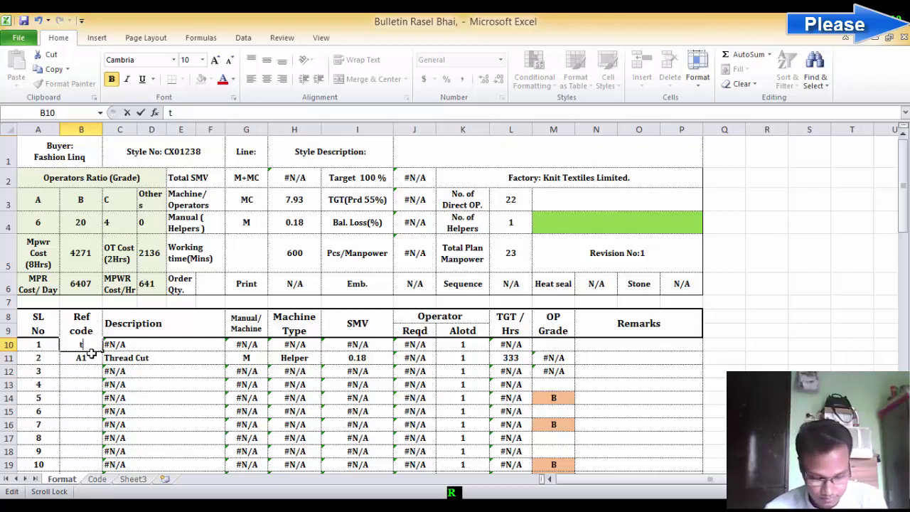
pyautogui.write('1')
pyautogui.press('Return')
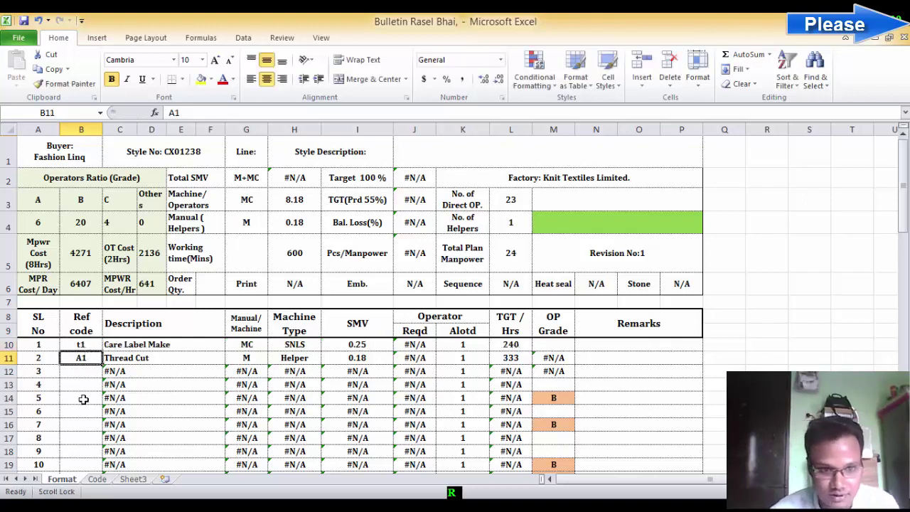
pyautogui.click(93, 368)
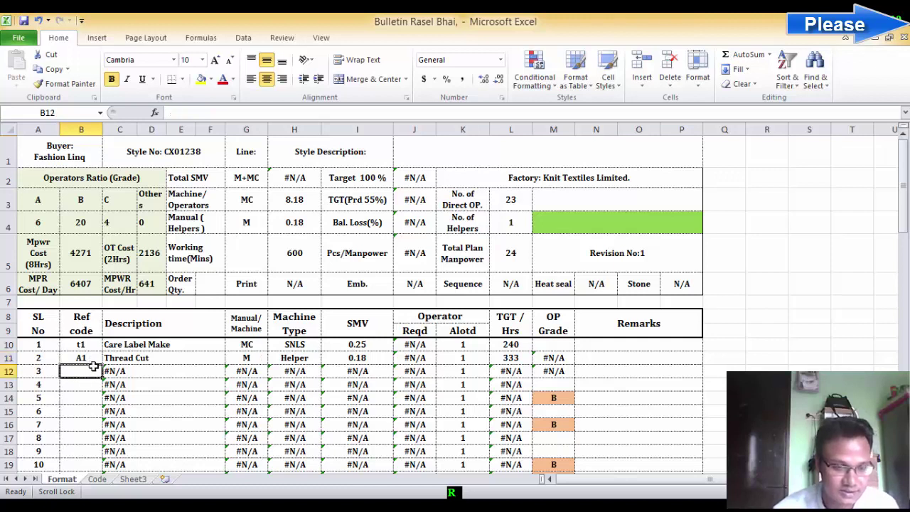
# Step: Undo back to the original Ref codes and check the looked-up values in G10:K22
pyautogui.click(41, 27)
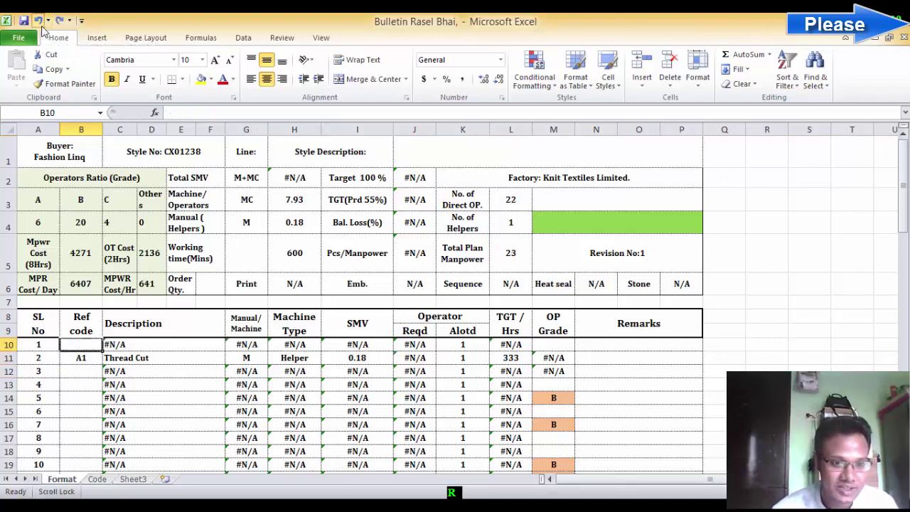
pyautogui.click(41, 26)
pyautogui.click(41, 27)
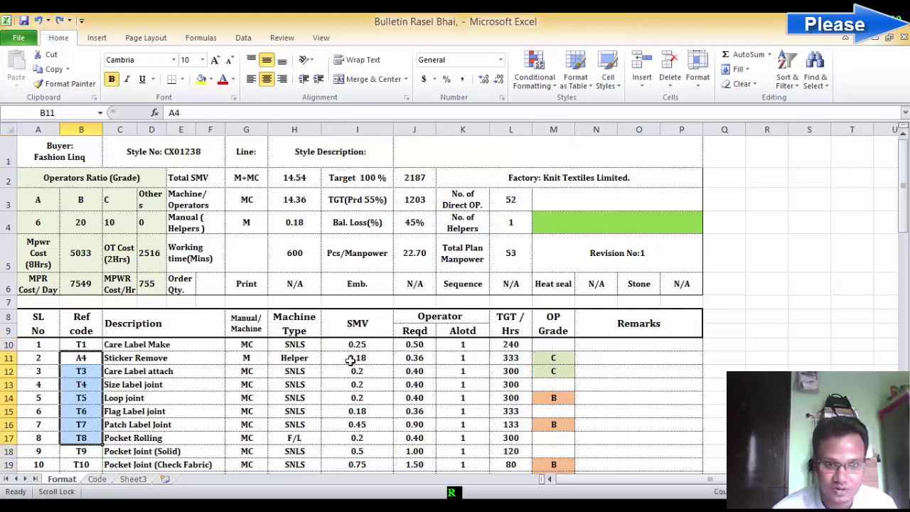
pyautogui.moveTo(246, 344); pyautogui.dragTo(500, 467)
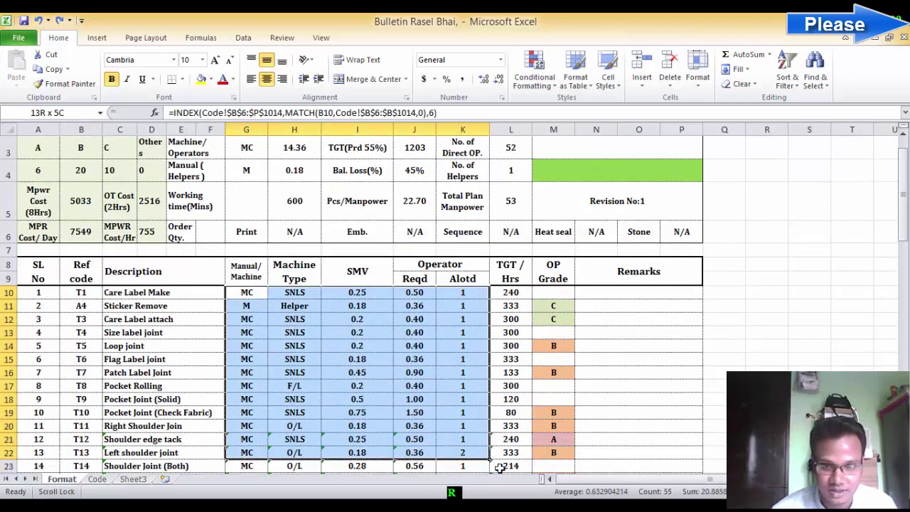
pyautogui.scroll(-6, 472, 340)
pyautogui.scroll(-3, 474, 341)
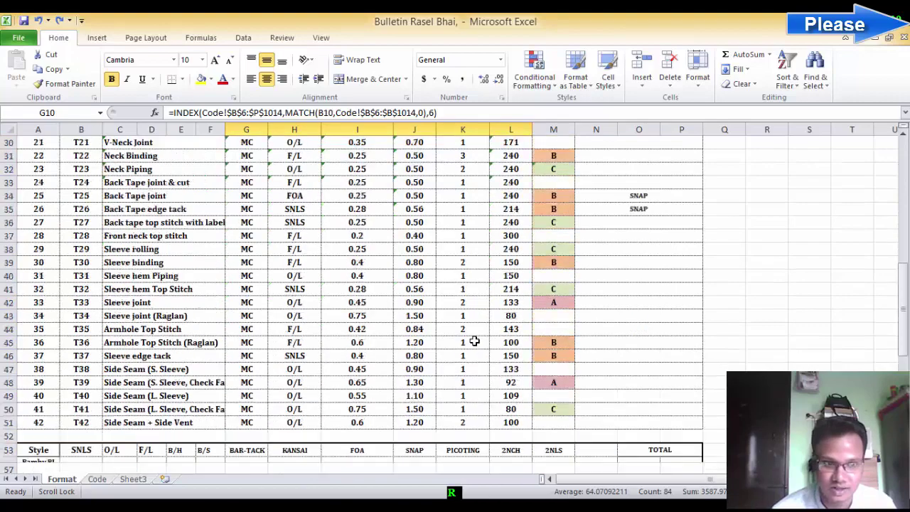
pyautogui.scroll(10, 474, 341)
# Step: Check working time cell G5, then switch to the Code sheet
pyautogui.click(242, 254)
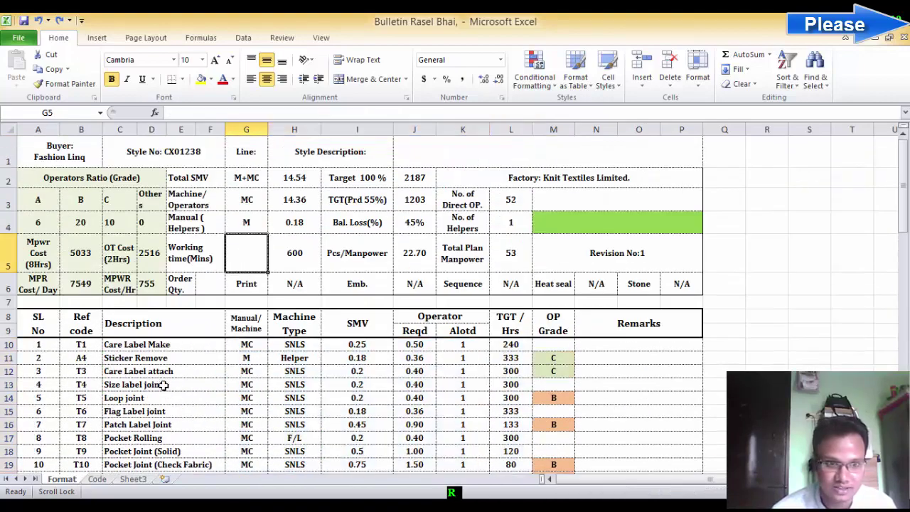
pyautogui.scroll(-1, 163, 385)
pyautogui.scroll(-4, 165, 382)
pyautogui.scroll(-3, 169, 379)
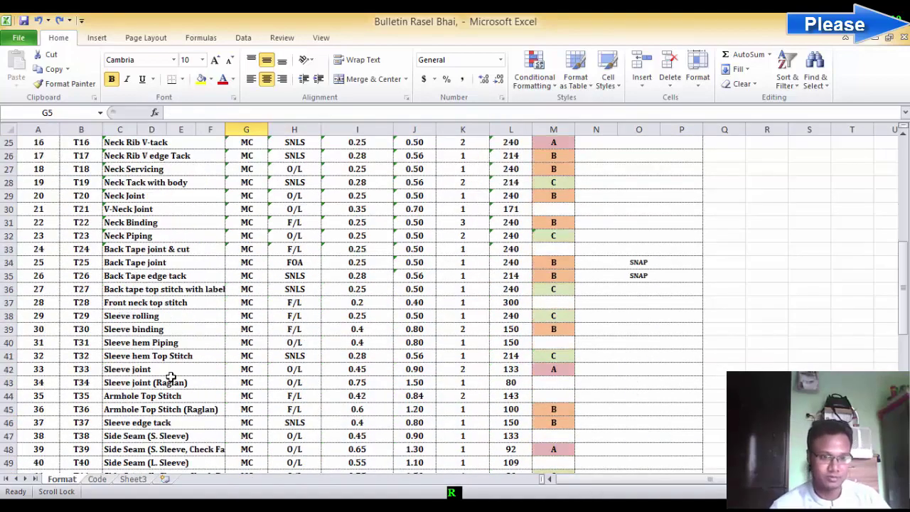
pyautogui.scroll(-4, 171, 376)
pyautogui.click(97, 478)
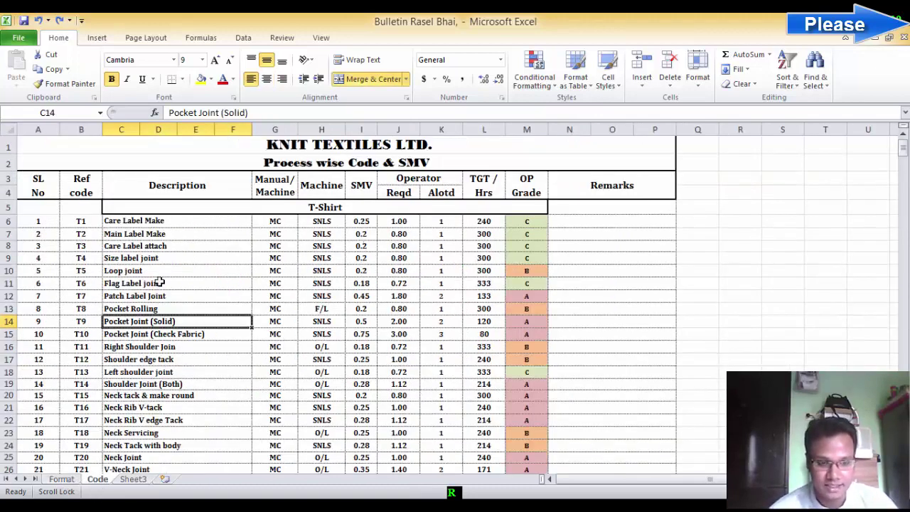
pyautogui.scroll(-2, 167, 288)
pyautogui.scroll(2, 177, 302)
pyautogui.click(214, 259)
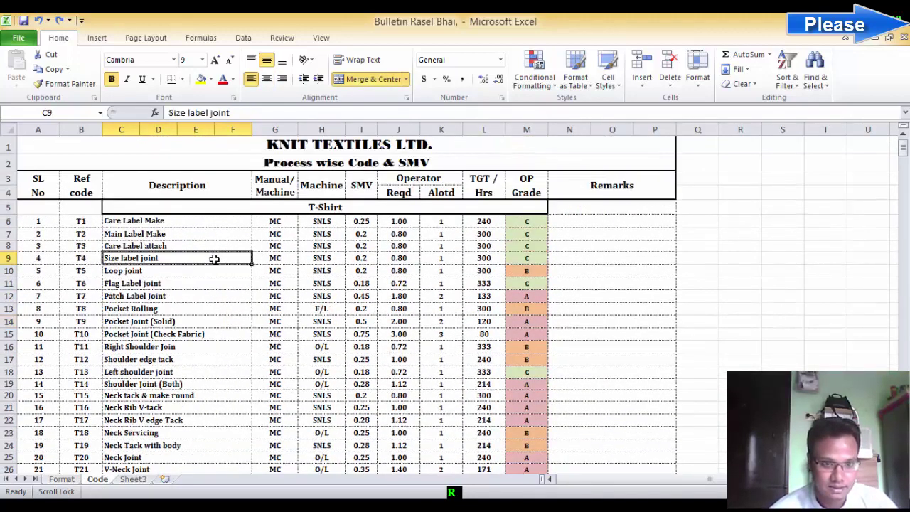
pyautogui.scroll(-3, 164, 341)
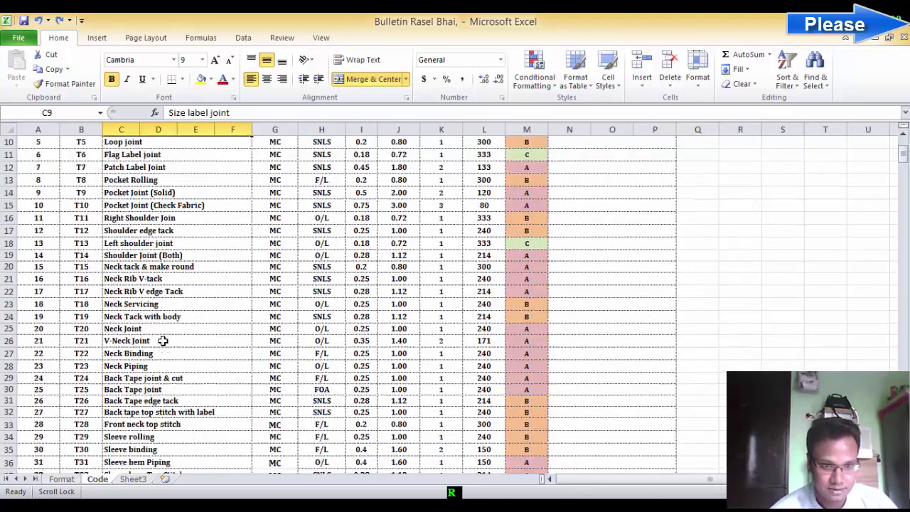
pyautogui.scroll(3, 163, 341)
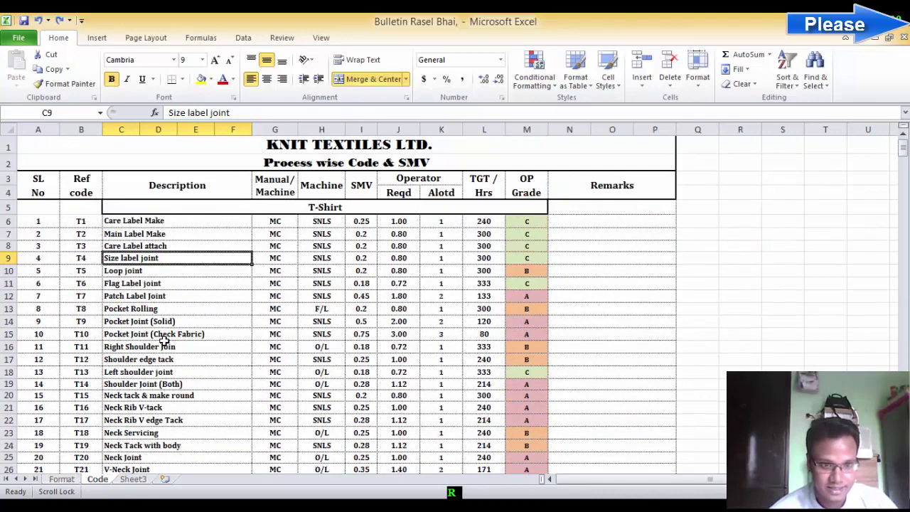
pyautogui.click(204, 299)
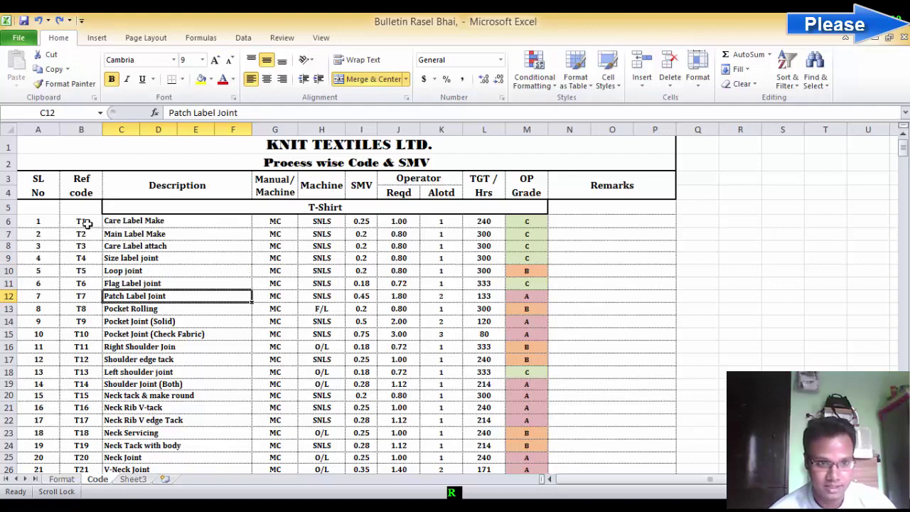
pyautogui.moveTo(84, 221)
pyautogui.mouseDown()
pyautogui.moveTo(506, 453)
pyautogui.moveTo(506, 475)
pyautogui.mouseUp()
pyautogui.click(74, 479)
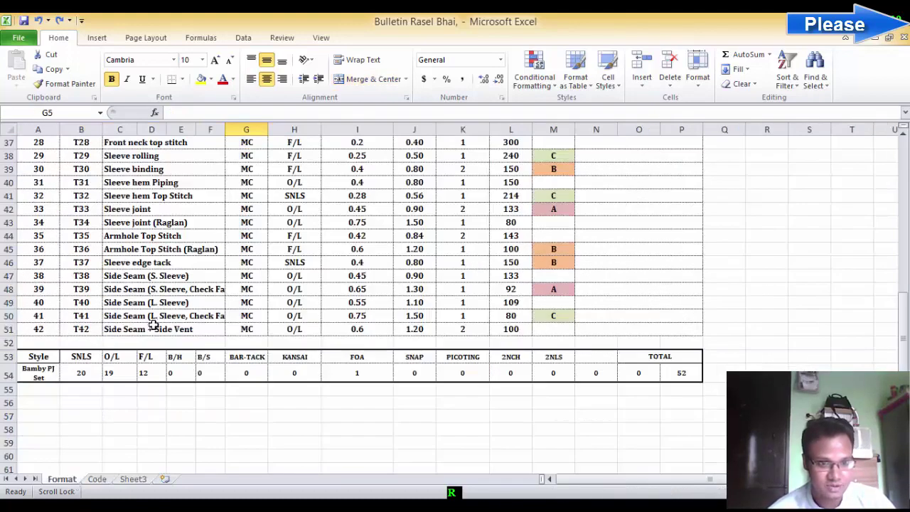
pyautogui.scroll(2, 153, 324)
pyautogui.click(97, 479)
pyautogui.scroll(6, 84, 199)
pyautogui.moveTo(81, 180); pyautogui.dragTo(85, 316)
pyautogui.scroll(3, 87, 311)
pyautogui.click(62, 478)
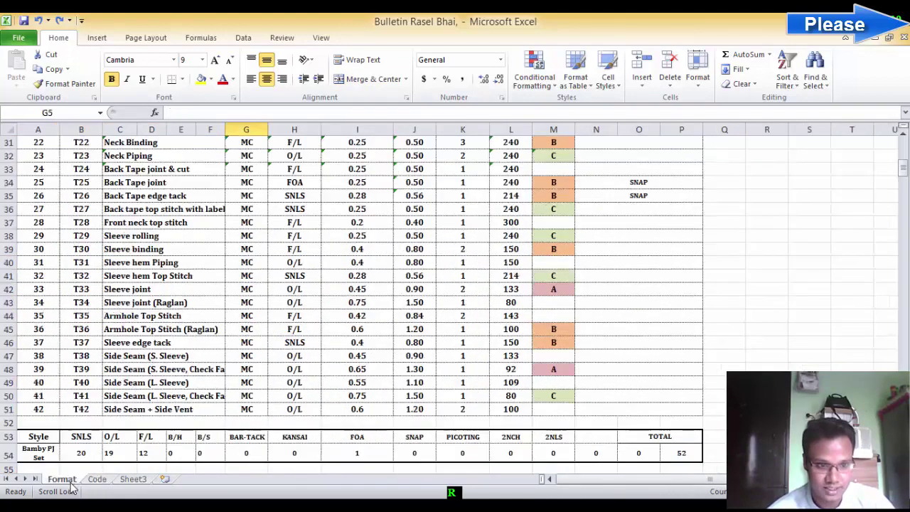
pyautogui.scroll(10, 92, 238)
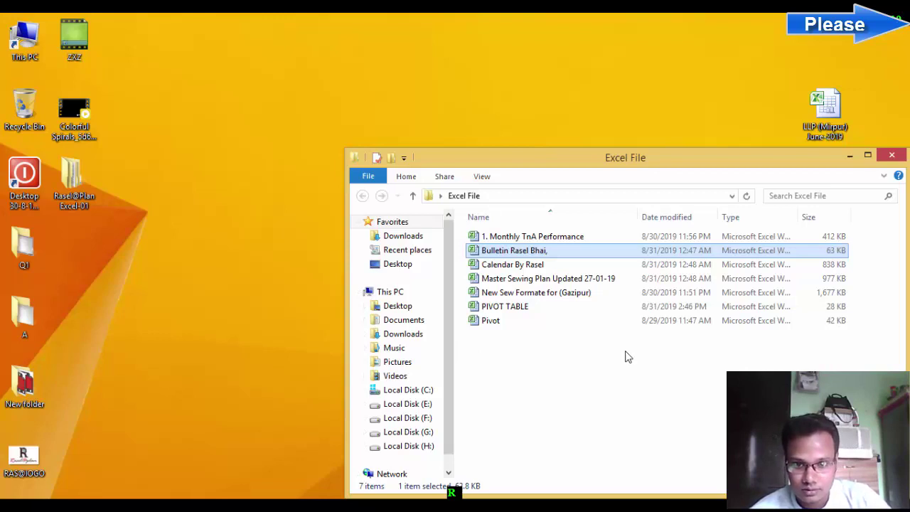
# Step: Clear the file selection, then open the New Sew Formate for (Gazipur) workbook in Excel
pyautogui.click(526, 388)
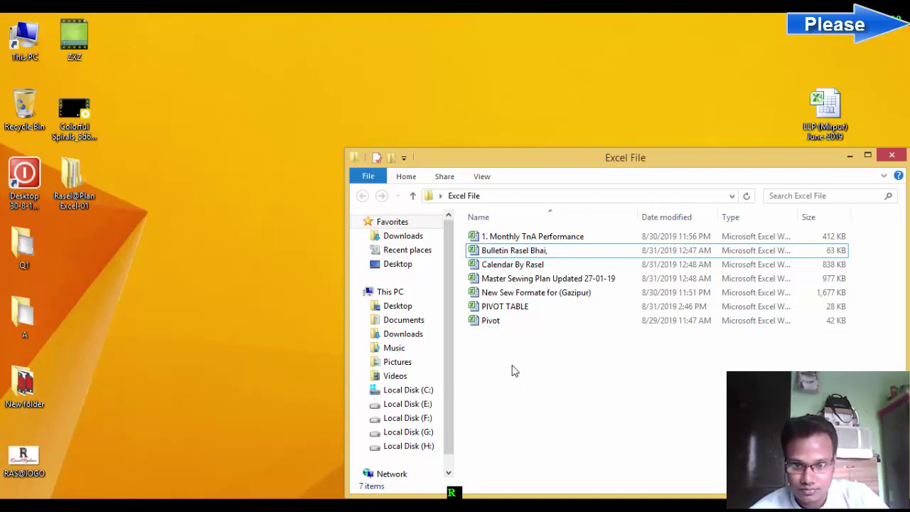
pyautogui.doubleClick(551, 293)
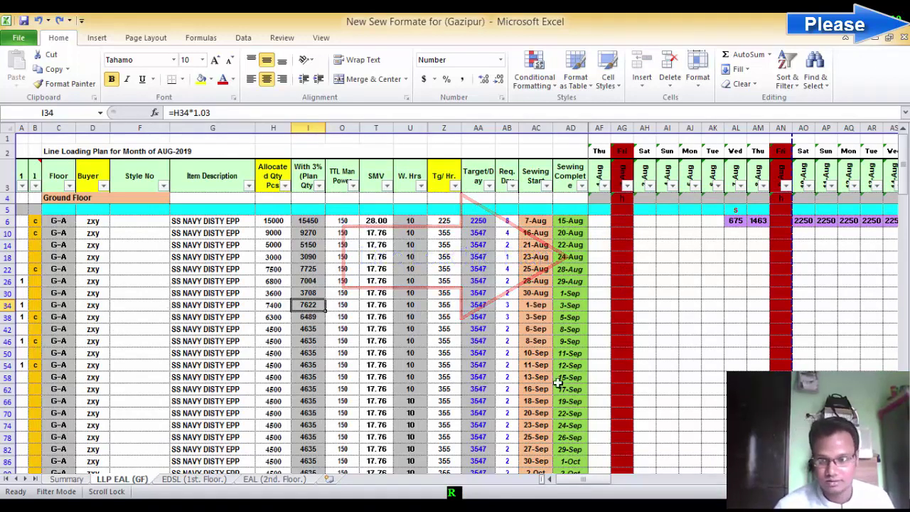
# Step: On the LLP EAL (GF) sheet, inspect the 15000 allocation in H6 and the s start marker in AL5
pyautogui.moveTo(569, 479); pyautogui.dragTo(532, 486)
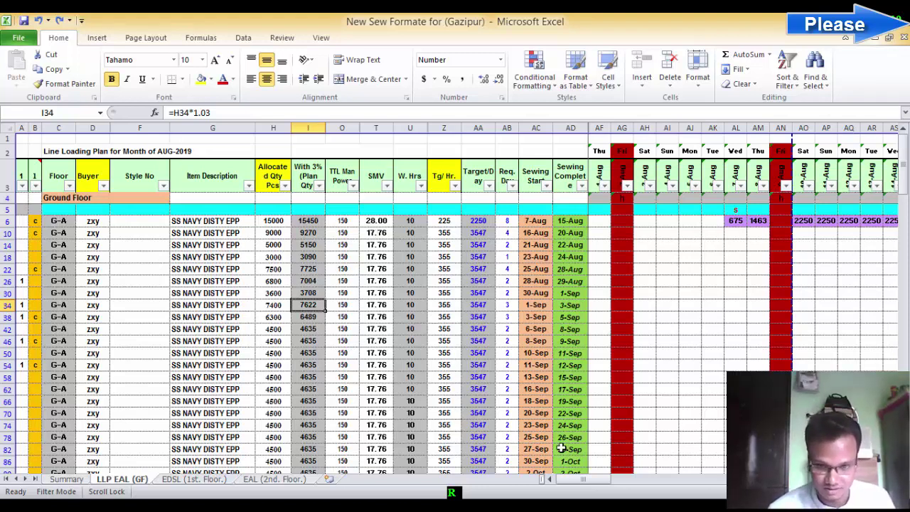
pyautogui.click(281, 222)
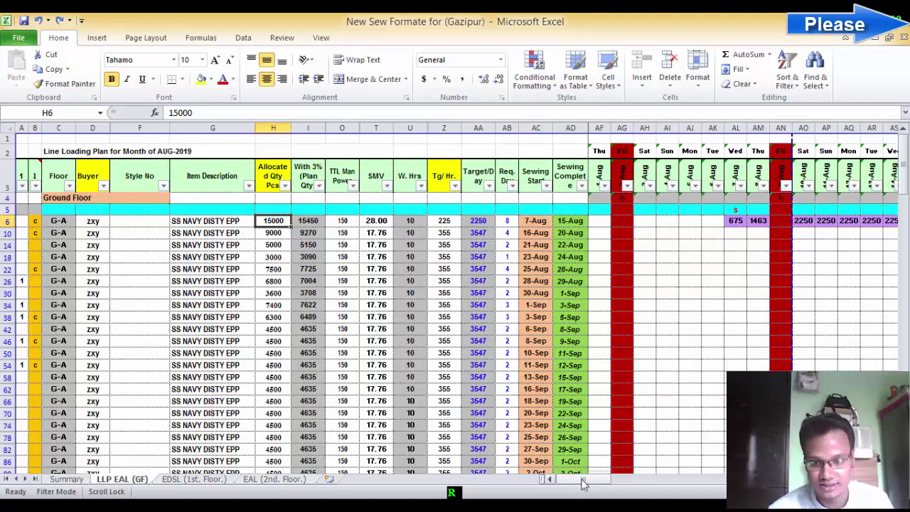
pyautogui.moveTo(581, 479); pyautogui.dragTo(603, 481)
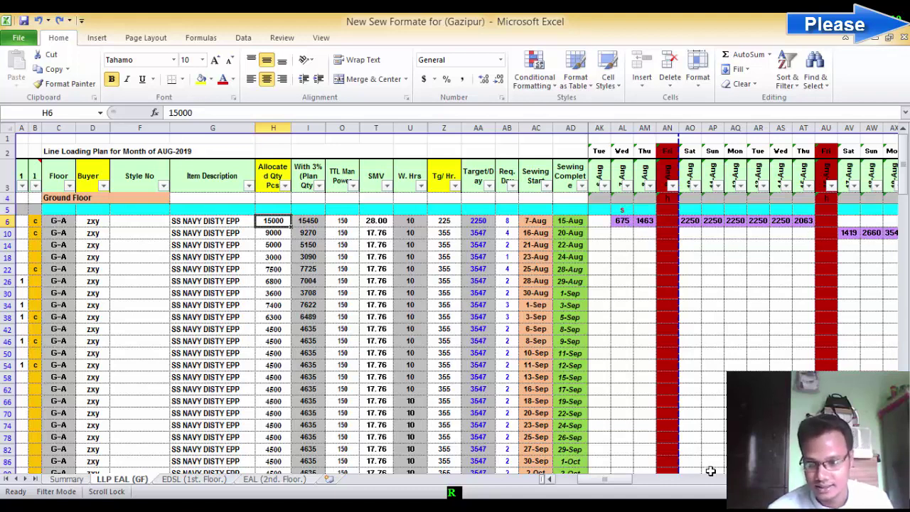
pyautogui.moveTo(627, 481); pyautogui.dragTo(615, 489)
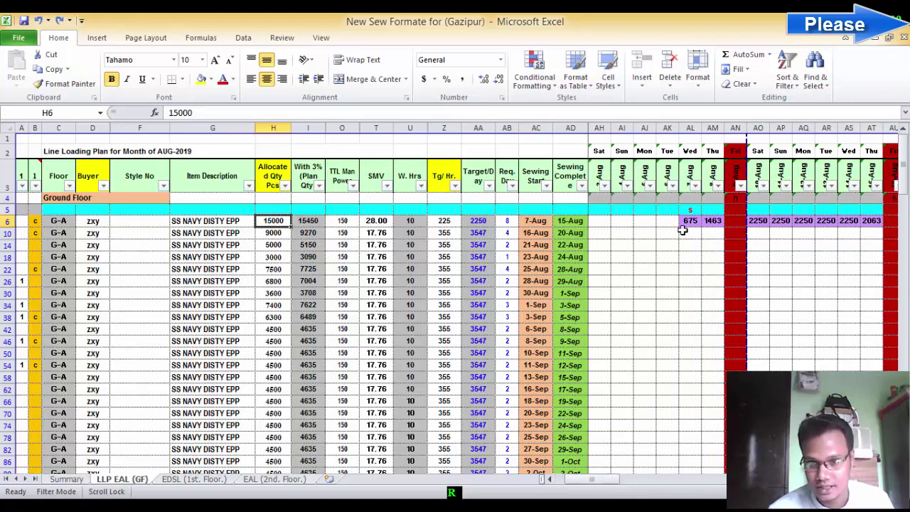
pyautogui.click(690, 208)
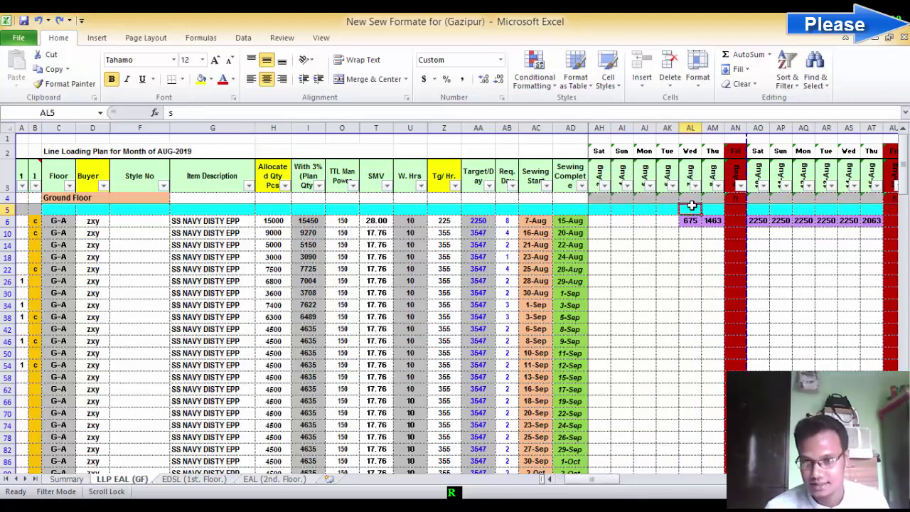
# Step: Move the s start marker from AL5 to AJ5 so loading begins 675, 1463, then 2250 daily
pyautogui.press('Delete')
pyautogui.click(643, 212)
pyautogui.doubleClick(643, 212)
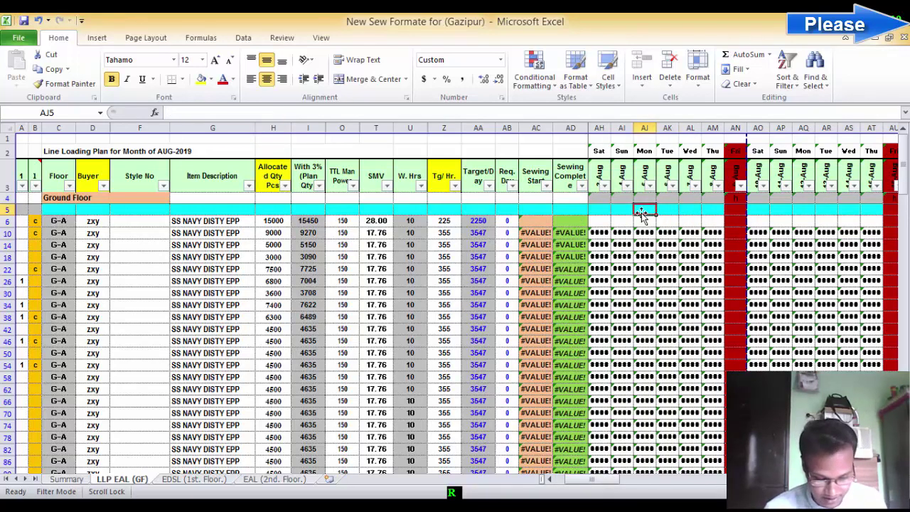
pyautogui.write('s')
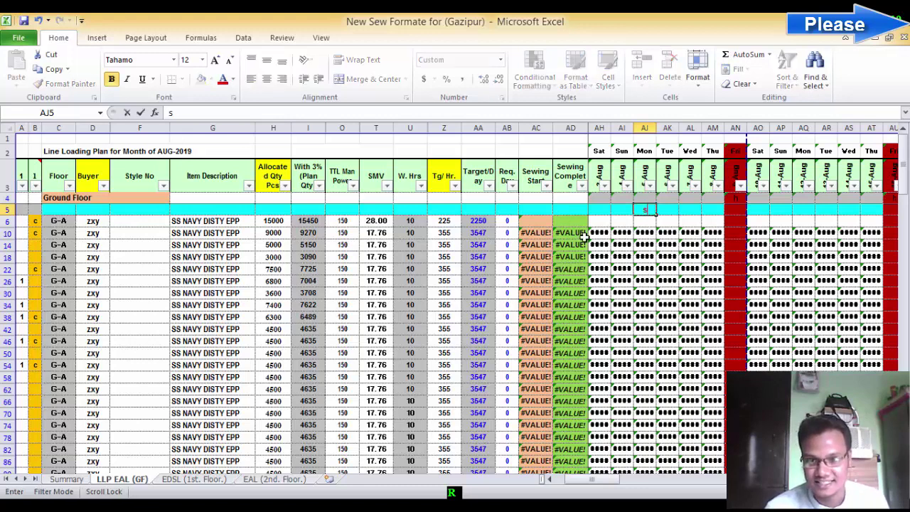
pyautogui.press('Return')
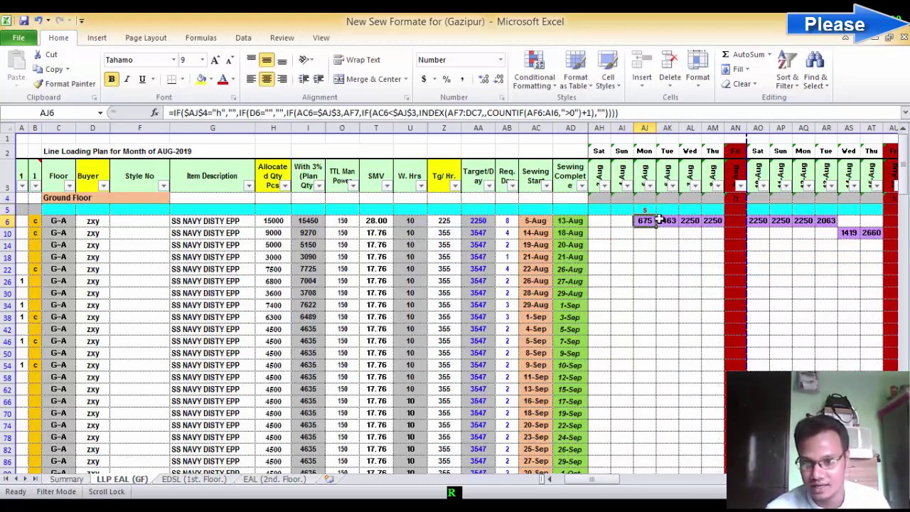
pyautogui.press('Up')
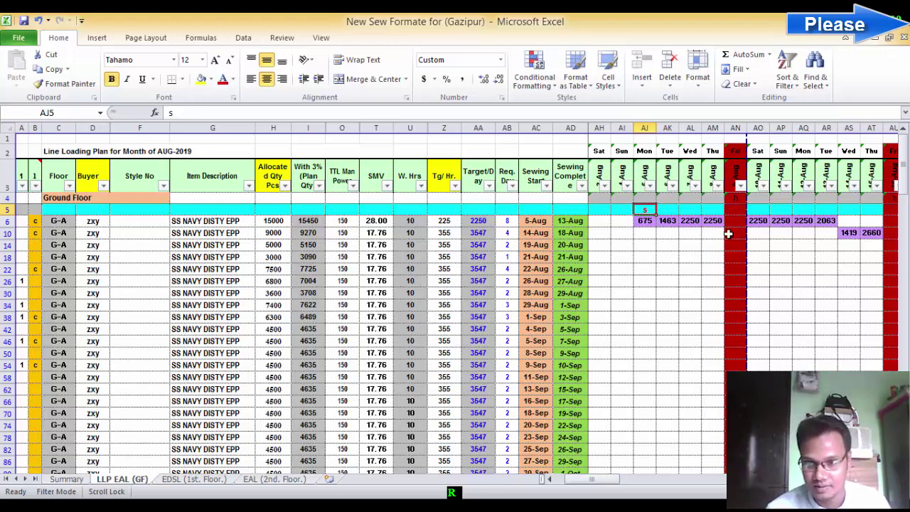
pyautogui.moveTo(590, 479)
pyautogui.mouseDown()
pyautogui.moveTo(630, 488)
pyautogui.moveTo(551, 493)
pyautogui.mouseUp()
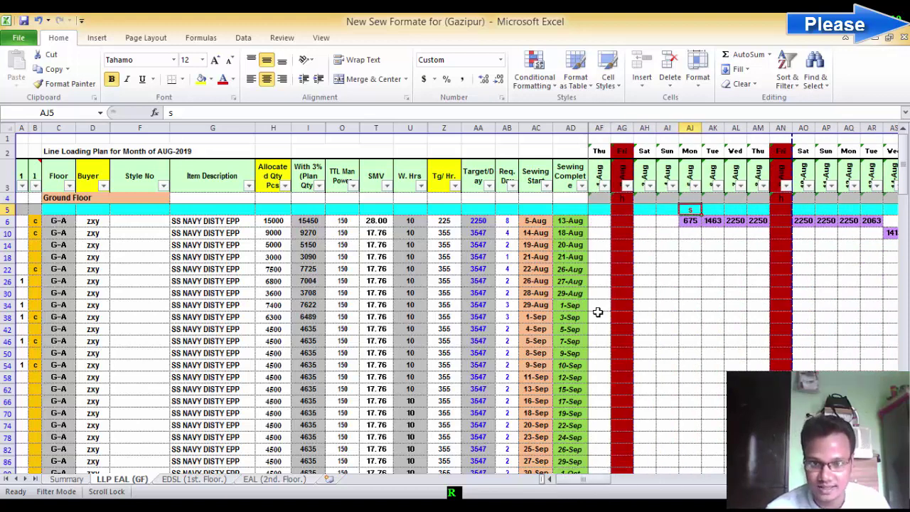
pyautogui.click(538, 222)
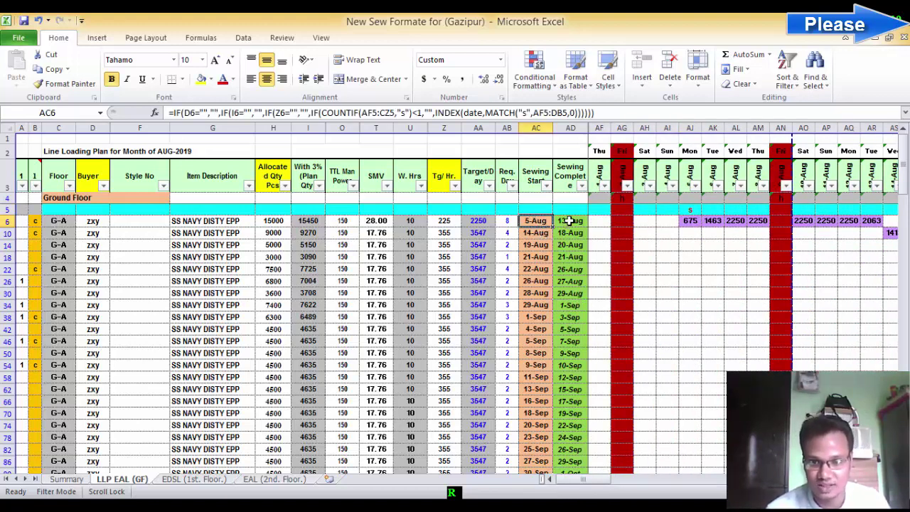
pyautogui.click(569, 222)
pyautogui.click(545, 232)
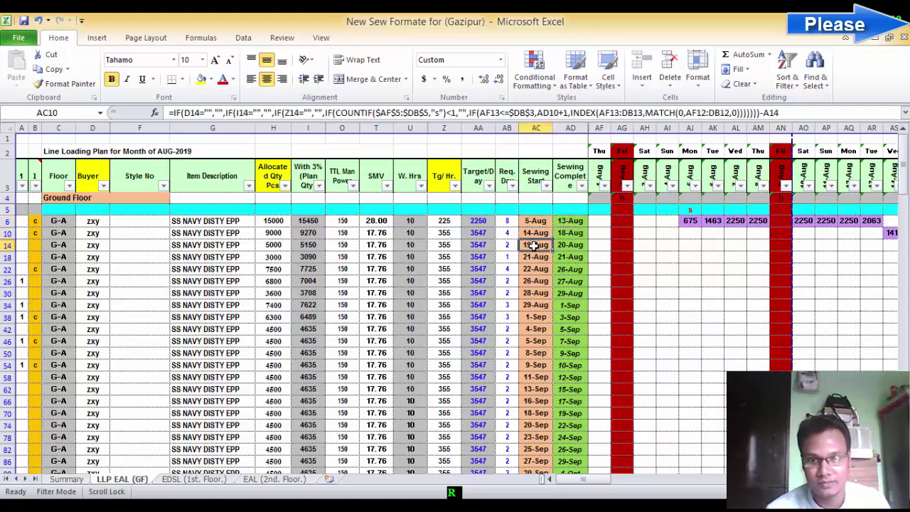
pyautogui.click(563, 236)
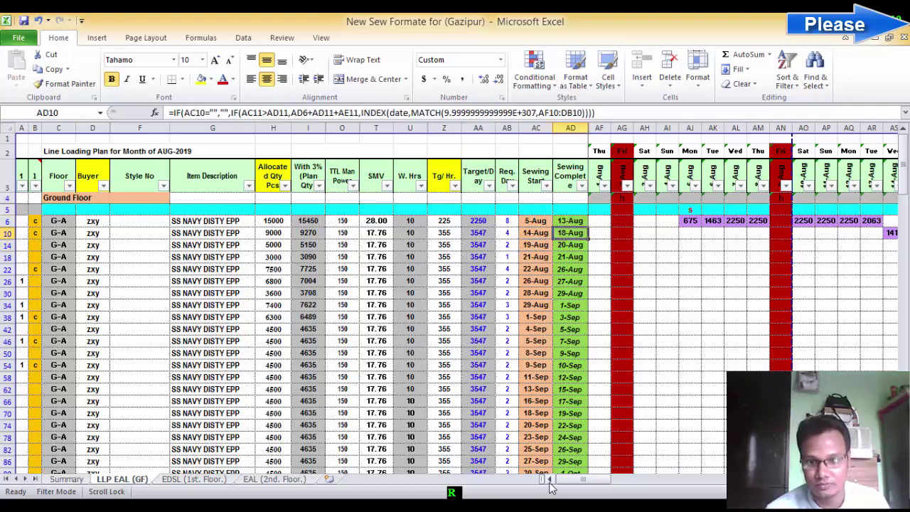
pyautogui.moveTo(568, 479); pyautogui.dragTo(611, 493)
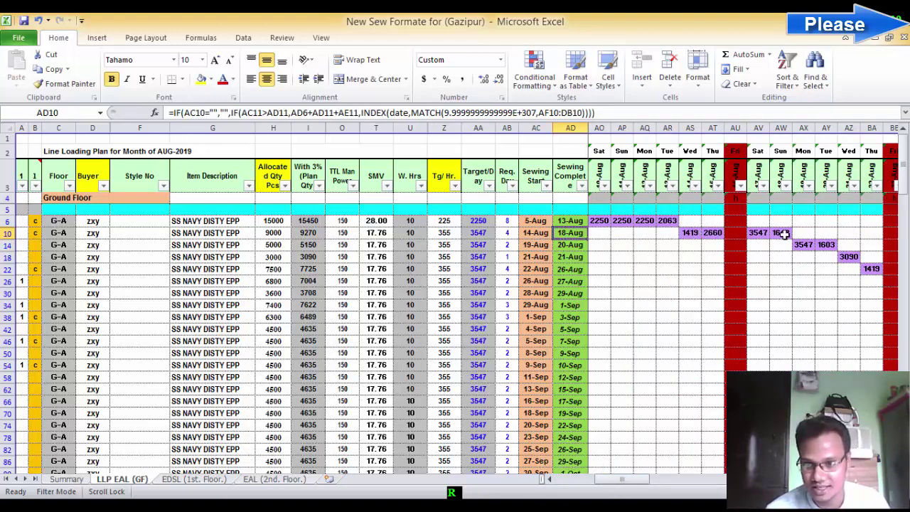
pyautogui.click(279, 222)
pyautogui.moveTo(640, 480); pyautogui.dragTo(587, 475)
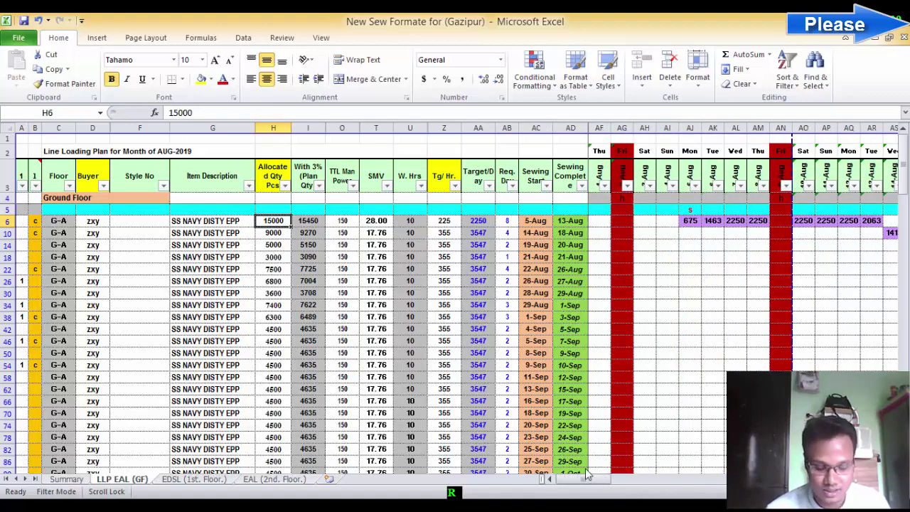
# Step: Change the first order's allocated quantity in H6 to 25000
pyautogui.write('250')
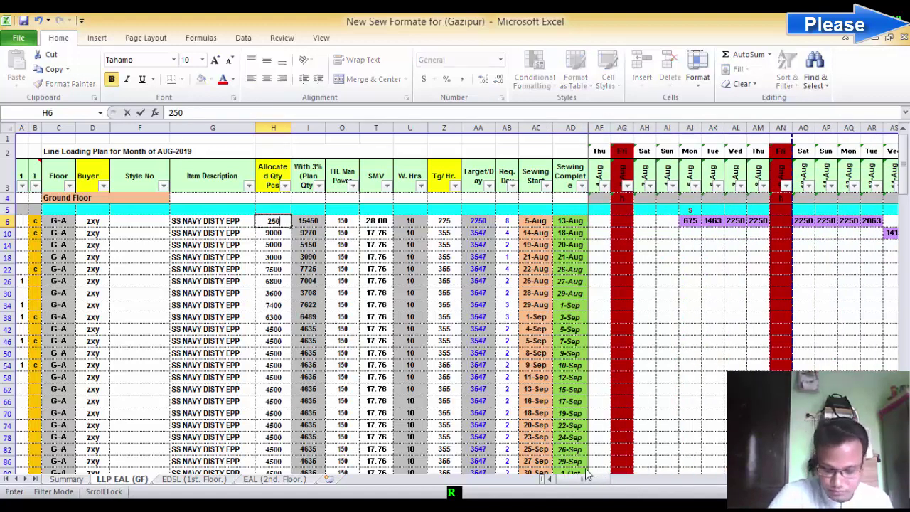
pyautogui.write('00')
pyautogui.press('Return')
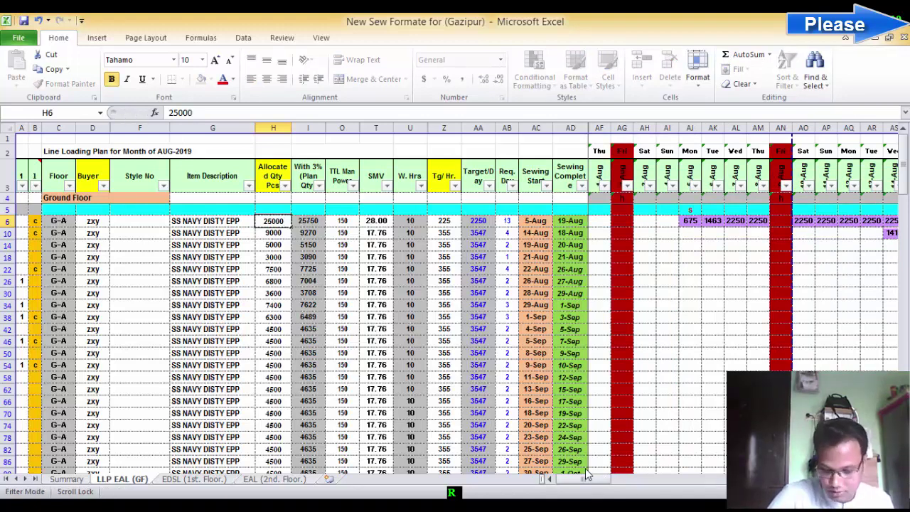
pyautogui.moveTo(567, 486)
pyautogui.mouseDown()
pyautogui.moveTo(599, 485)
pyautogui.moveTo(569, 485)
pyautogui.mouseUp()
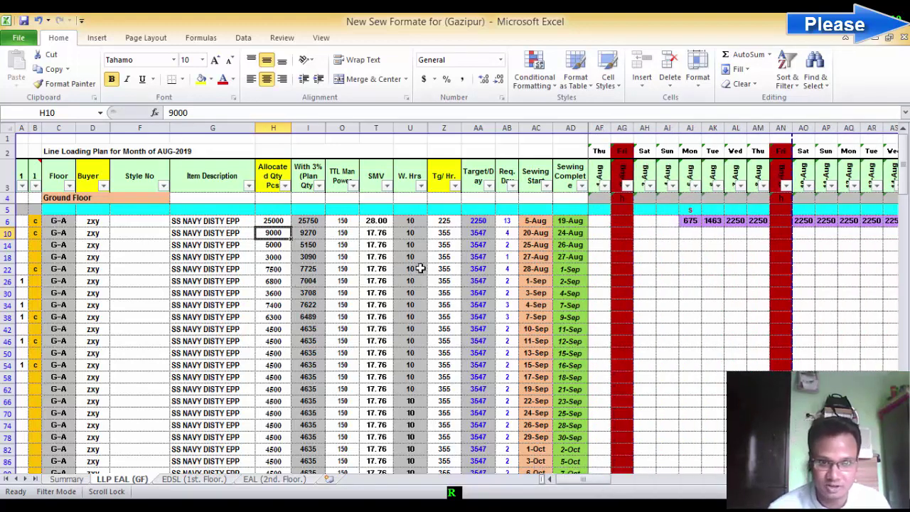
pyautogui.scroll(-1, 421, 268)
pyautogui.scroll(-1, 420, 268)
pyautogui.scroll(2, 423, 269)
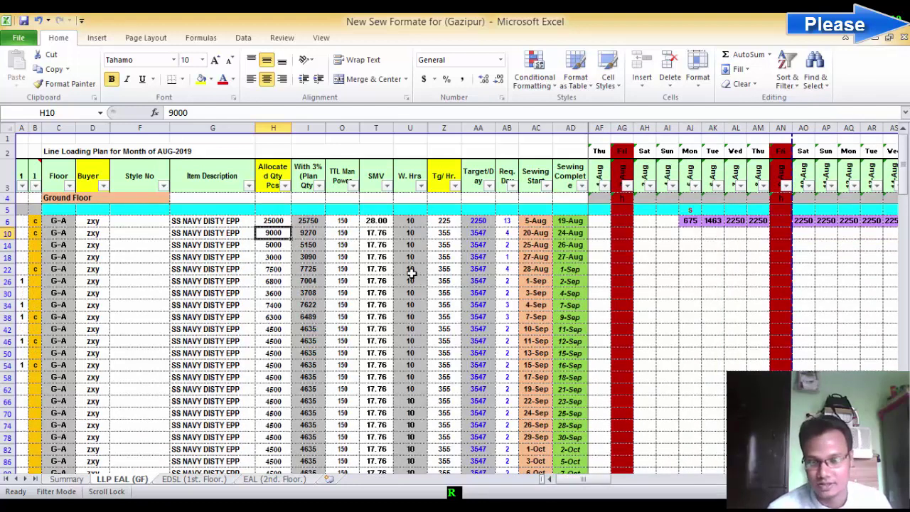
pyautogui.moveTo(576, 486)
pyautogui.mouseDown()
pyautogui.moveTo(655, 493)
pyautogui.moveTo(59, 202)
pyautogui.mouseUp()
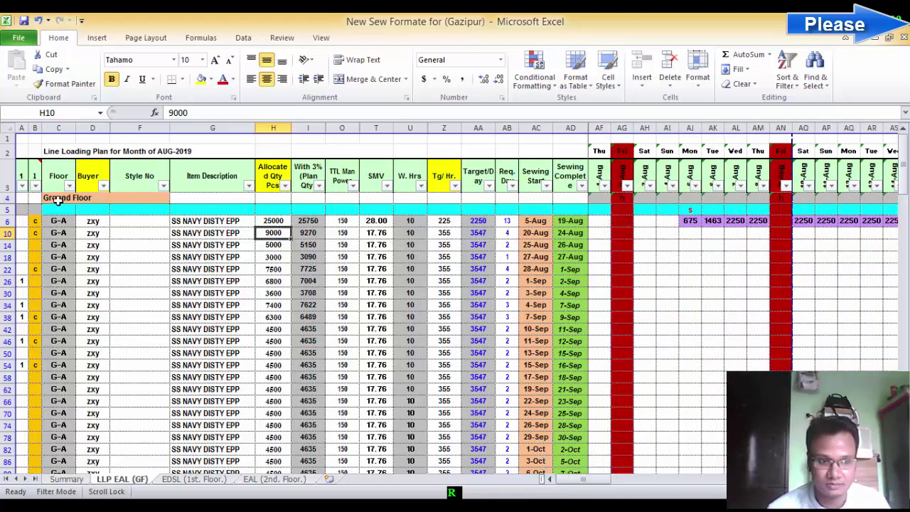
pyautogui.scroll(-1, 55, 256)
pyautogui.scroll(1, 383, 287)
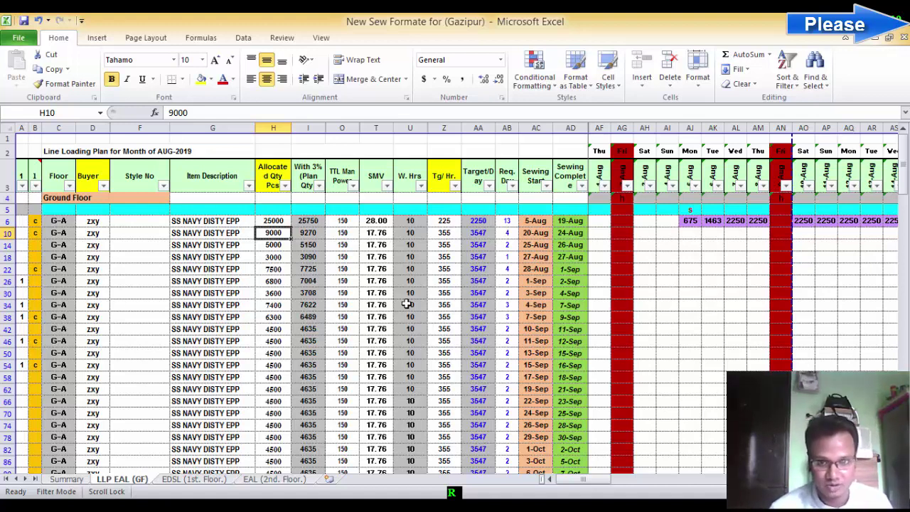
pyautogui.click(507, 221)
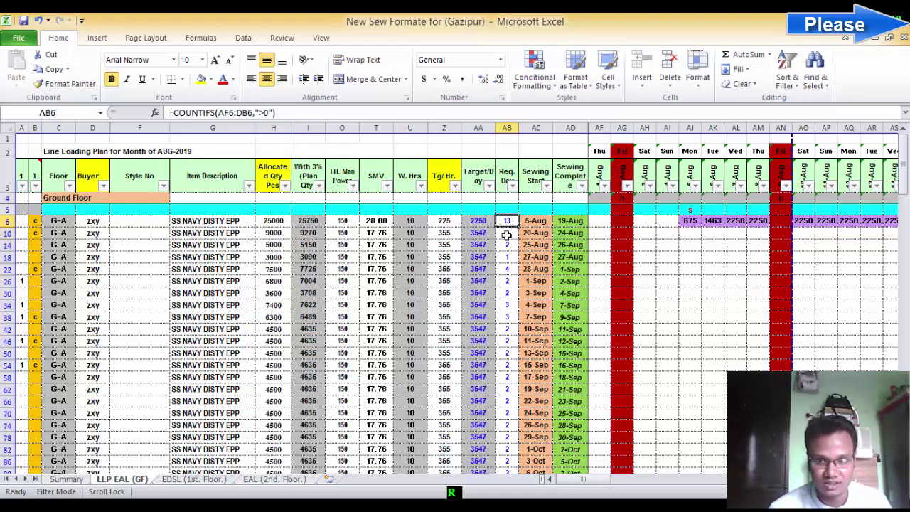
pyautogui.moveTo(506, 233); pyautogui.dragTo(509, 332)
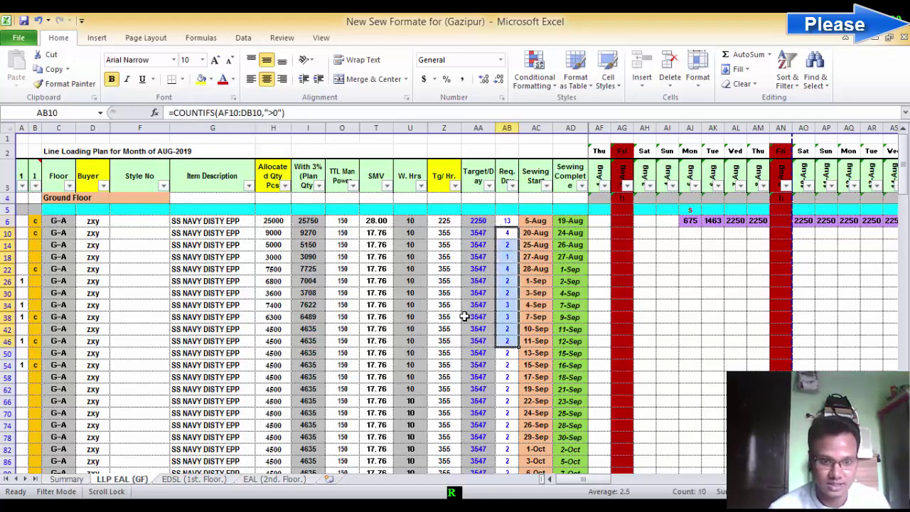
pyautogui.click(418, 260)
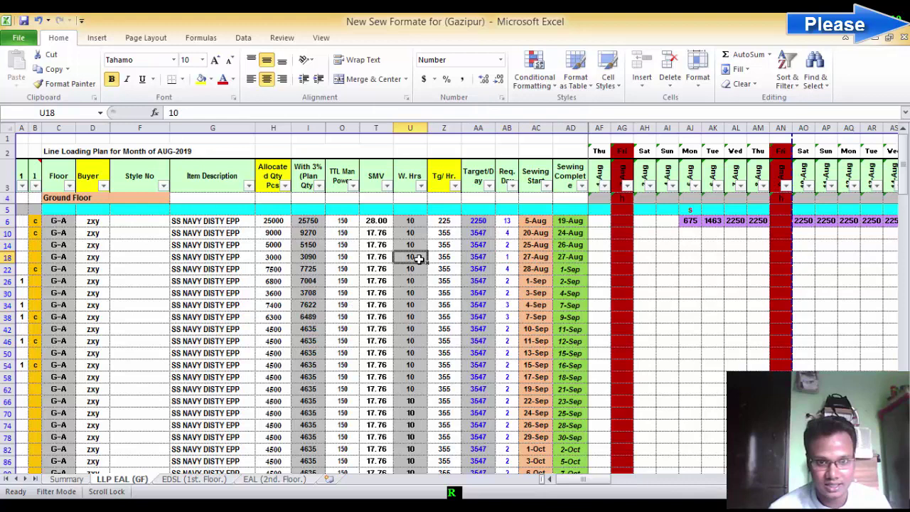
pyautogui.click(510, 259)
pyautogui.click(506, 221)
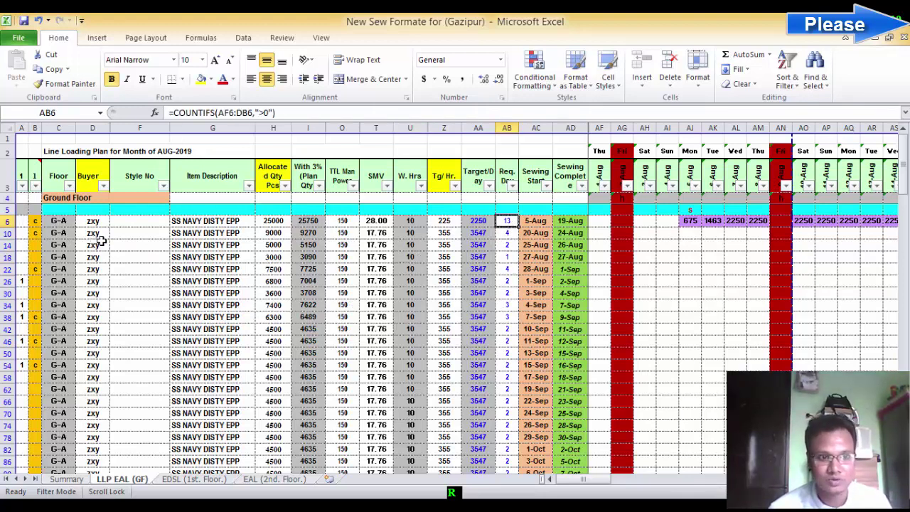
# Step: Unhide, then hide columns A and B on the line loading plan sheet
pyautogui.moveTo(21, 128); pyautogui.dragTo(34, 128)
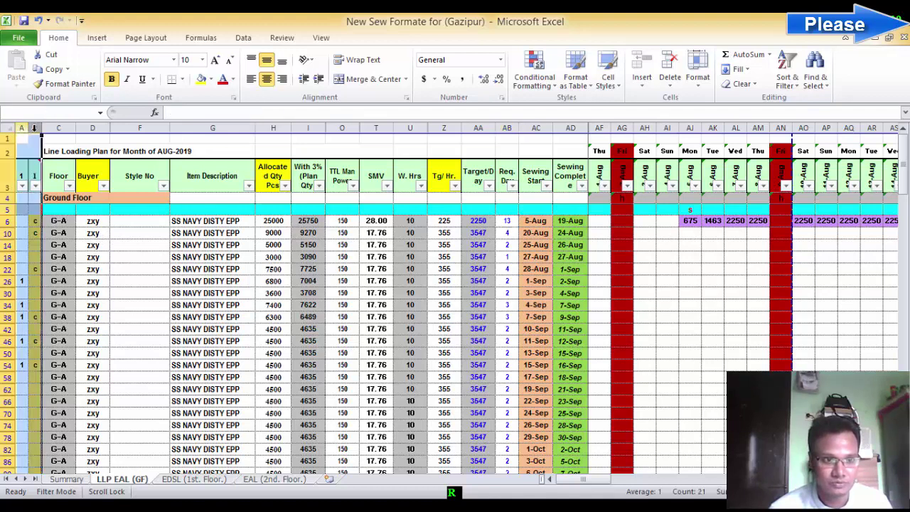
pyautogui.rightClick(35, 129)
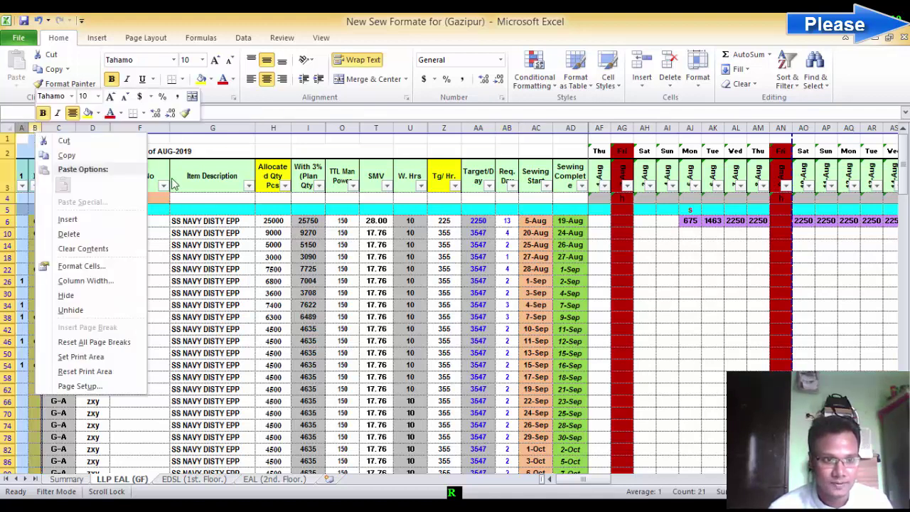
pyautogui.click(88, 311)
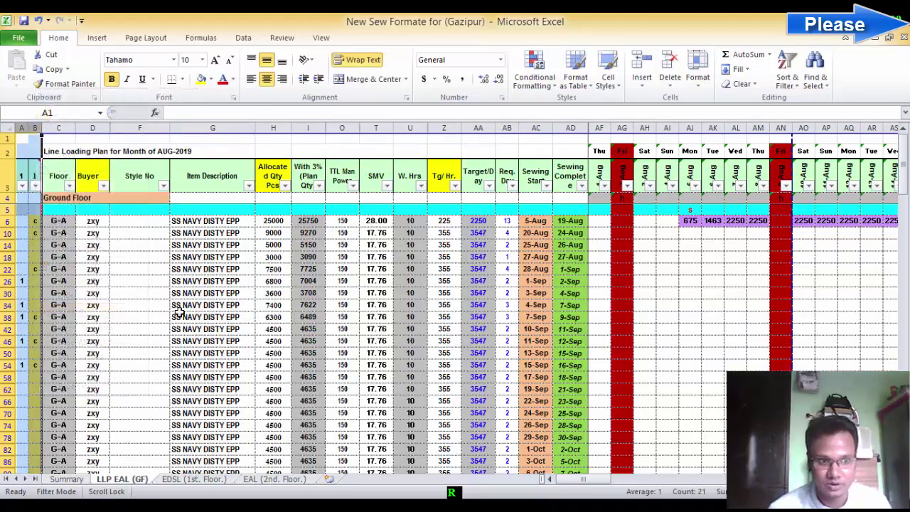
pyautogui.rightClick(29, 126)
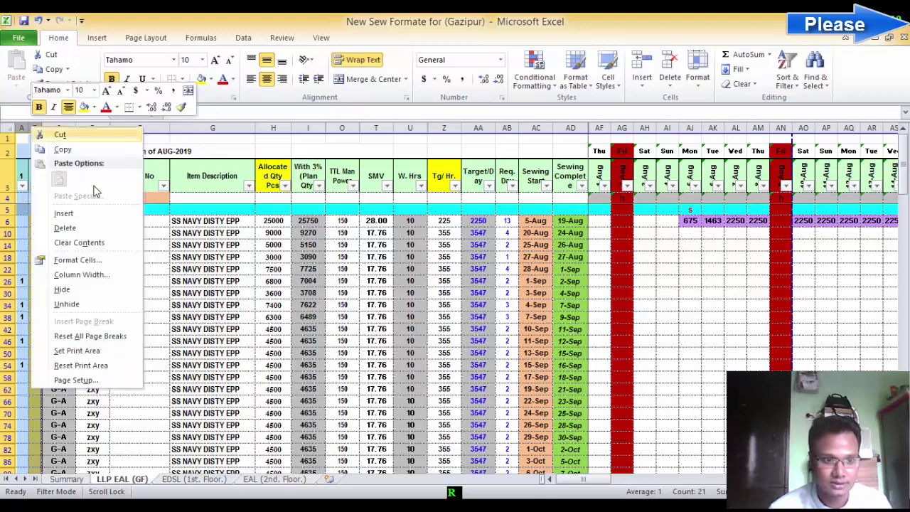
pyautogui.click(71, 294)
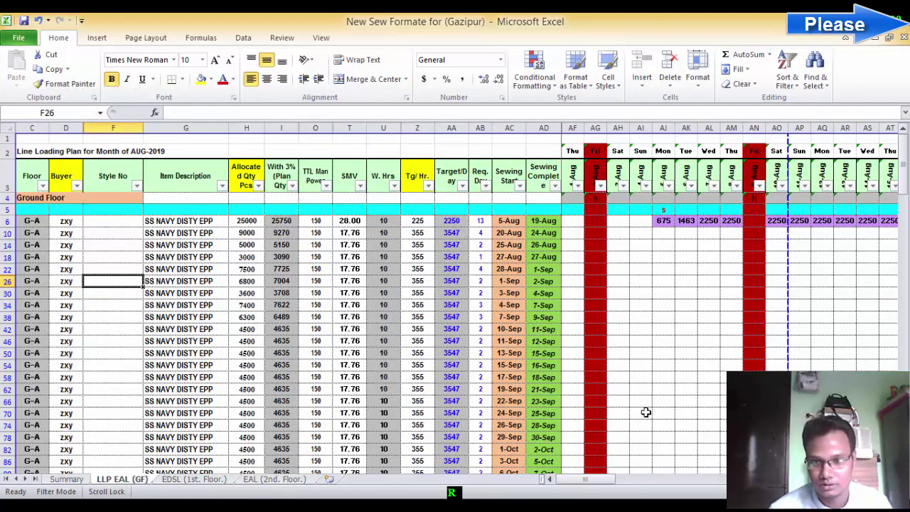
pyautogui.moveTo(584, 479); pyautogui.dragTo(668, 495)
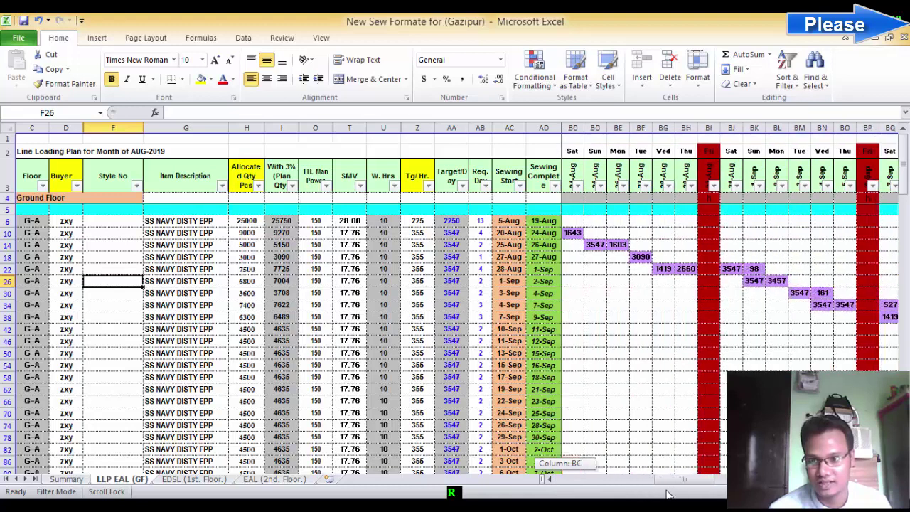
pyautogui.moveTo(668, 496); pyautogui.dragTo(585, 491)
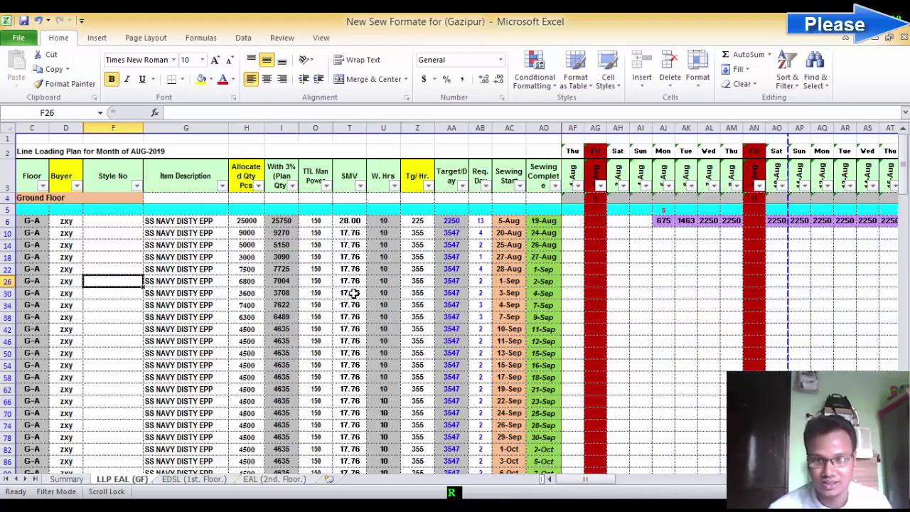
pyautogui.moveTo(584, 481)
pyautogui.mouseDown()
pyautogui.moveTo(635, 491)
pyautogui.moveTo(585, 490)
pyautogui.mouseUp()
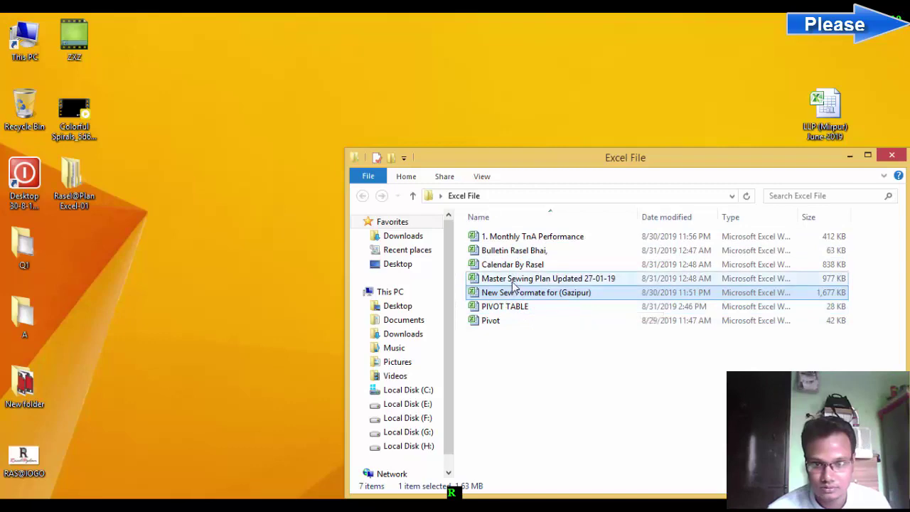
# Step: Open the Master Sewing Plan Updated 27-01-19 workbook, enabling content and keeping its links
pyautogui.doubleClick(515, 279)
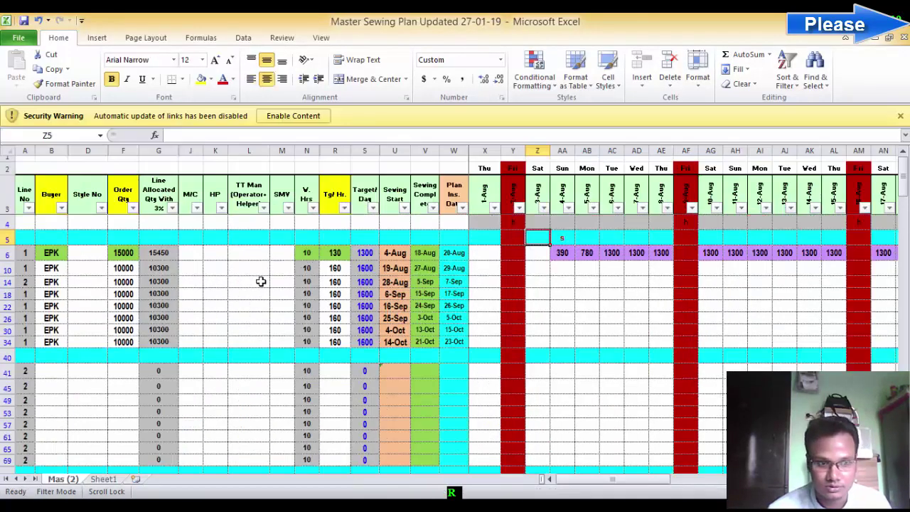
pyautogui.click(261, 282)
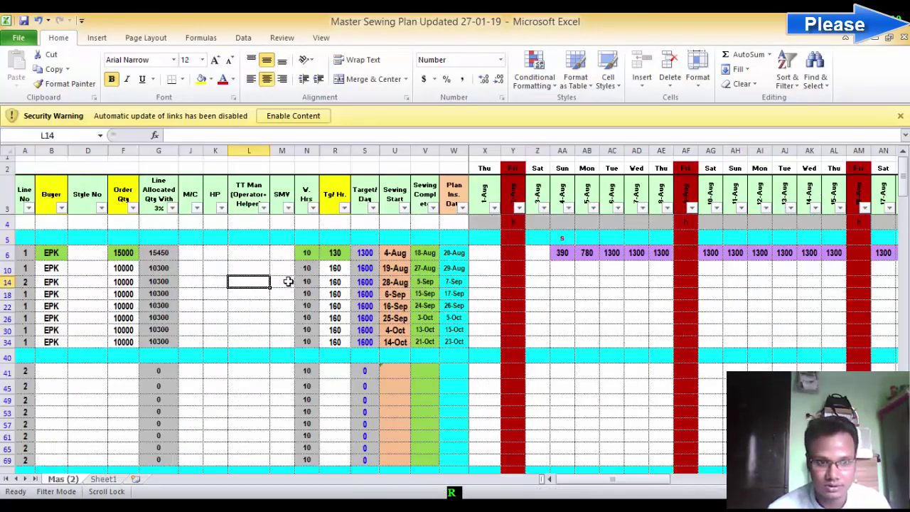
pyautogui.click(294, 116)
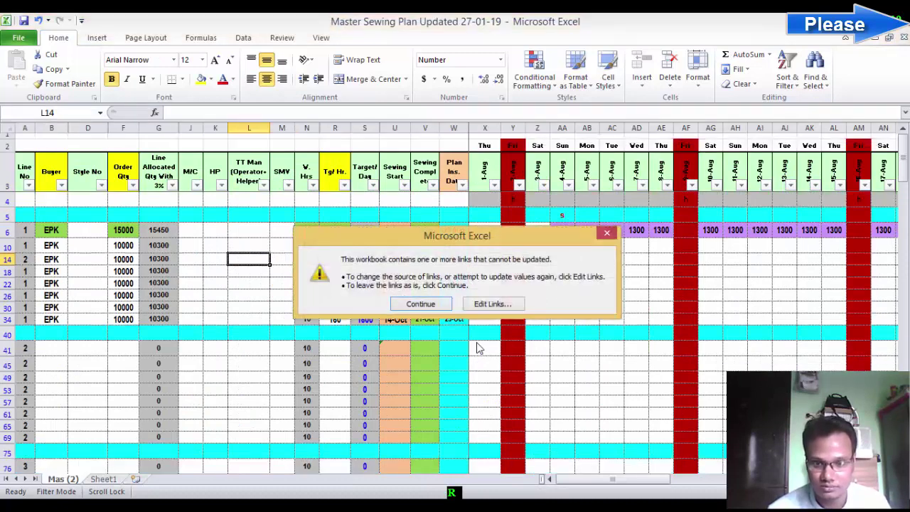
pyautogui.click(429, 306)
pyautogui.moveTo(628, 480); pyautogui.dragTo(321, 253)
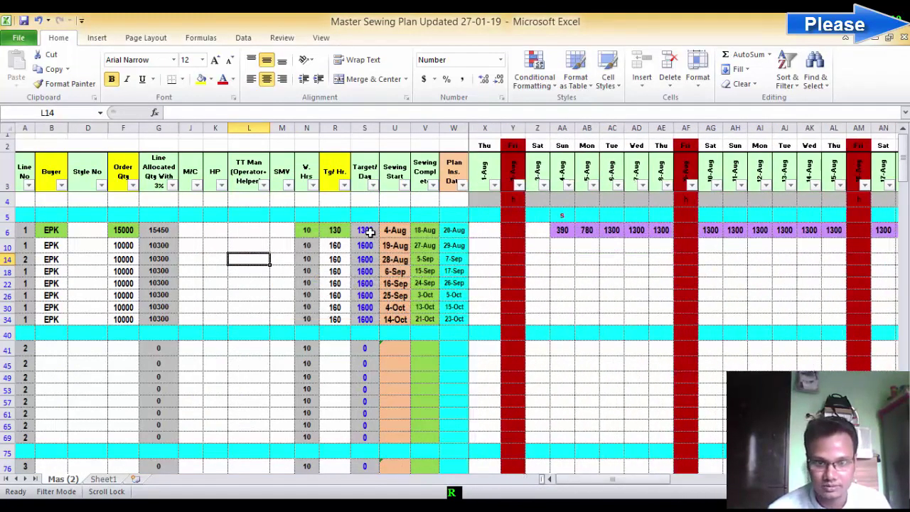
# Step: Raise the first line's hourly target in R6 from 130 to 140
pyautogui.click(342, 232)
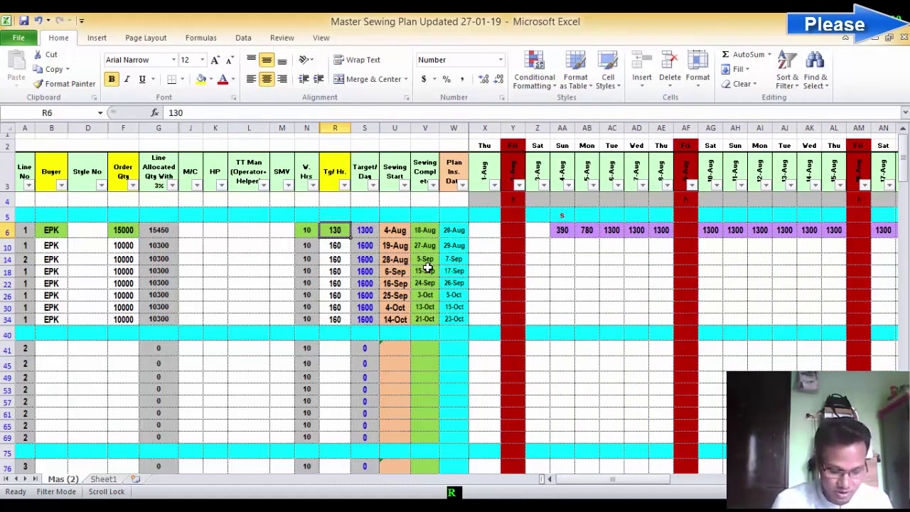
pyautogui.write('14')
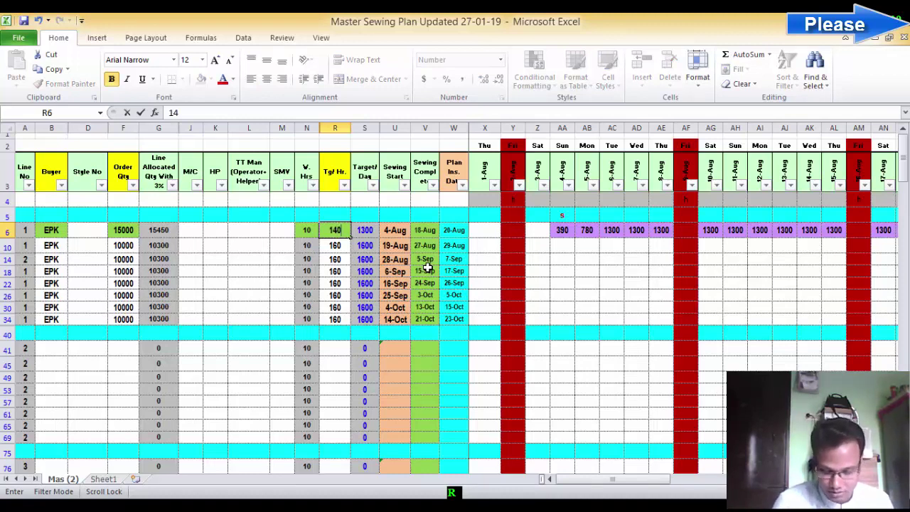
pyautogui.press('Return')
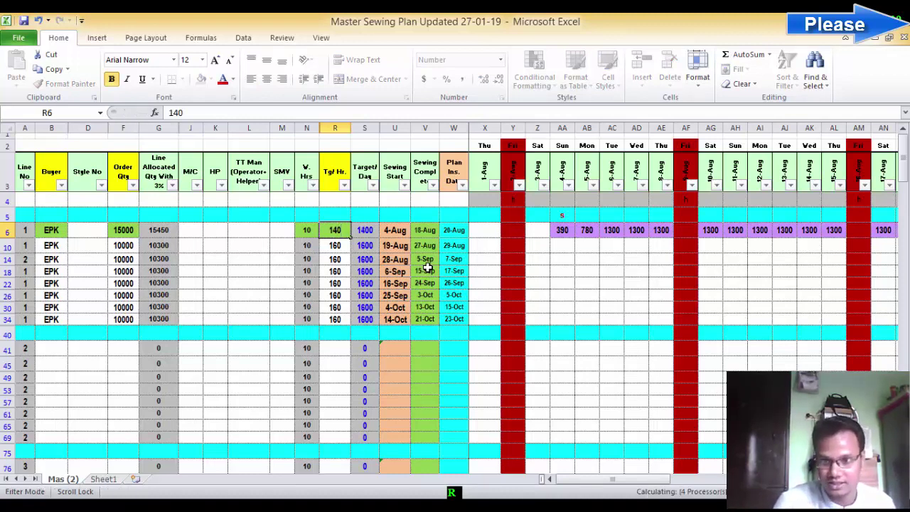
pyautogui.click(348, 231)
# Step: Select the first line's daily allocations and the 4-Aug start mark above them
pyautogui.moveTo(566, 234); pyautogui.dragTo(786, 226)
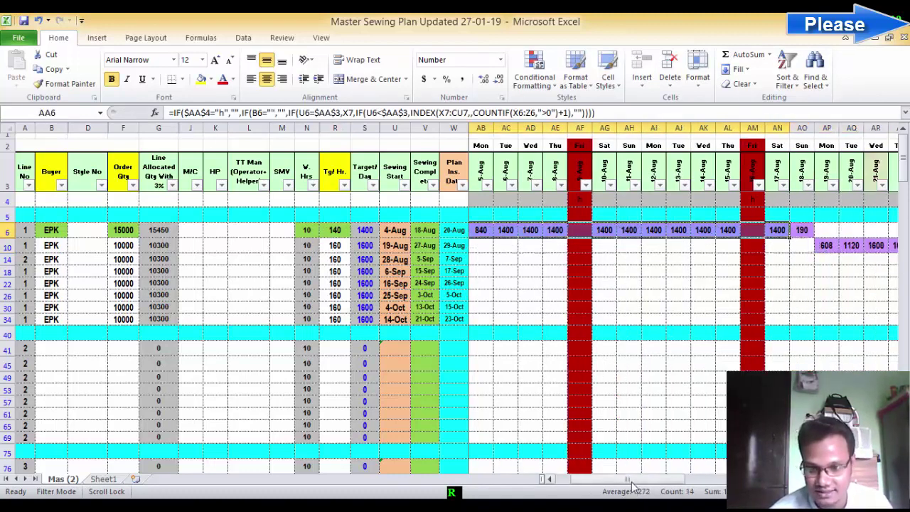
pyautogui.moveTo(631, 485); pyautogui.dragTo(615, 486)
pyautogui.click(563, 213)
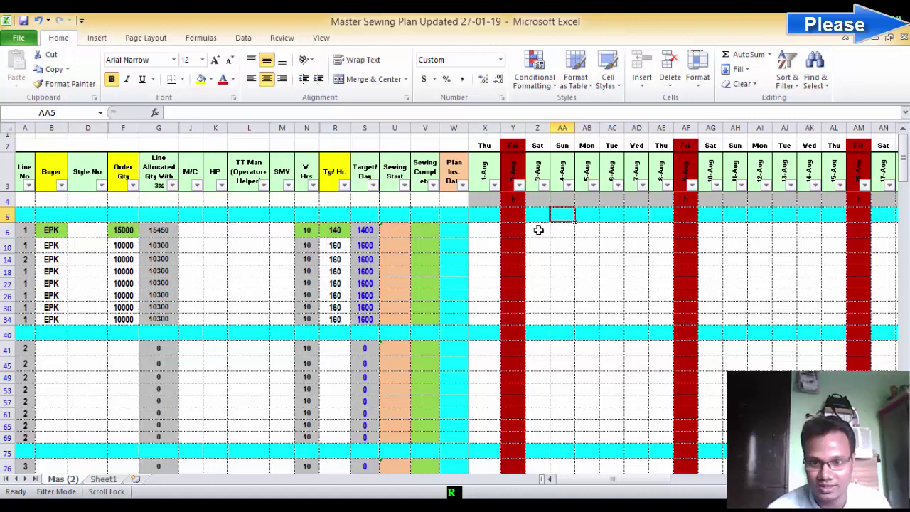
# Step: Mark 1-Aug in X5 with s as the first line's new sewing start
pyautogui.click(475, 216)
pyautogui.write('s')
pyautogui.press('Return')
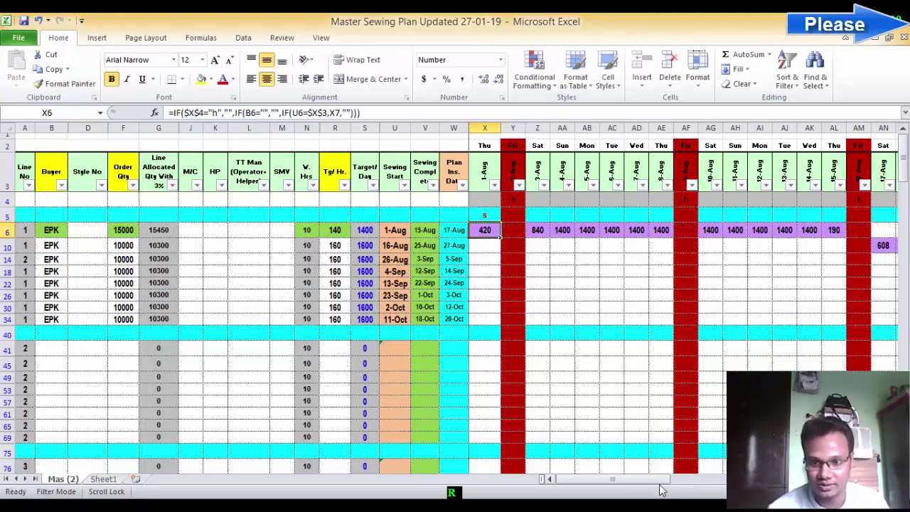
# Step: Cut the first order's quantity in F6 to 7000 and check the W6 formula
pyautogui.click(137, 232)
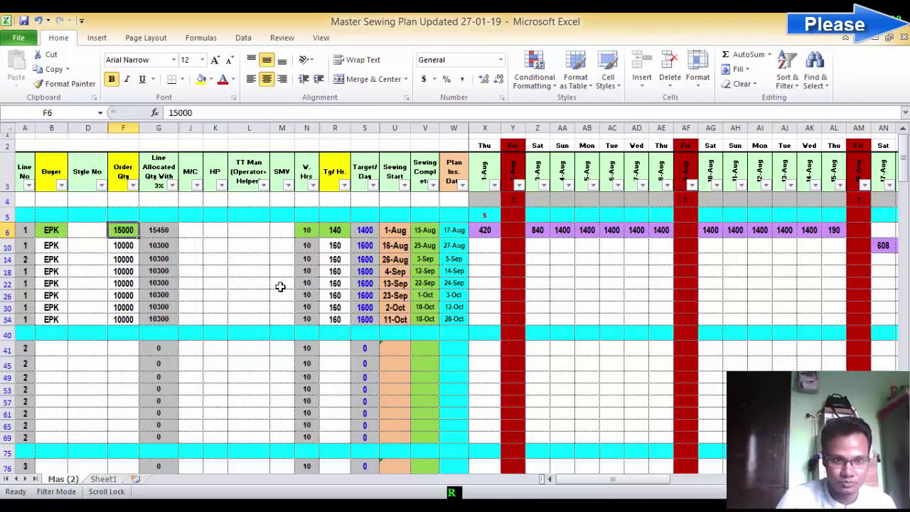
pyautogui.write('700')
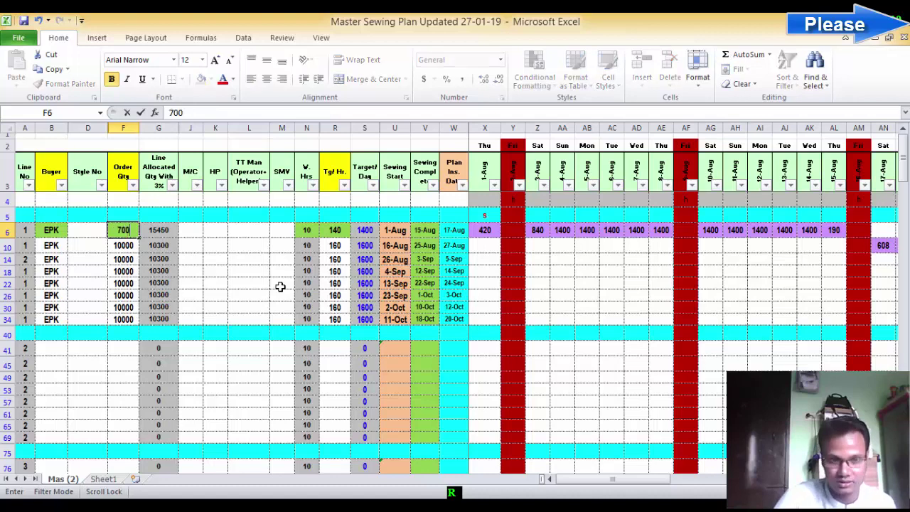
pyautogui.write('0')
pyautogui.press('Return')
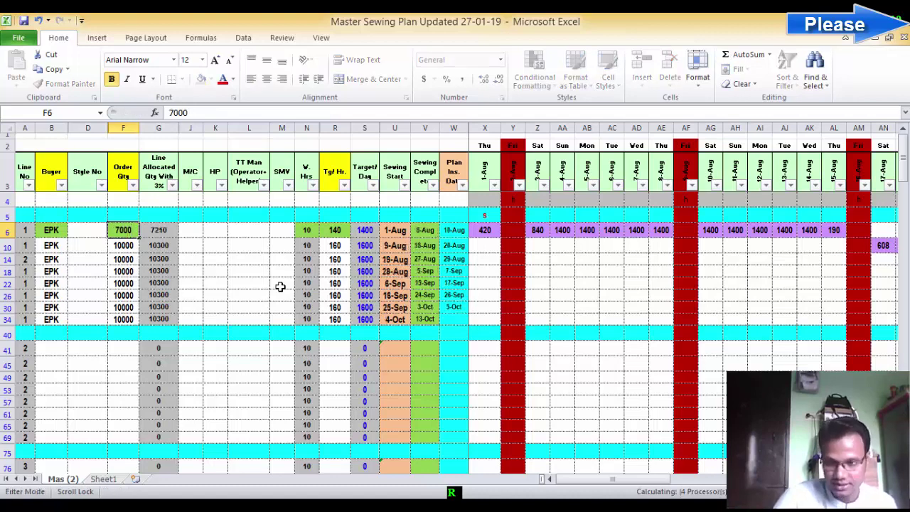
pyautogui.moveTo(583, 485); pyautogui.dragTo(451, 436)
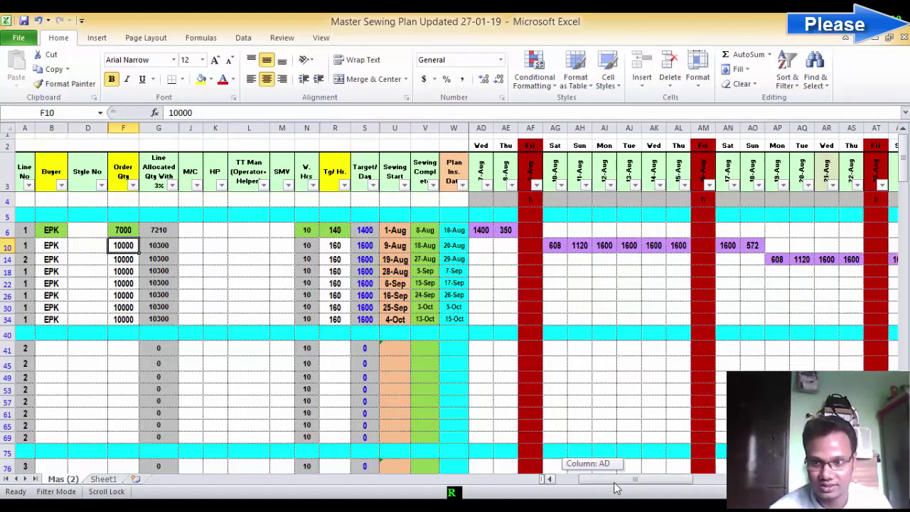
pyautogui.scroll(-1, 391, 292)
pyautogui.scroll(1, 413, 256)
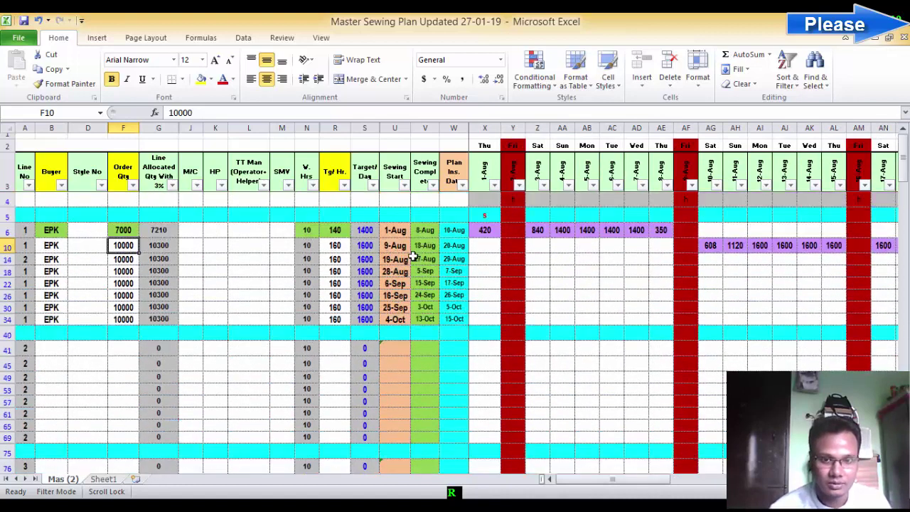
pyautogui.click(459, 231)
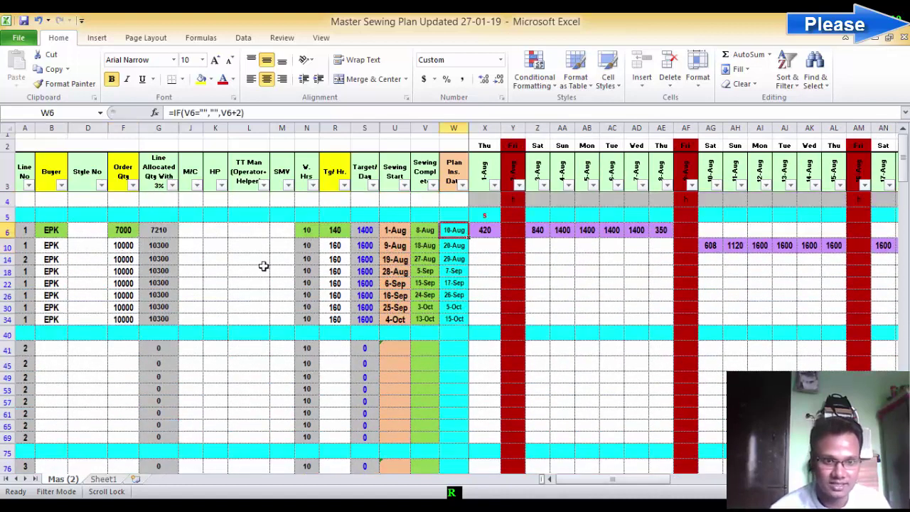
pyautogui.click(334, 215)
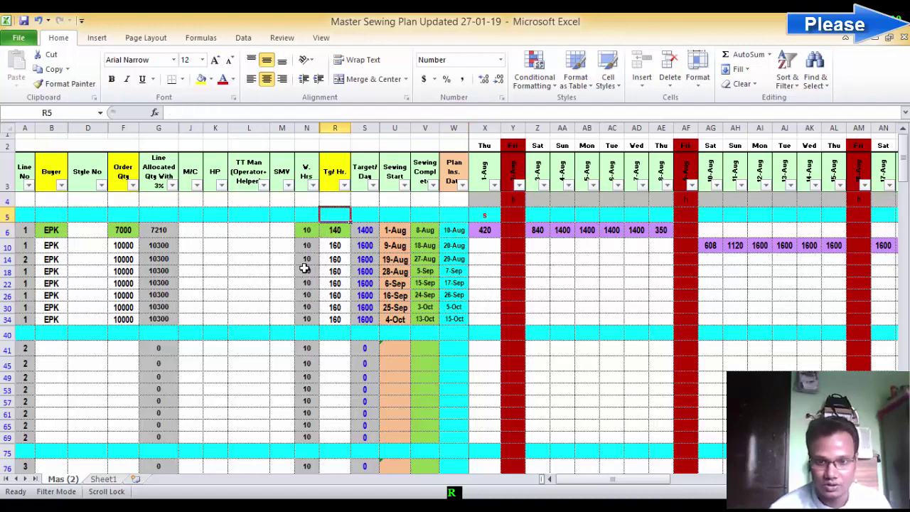
pyautogui.scroll(-5, 160, 297)
pyautogui.scroll(-3, 163, 294)
pyautogui.scroll(-3, 163, 295)
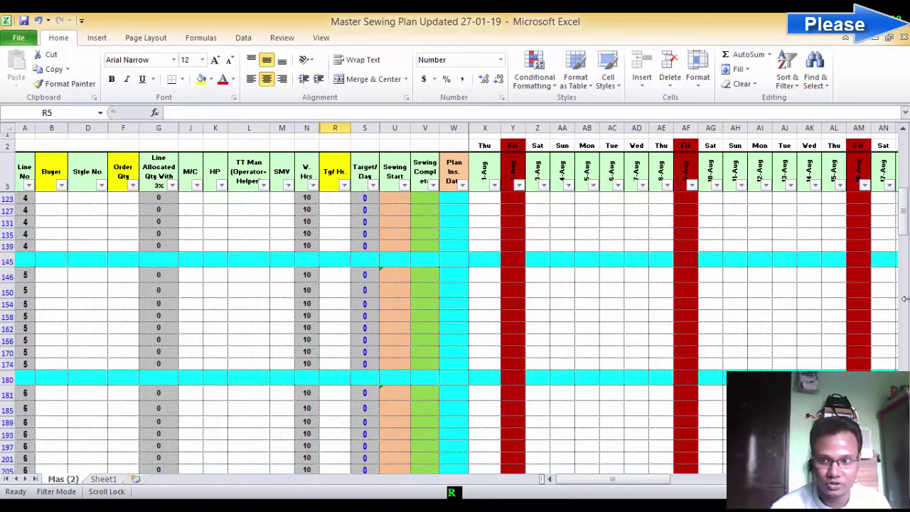
pyautogui.moveTo(904, 229); pyautogui.dragTo(904, 236)
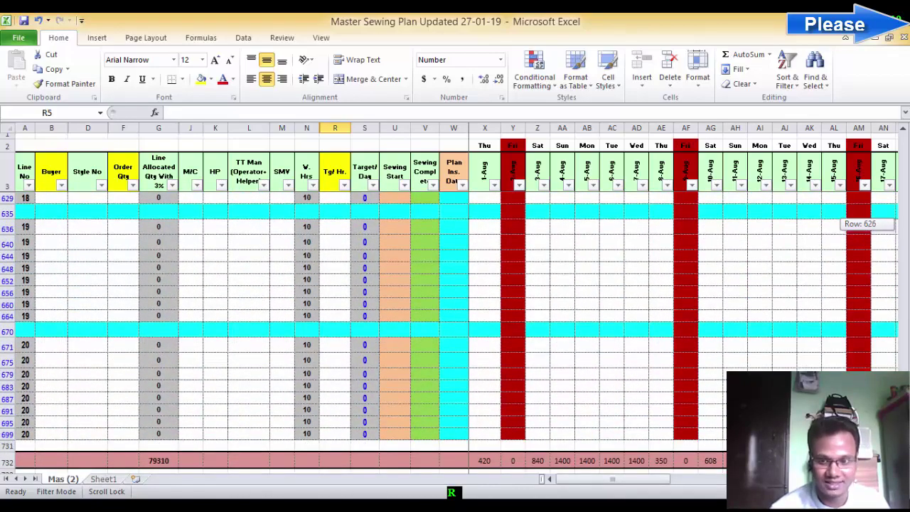
pyautogui.moveTo(904, 236); pyautogui.dragTo(904, 236)
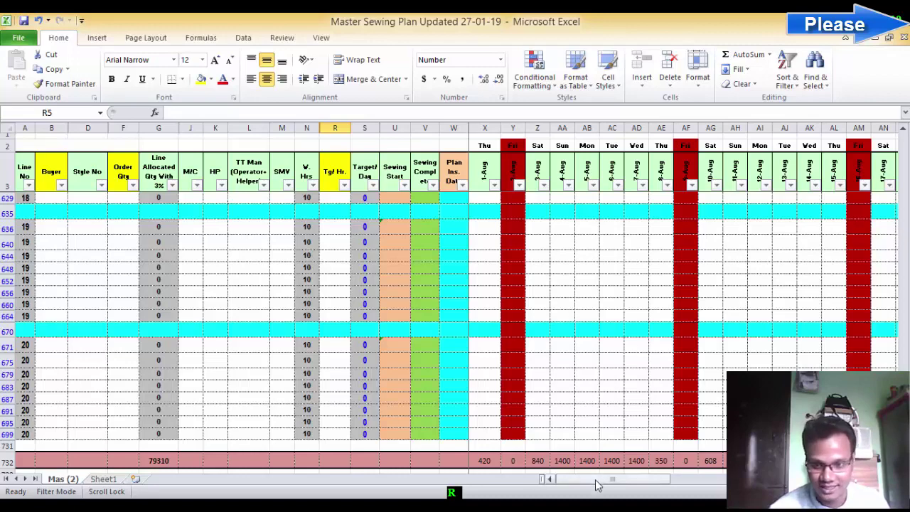
pyautogui.moveTo(601, 481); pyautogui.dragTo(270, 263)
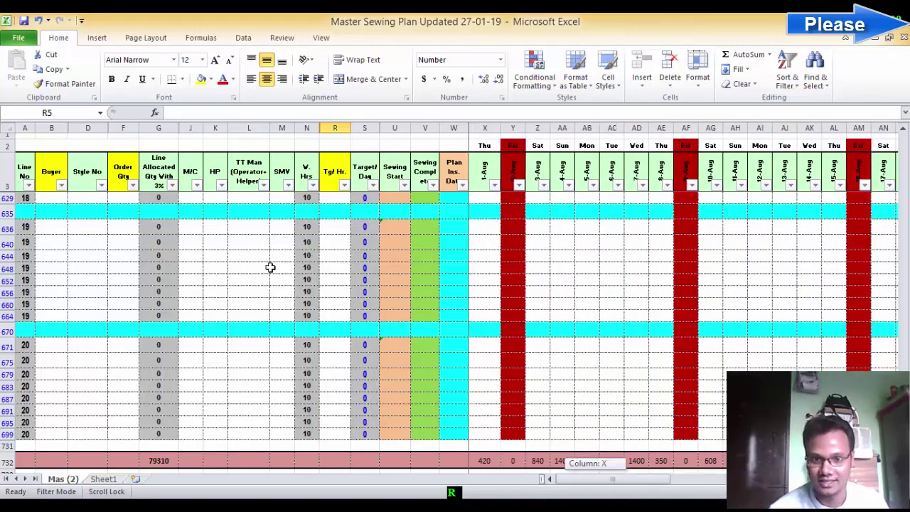
pyautogui.scroll(7, 325, 209)
pyautogui.scroll(4, 332, 208)
pyautogui.scroll(3, 332, 208)
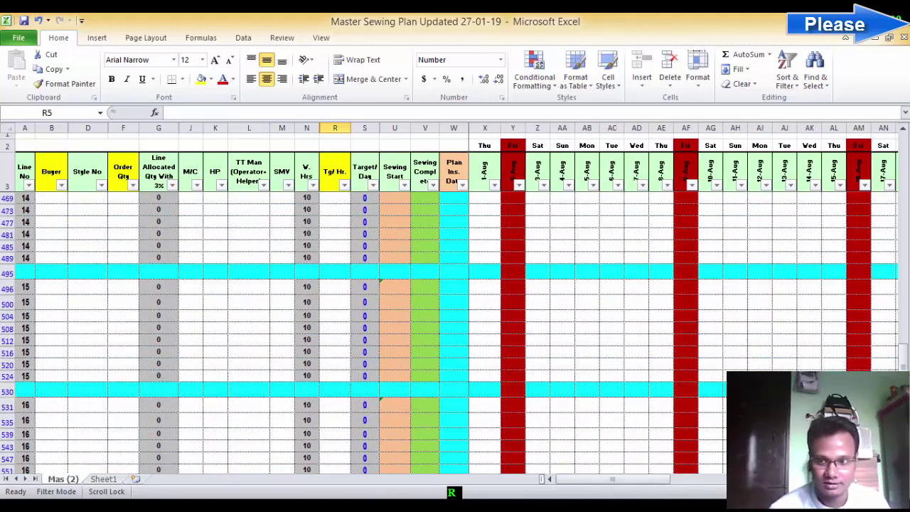
pyautogui.scroll(20, 338, 277)
pyautogui.scroll(20, 339, 277)
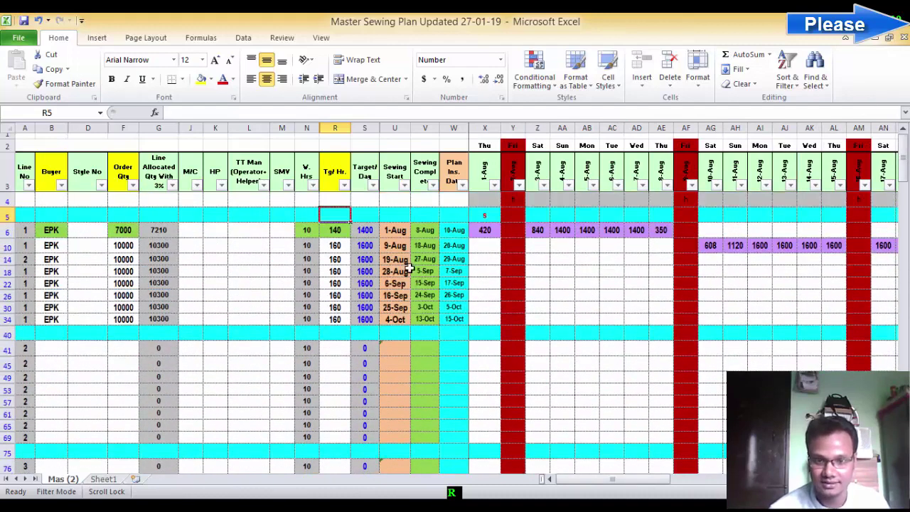
pyautogui.click(260, 282)
pyautogui.click(239, 234)
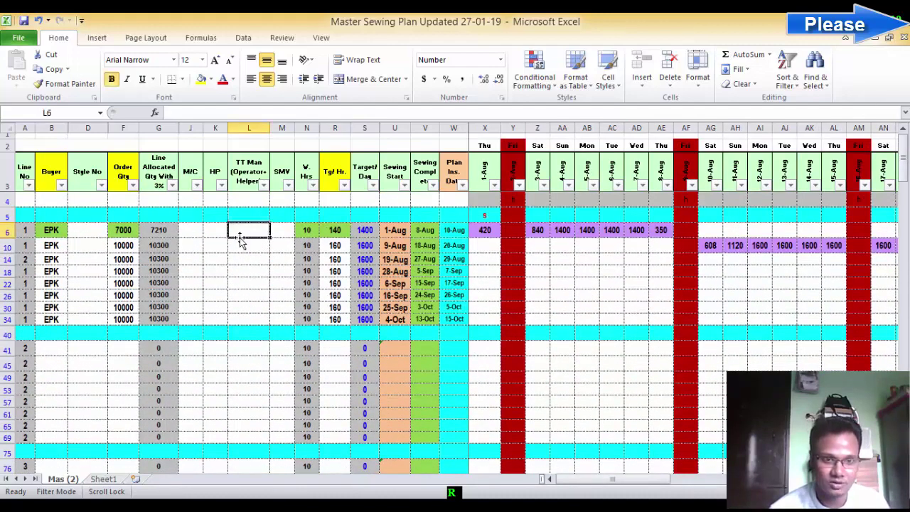
pyautogui.click(328, 215)
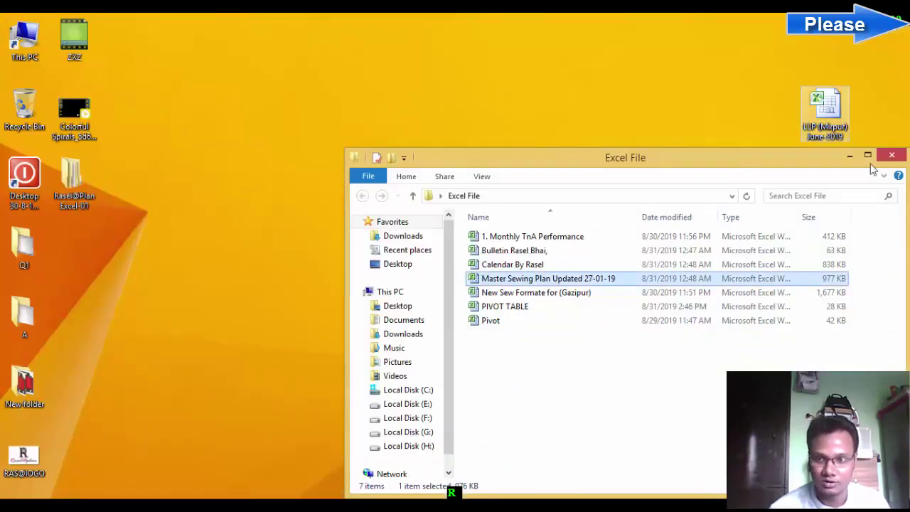
# Step: Refresh the desktop, close the Excel File folder window, and refresh the desktop twice more
pyautogui.rightClick(588, 46)
pyautogui.click(623, 84)
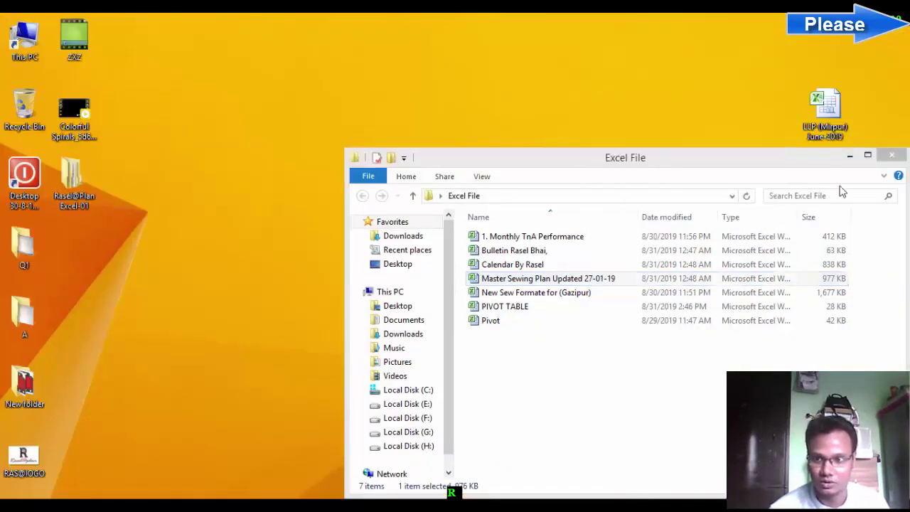
pyautogui.click(891, 154)
pyautogui.rightClick(466, 63)
pyautogui.click(509, 97)
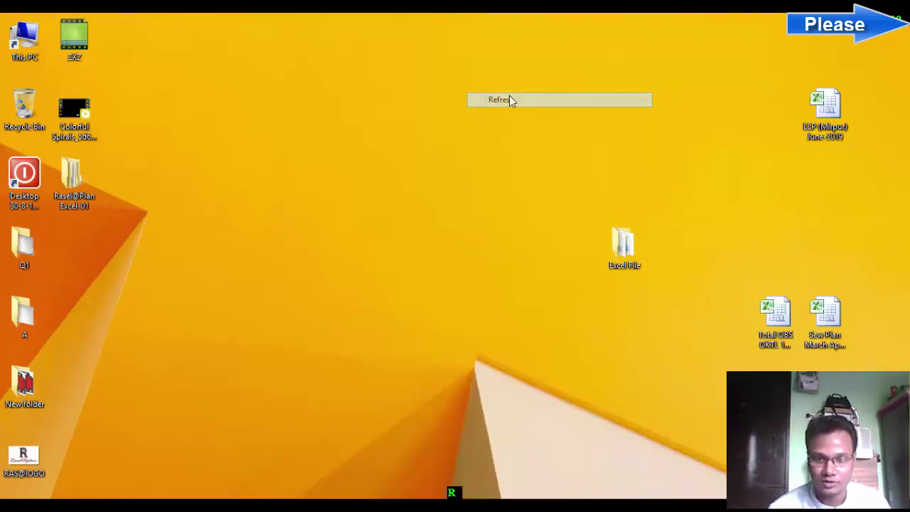
pyautogui.rightClick(314, 173)
pyautogui.click(351, 182)
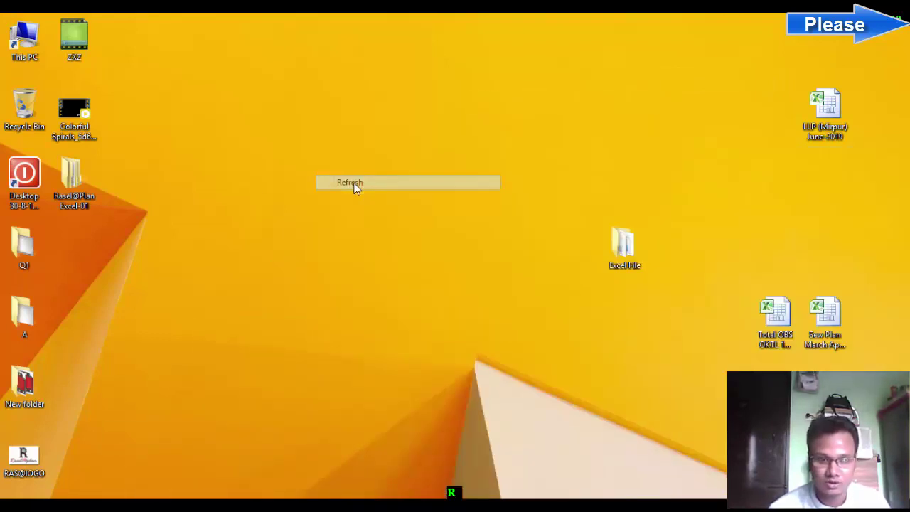